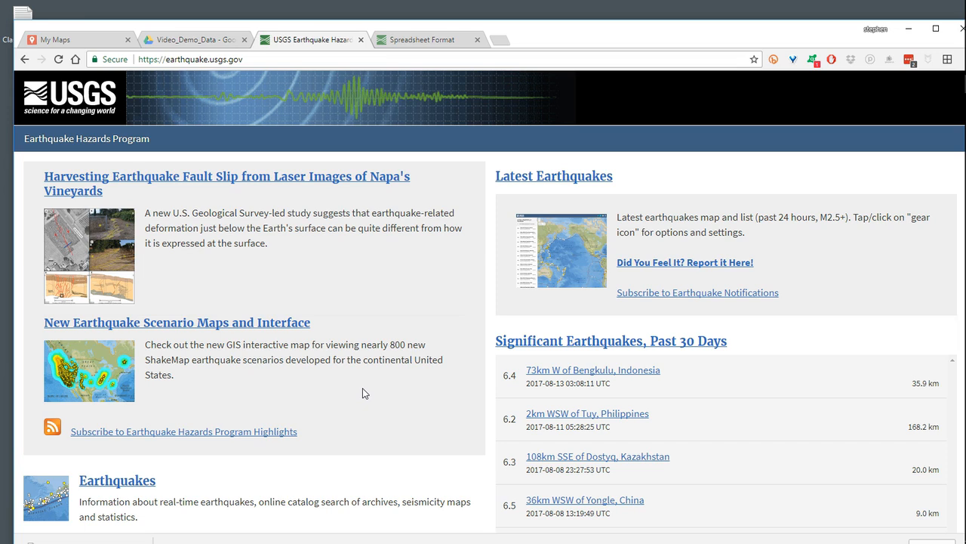
- Examine the Significant Earthquakes, Past 30 Days list on the USGS Earthquake Hazards Program page
{"action": "scroll", "coordinate": [386, 249], "scroll_direction": "down", "scroll_amount": 2}
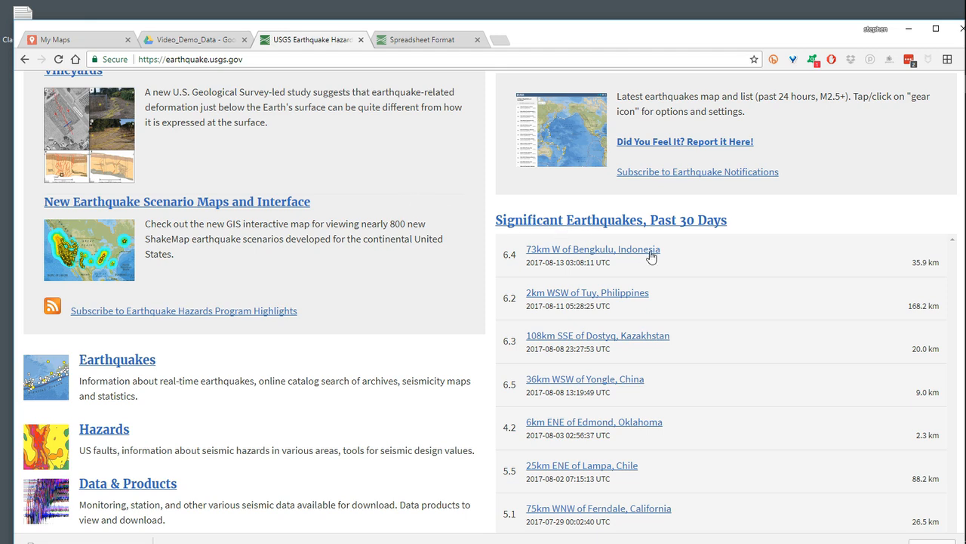
{"action": "scroll", "coordinate": [687, 256], "scroll_direction": "down", "scroll_amount": 1}
{"action": "scroll", "coordinate": [730, 257], "scroll_direction": "down", "scroll_amount": 1}
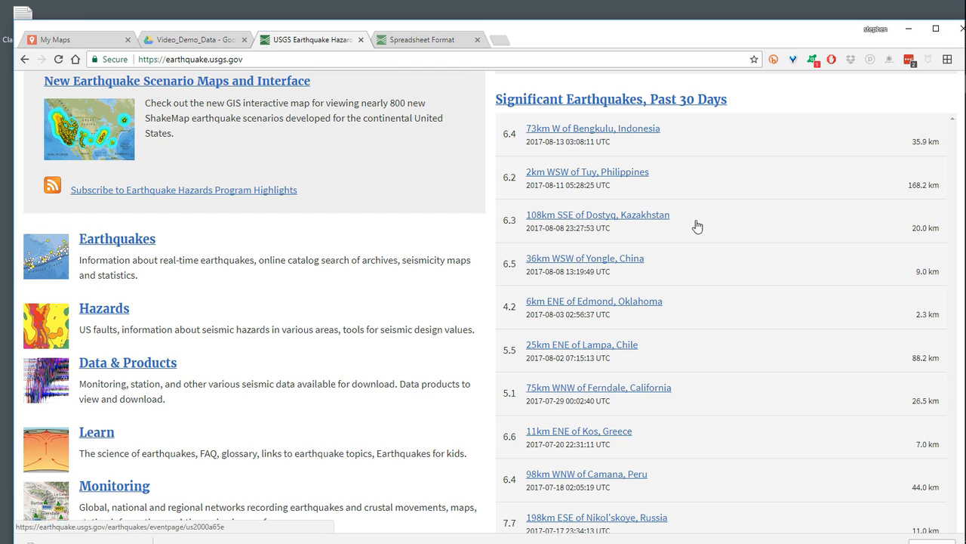
{"action": "scroll", "coordinate": [696, 226], "scroll_direction": "down", "scroll_amount": 3}
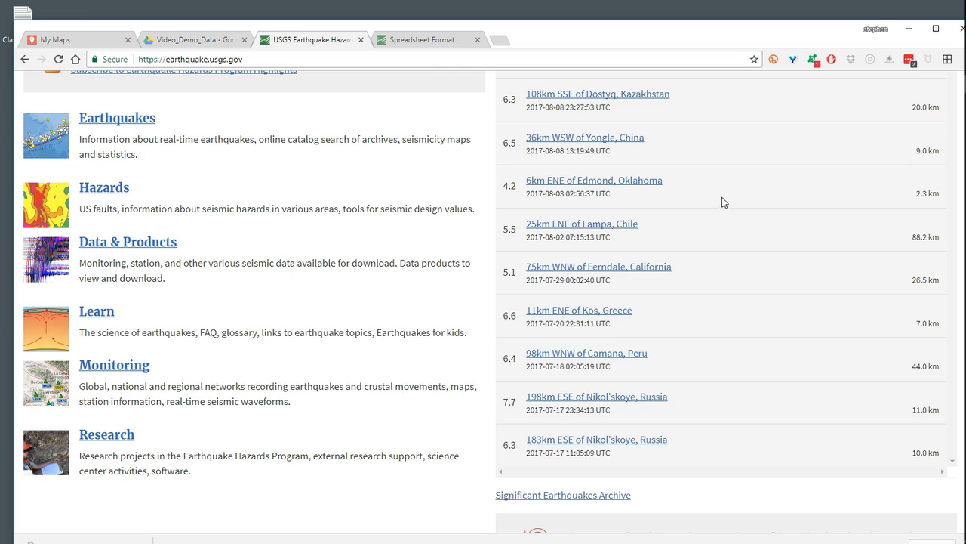
{"action": "scroll", "coordinate": [671, 255], "scroll_direction": "down", "scroll_amount": 3}
{"action": "scroll", "coordinate": [670, 255], "scroll_direction": "up", "scroll_amount": 6}
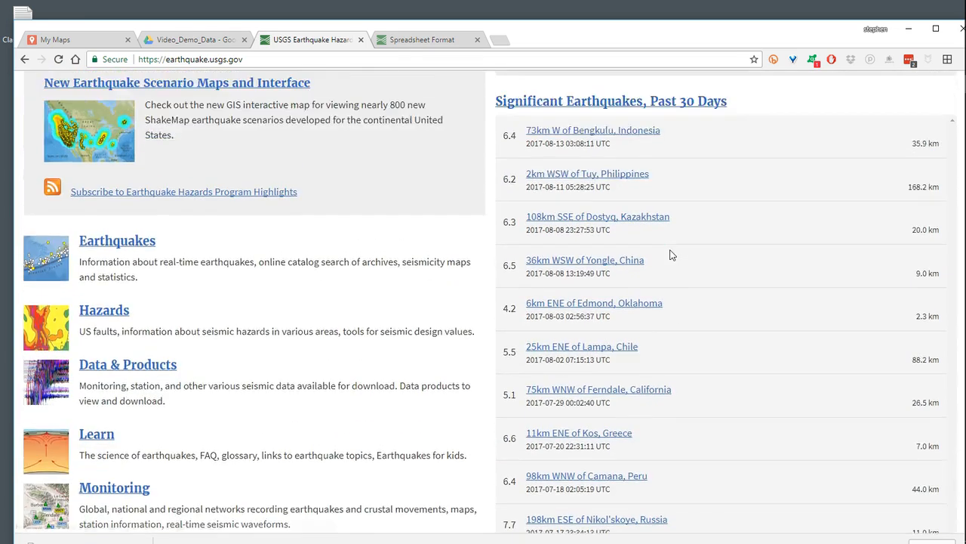
{"action": "scroll", "coordinate": [671, 255], "scroll_direction": "up", "scroll_amount": 3}
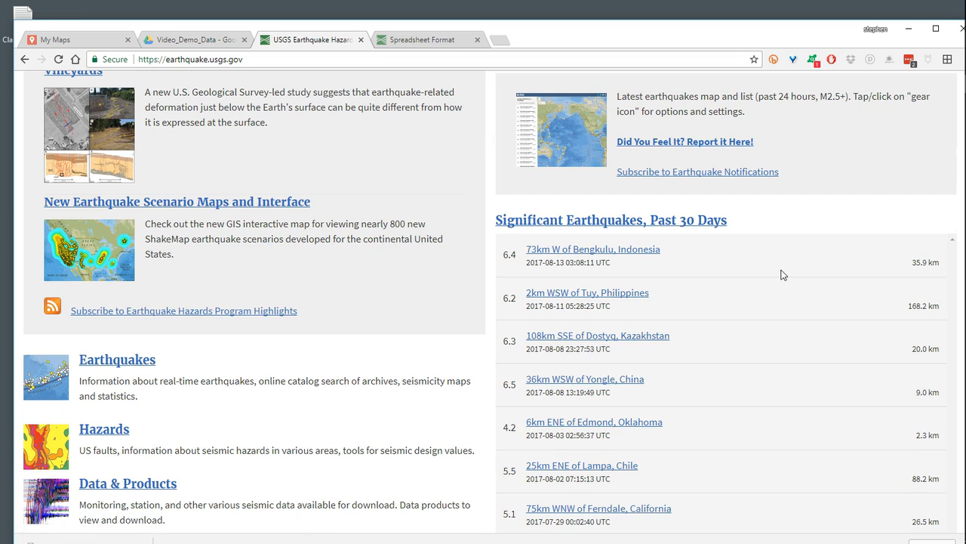
{"action": "scroll", "coordinate": [675, 272], "scroll_direction": "up", "scroll_amount": 3}
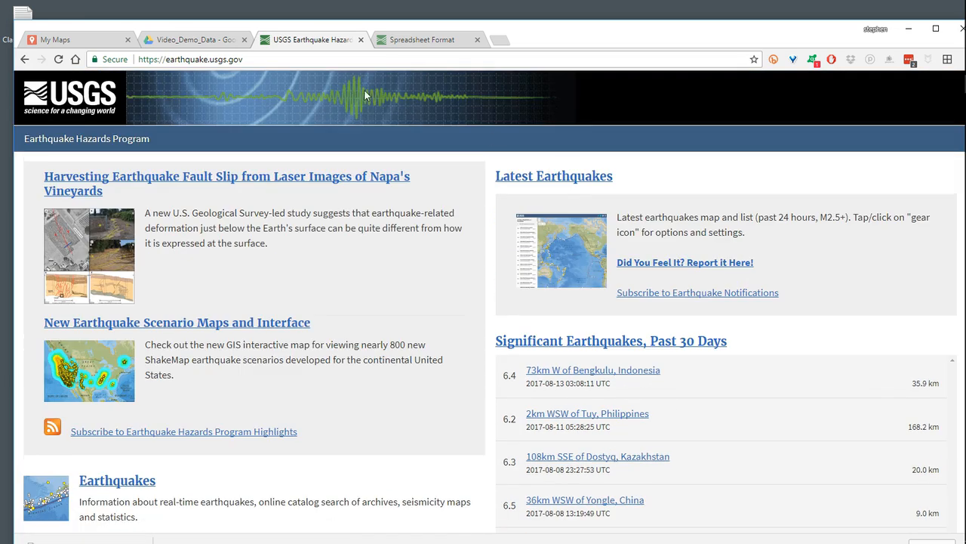
- Open the USGS Spreadsheet Format page and review its output fields, sample spreadsheet and CSV feeds by time period
{"action": "left_click", "coordinate": [427, 43]}
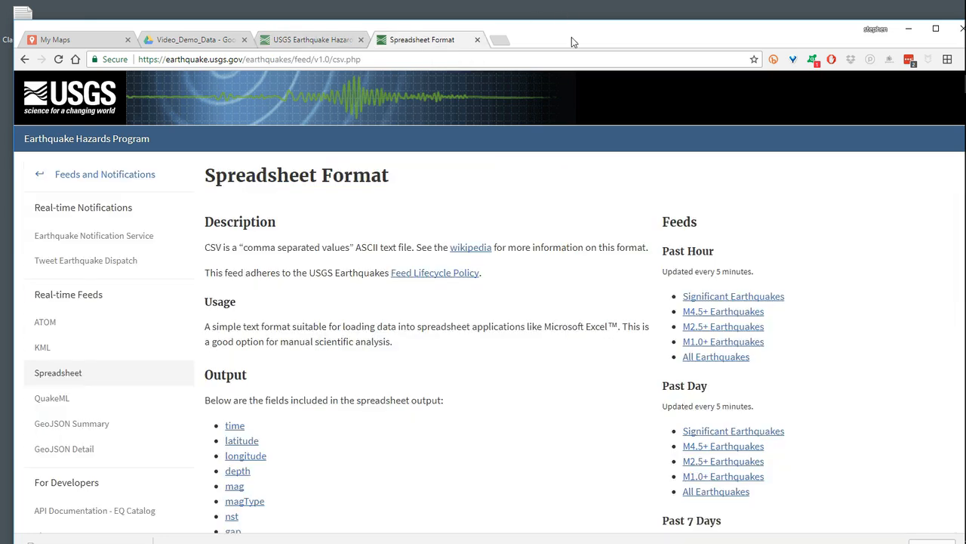
{"action": "left_click_drag", "start_coordinate": [571, 37], "coordinate": [573, 21]}
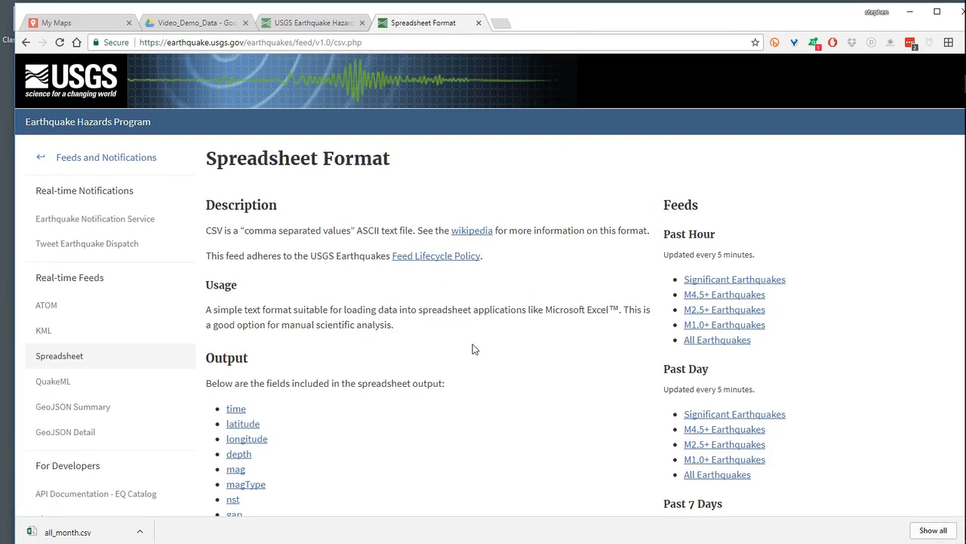
{"action": "scroll", "coordinate": [494, 347], "scroll_direction": "down", "scroll_amount": 1}
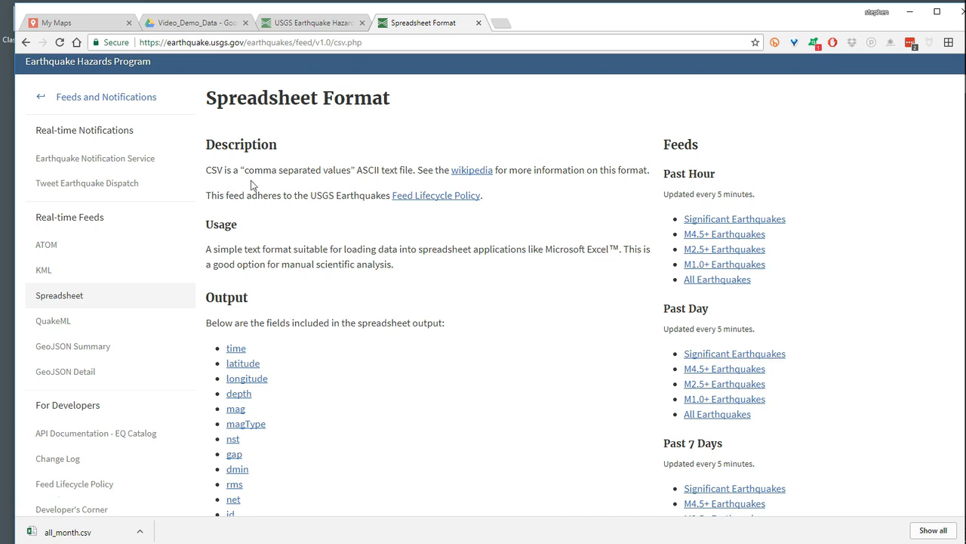
{"action": "scroll", "coordinate": [453, 232], "scroll_direction": "down", "scroll_amount": 3}
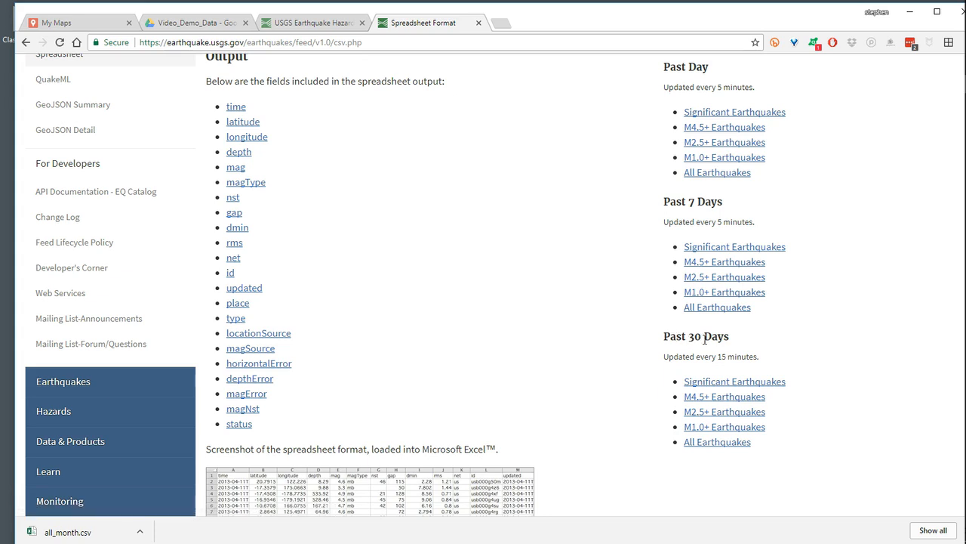
{"action": "scroll", "coordinate": [595, 340], "scroll_direction": "down", "scroll_amount": 1}
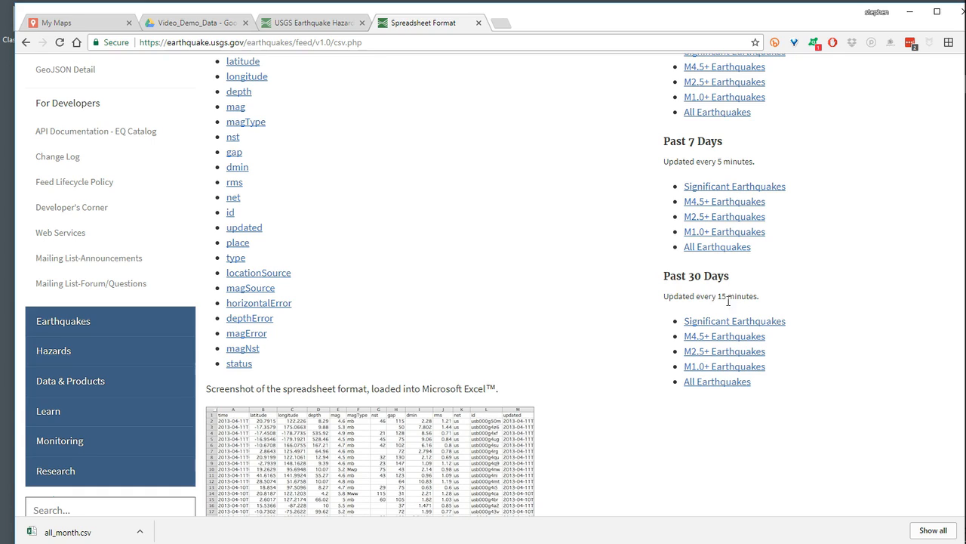
{"action": "scroll", "coordinate": [565, 264], "scroll_direction": "down", "scroll_amount": 1}
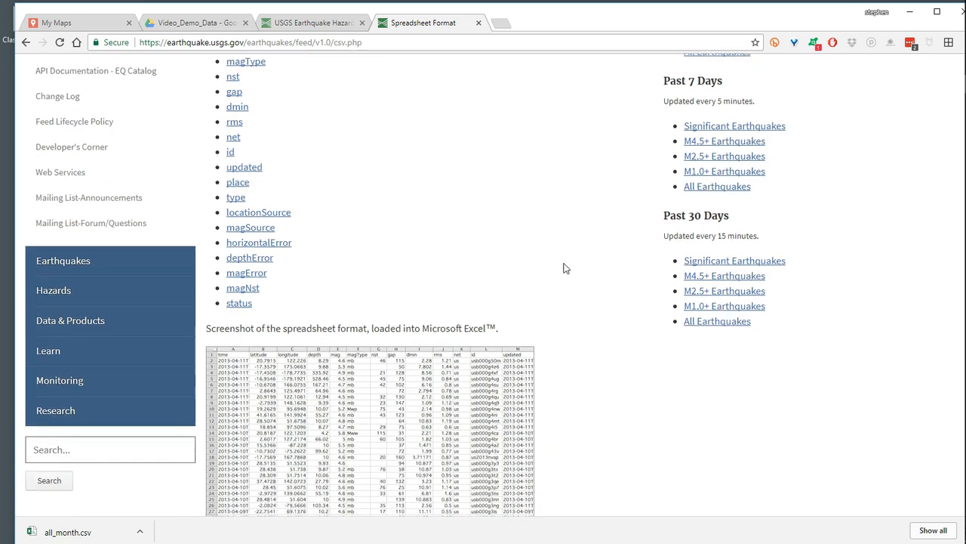
{"action": "scroll", "coordinate": [564, 260], "scroll_direction": "down", "scroll_amount": 1}
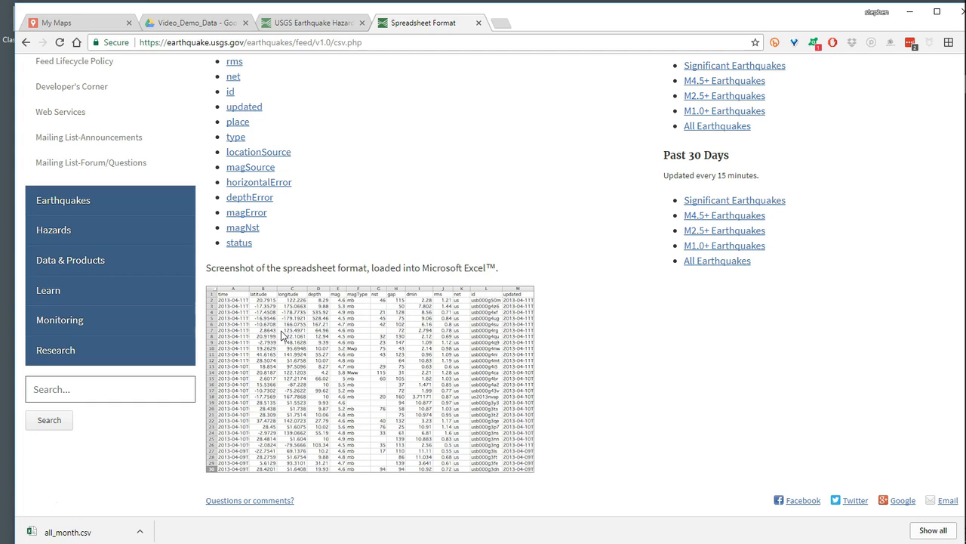
{"action": "scroll", "coordinate": [551, 307], "scroll_direction": "up", "scroll_amount": 2}
- Switch to the Class1_Asgmt1_overview notes in Notepad and review the assignment keywords, data links, numbered workflow and statistics formulas
{"action": "left_click_drag", "start_coordinate": [535, 22], "coordinate": [532, 246]}
{"action": "left_click_drag", "start_coordinate": [510, 38], "coordinate": [483, 25]}
{"action": "left_click", "coordinate": [339, 204]}
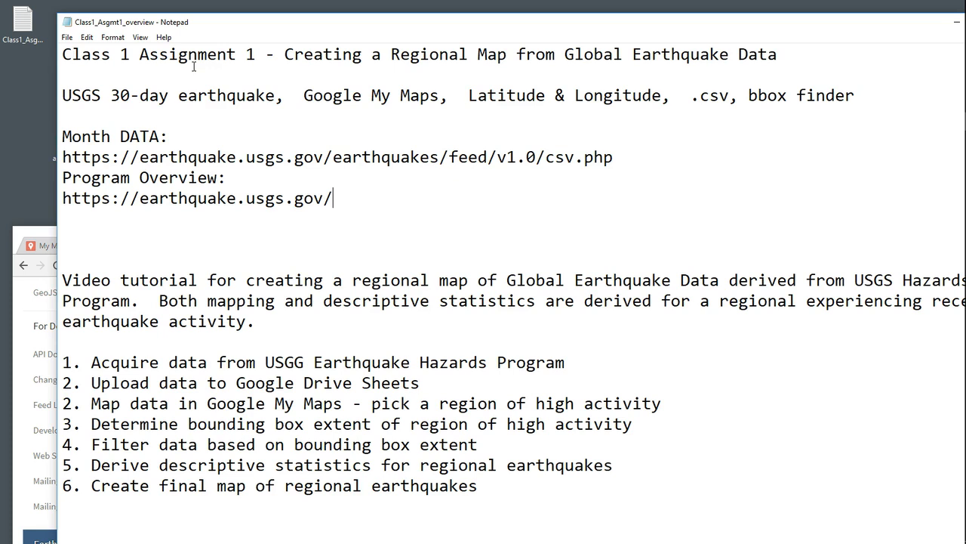
{"action": "left_click_drag", "start_coordinate": [63, 95], "coordinate": [856, 101]}
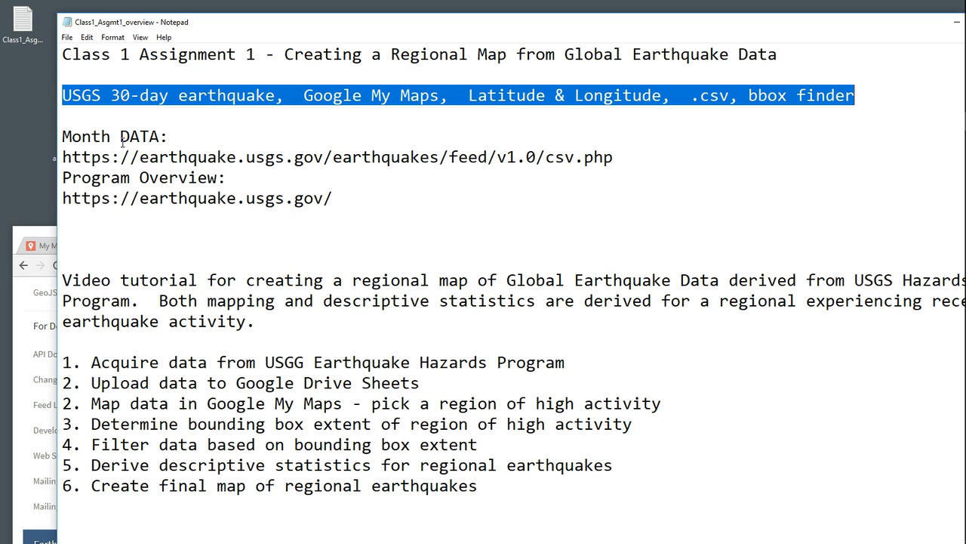
{"action": "scroll", "coordinate": [351, 227], "scroll_direction": "down", "scroll_amount": 1}
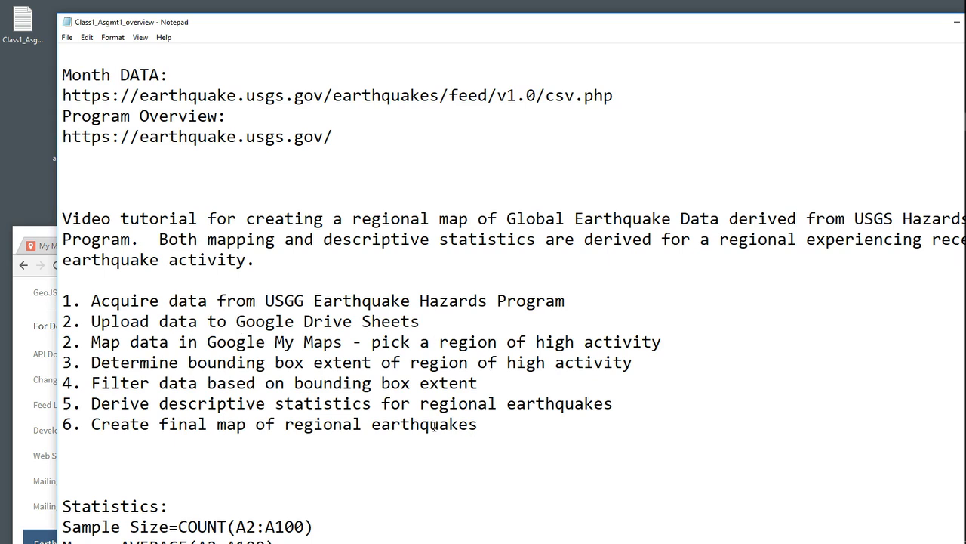
{"action": "scroll", "coordinate": [299, 424], "scroll_direction": "down", "scroll_amount": 3}
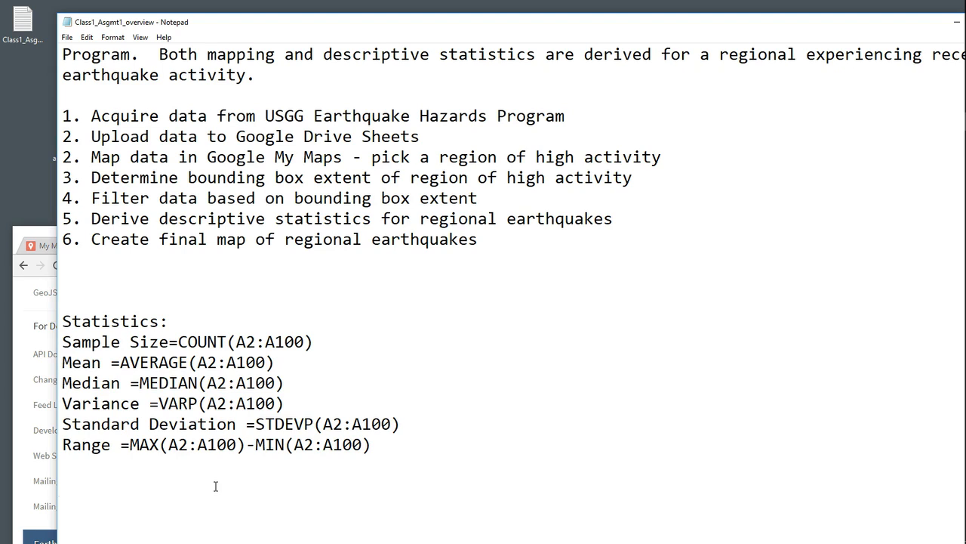
{"action": "scroll", "coordinate": [215, 487], "scroll_direction": "up", "scroll_amount": 1}
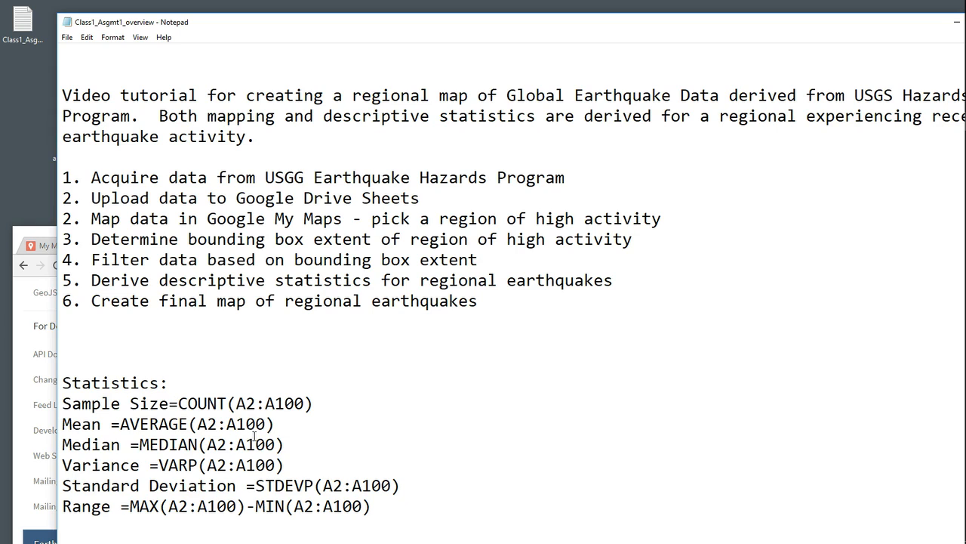
- Return to the browser, check the Drive folder and My Maps pages, and download the All Earthquakes CSV feed for the past 30 days
{"action": "left_click_drag", "start_coordinate": [275, 23], "coordinate": [154, 404]}
{"action": "left_click_drag", "start_coordinate": [601, 249], "coordinate": [595, 16]}
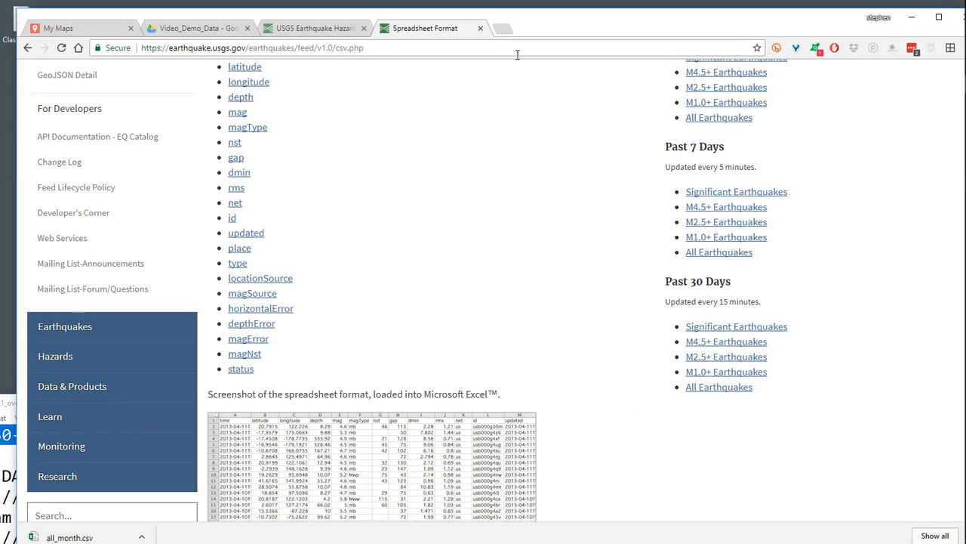
{"action": "left_click", "coordinate": [206, 30]}
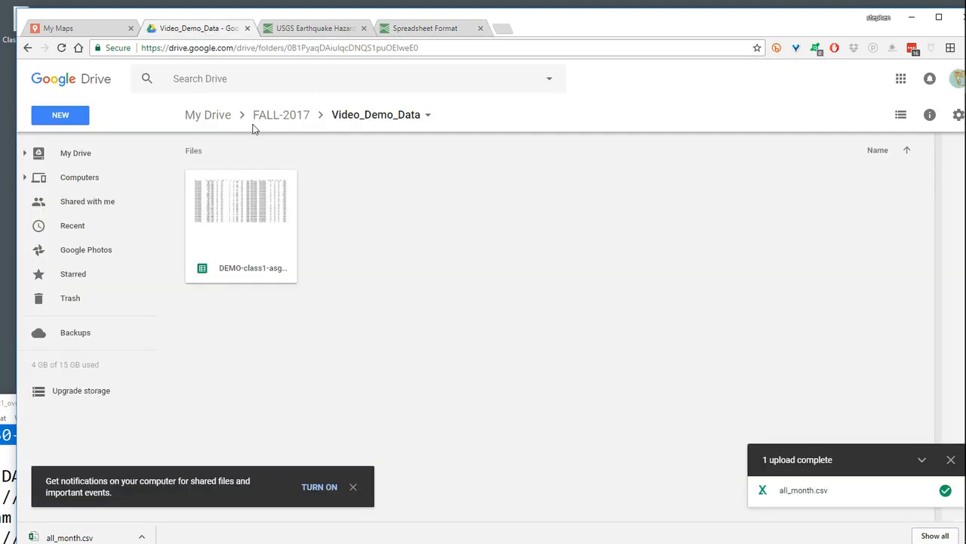
{"action": "left_click", "coordinate": [83, 30]}
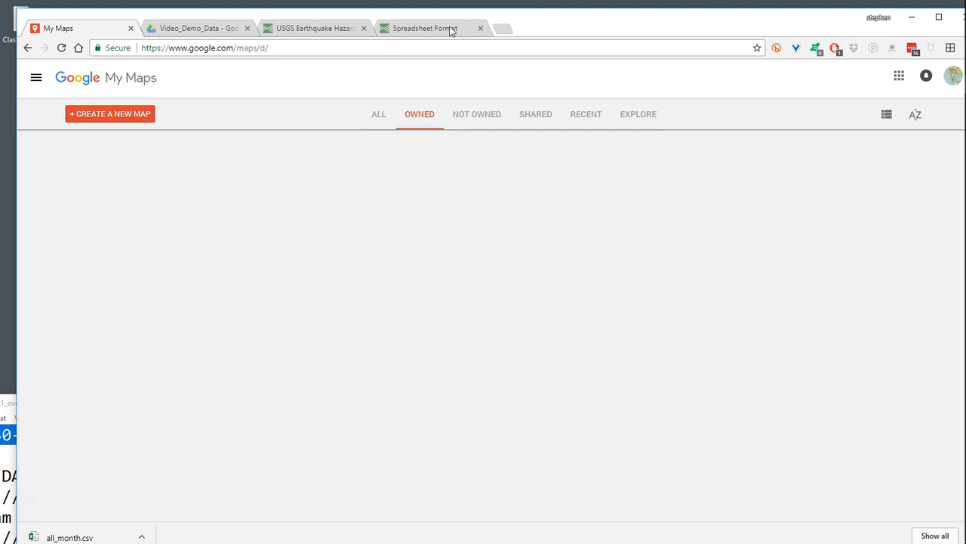
{"action": "left_click", "coordinate": [427, 30]}
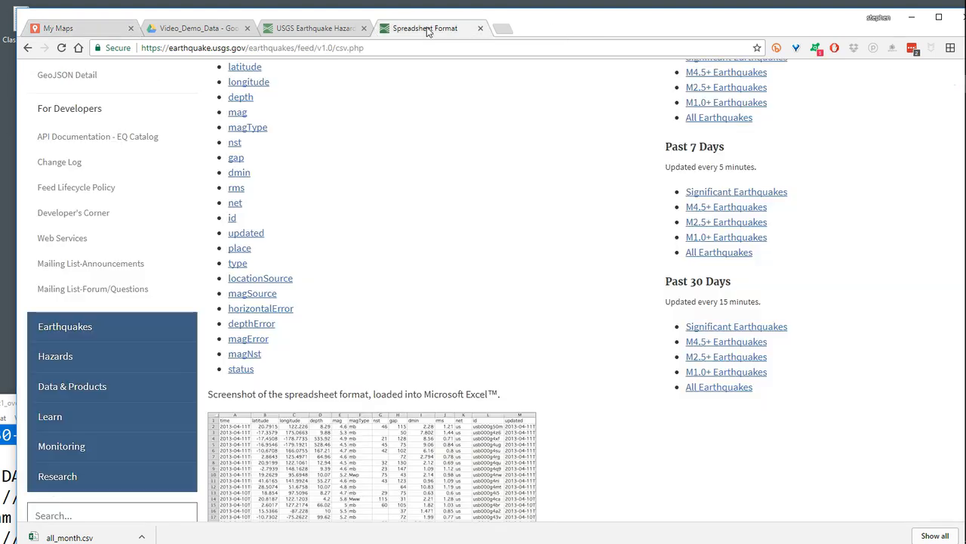
{"action": "left_click", "coordinate": [715, 389]}
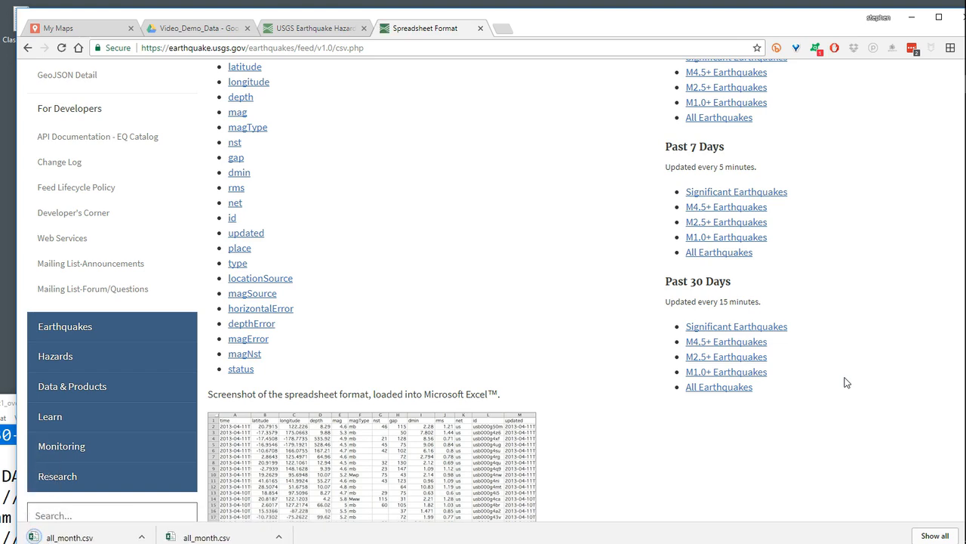
- Move the downloaded all_month.csv from the Downloads folder to the desktop, replacing the existing copy there, and close the folder window
{"action": "left_click_drag", "start_coordinate": [593, 24], "coordinate": [627, 17]}
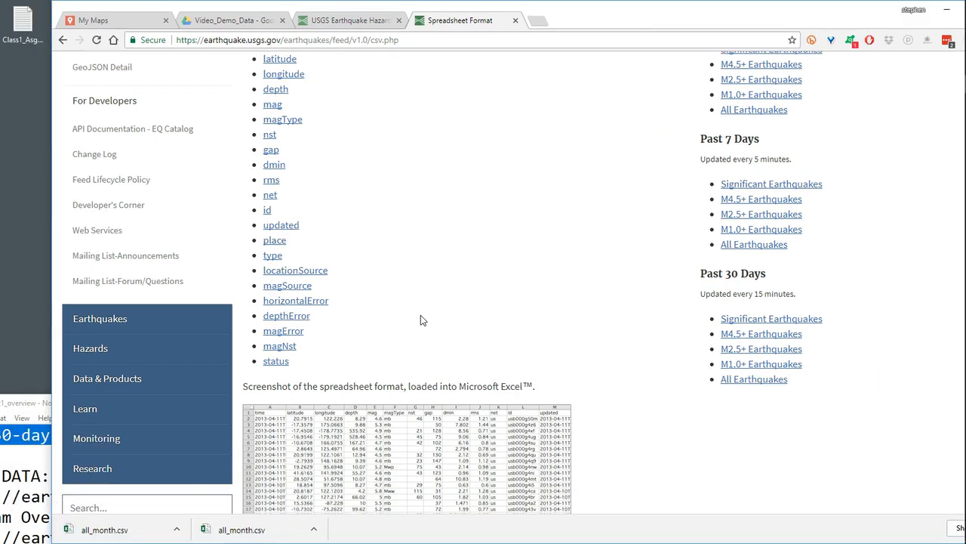
{"action": "left_click", "coordinate": [179, 527]}
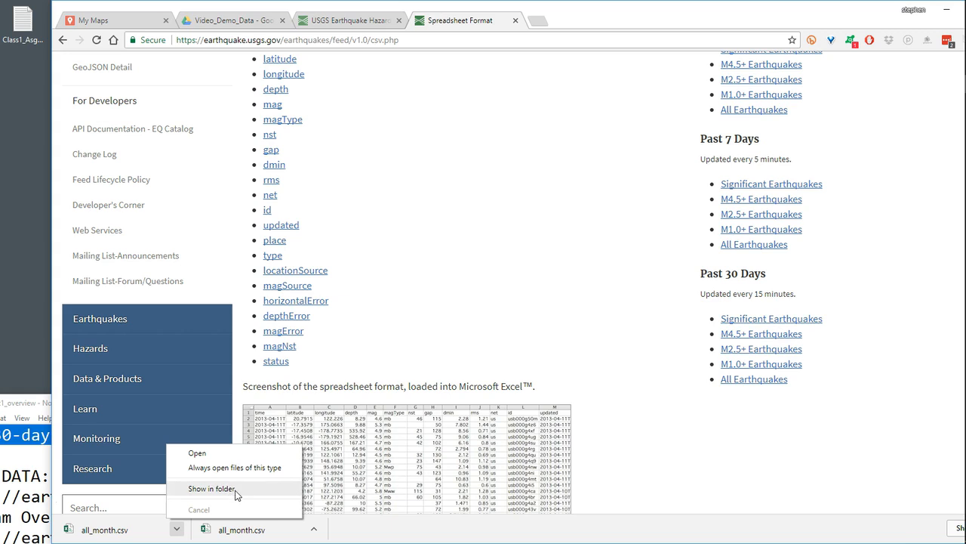
{"action": "left_click", "coordinate": [234, 489]}
{"action": "left_click_drag", "start_coordinate": [270, 211], "coordinate": [24, 177]}
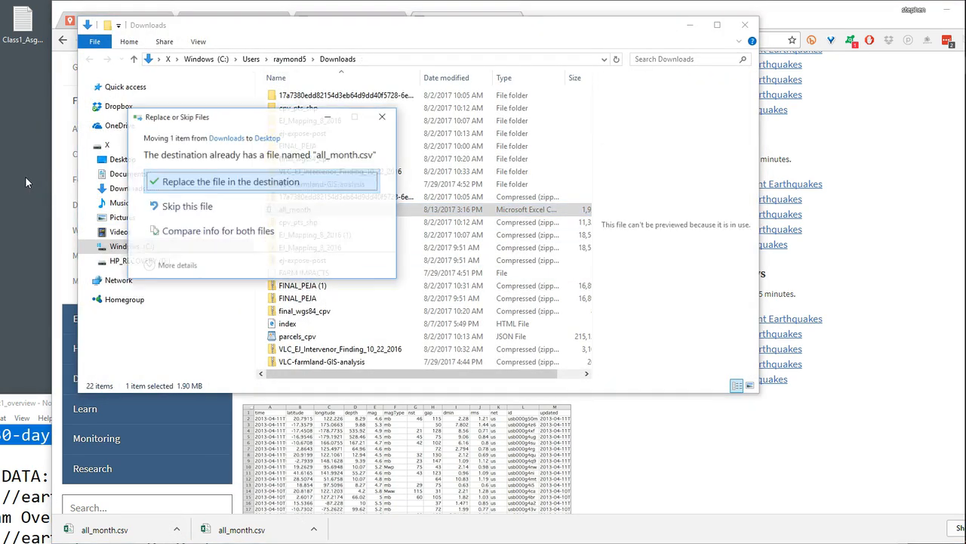
{"action": "left_click", "coordinate": [278, 184]}
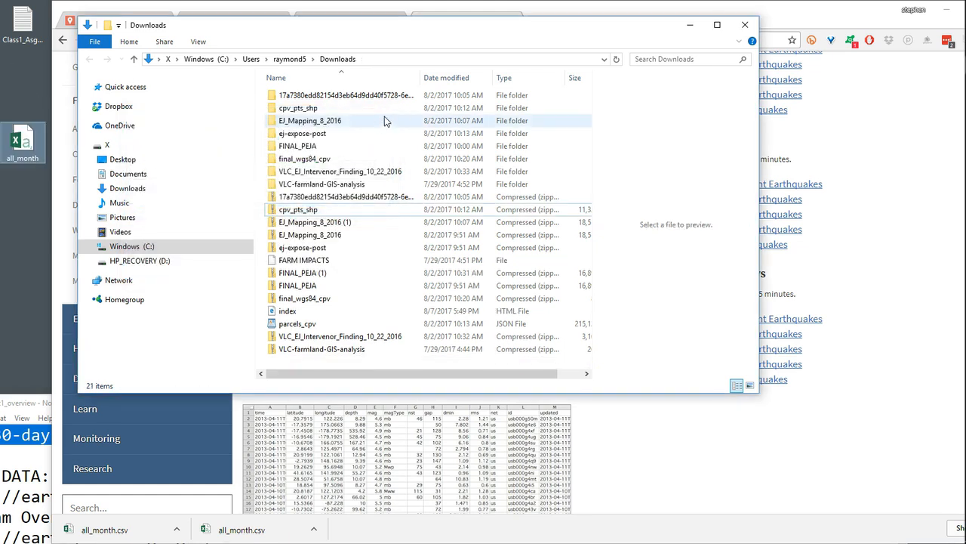
{"action": "left_click", "coordinate": [745, 25]}
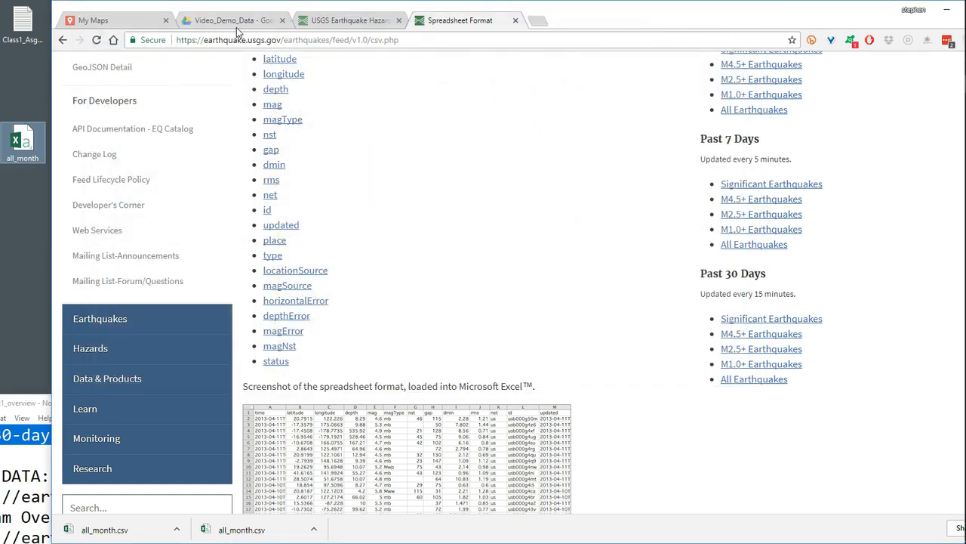
- Upload all_month from the desktop into the Video_Demo_Data folder in Google Drive
{"action": "left_click", "coordinate": [236, 22]}
{"action": "left_click", "coordinate": [22, 142]}
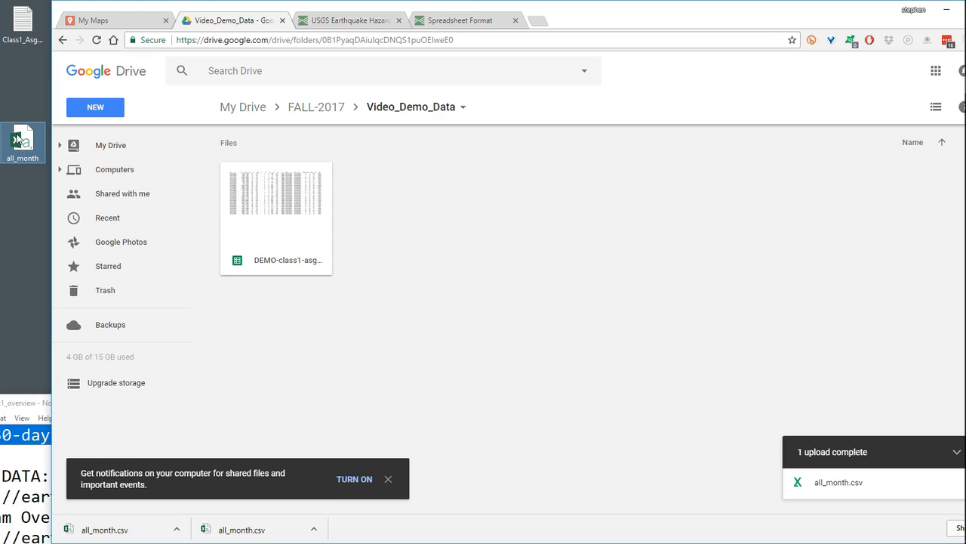
{"action": "right_click", "coordinate": [519, 202]}
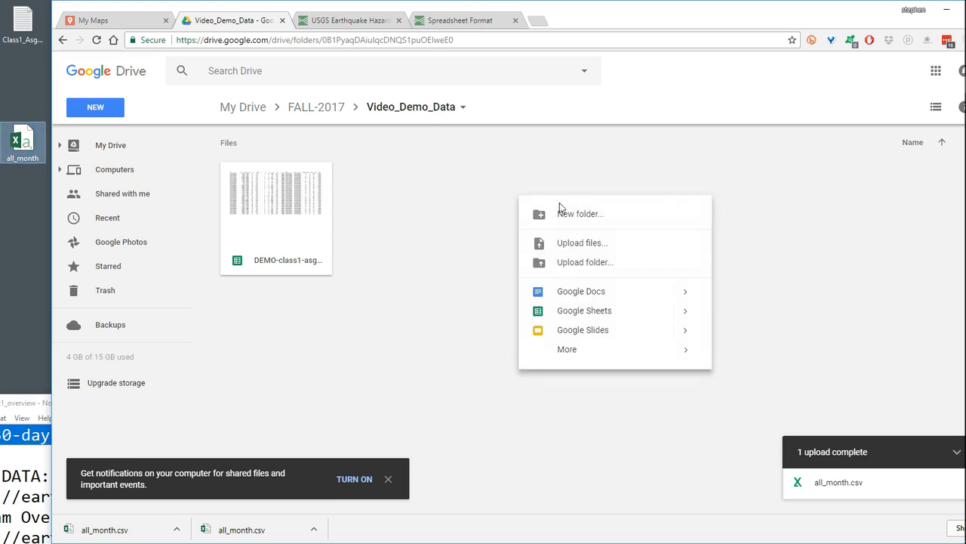
{"action": "left_click", "coordinate": [490, 202]}
{"action": "right_click", "coordinate": [490, 200]}
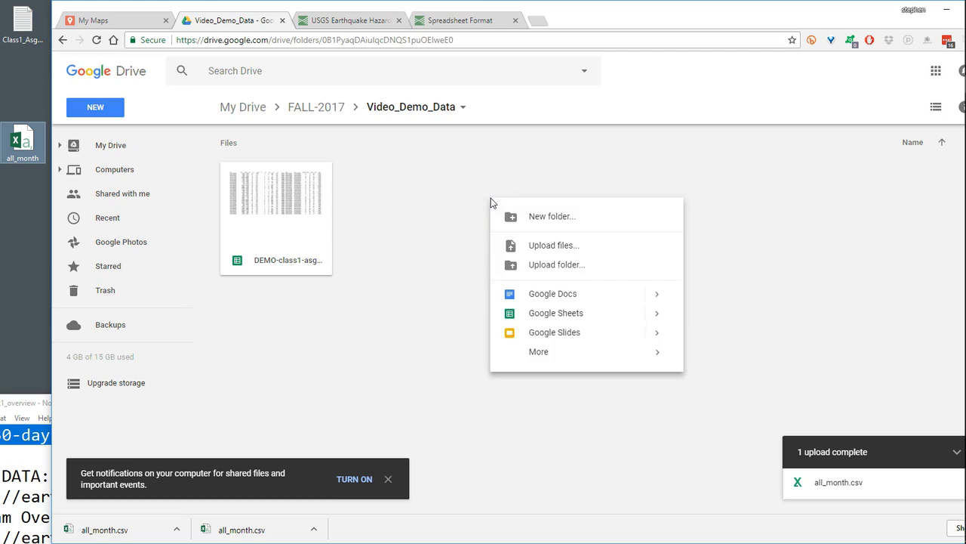
{"action": "left_click", "coordinate": [581, 249]}
{"action": "left_click", "coordinate": [194, 85]}
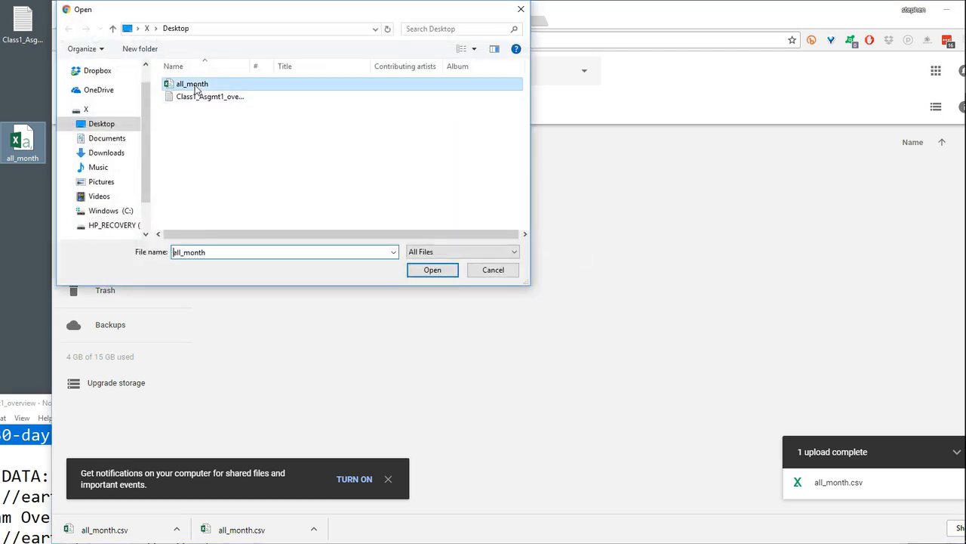
{"action": "left_click", "coordinate": [437, 271]}
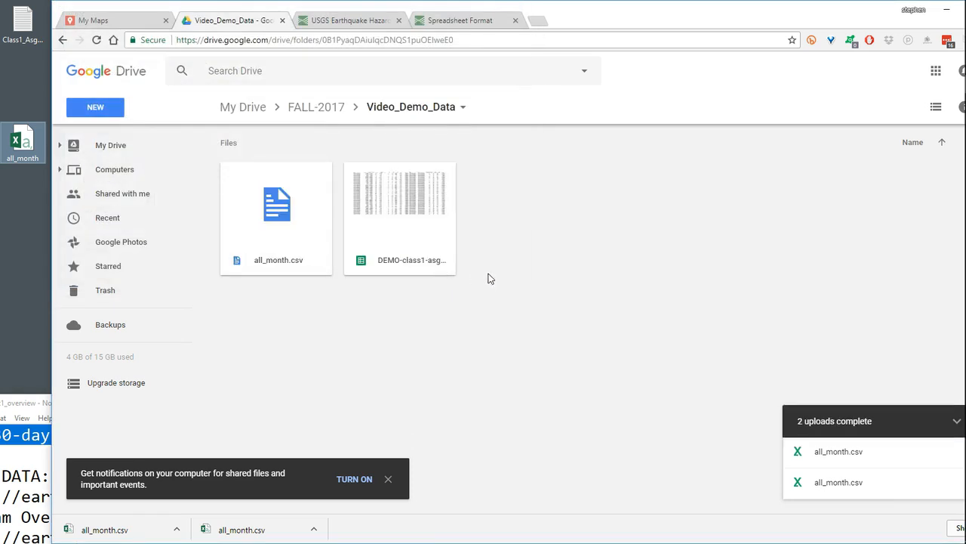
- Open the uploaded all_month.csv with Google Sheets and select the magnitude cell in row 11
{"action": "left_click", "coordinate": [314, 241]}
{"action": "right_click", "coordinate": [315, 241]}
{"action": "mouse_move", "coordinate": [386, 291]}
{"action": "left_click", "coordinate": [571, 296]}
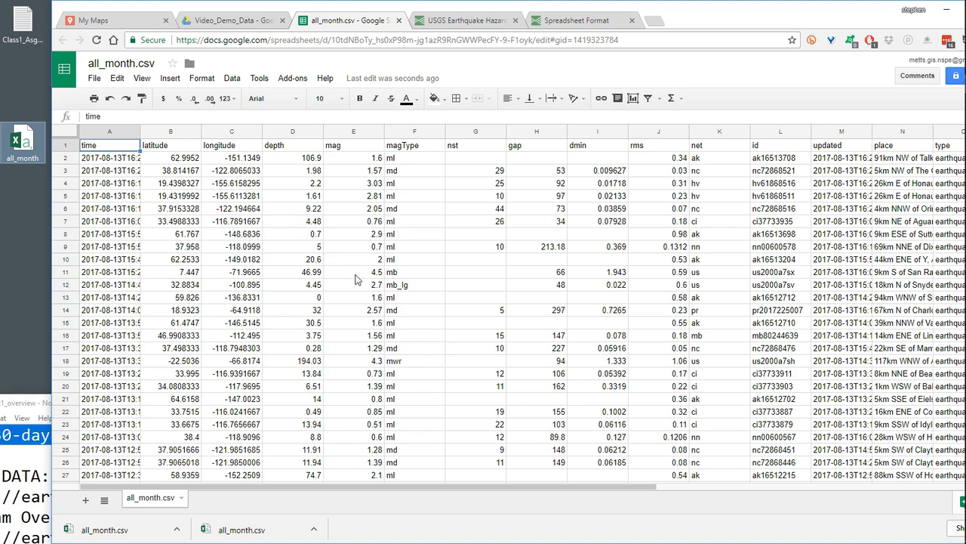
{"action": "left_click", "coordinate": [360, 277]}
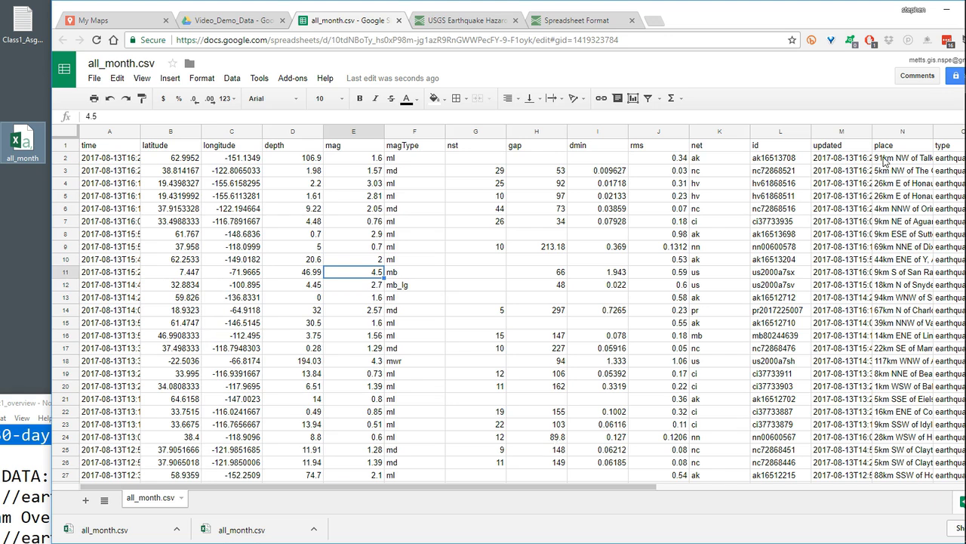
- Select the place column in the all_month.csv sheet, and create a new map in Google My Maps
{"action": "left_click", "coordinate": [893, 135]}
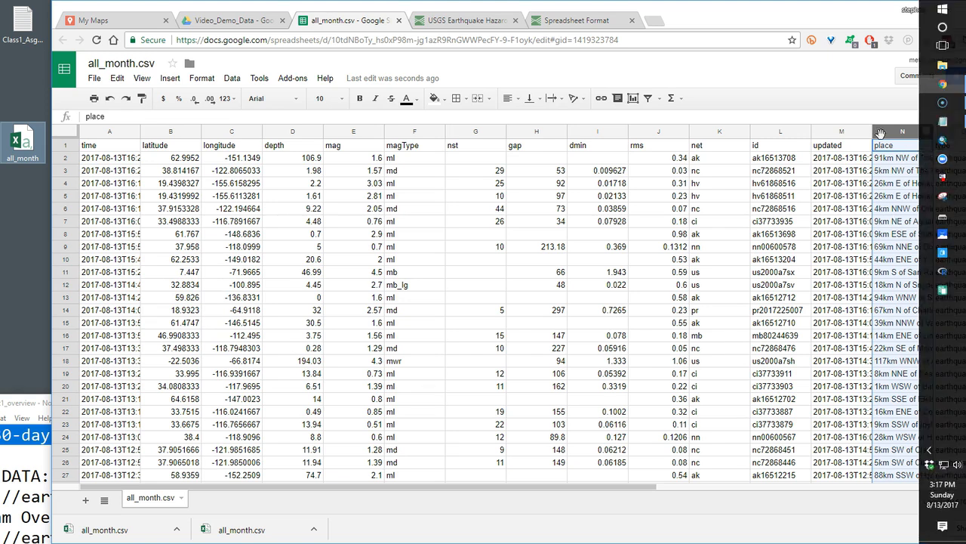
{"action": "left_click", "coordinate": [134, 23]}
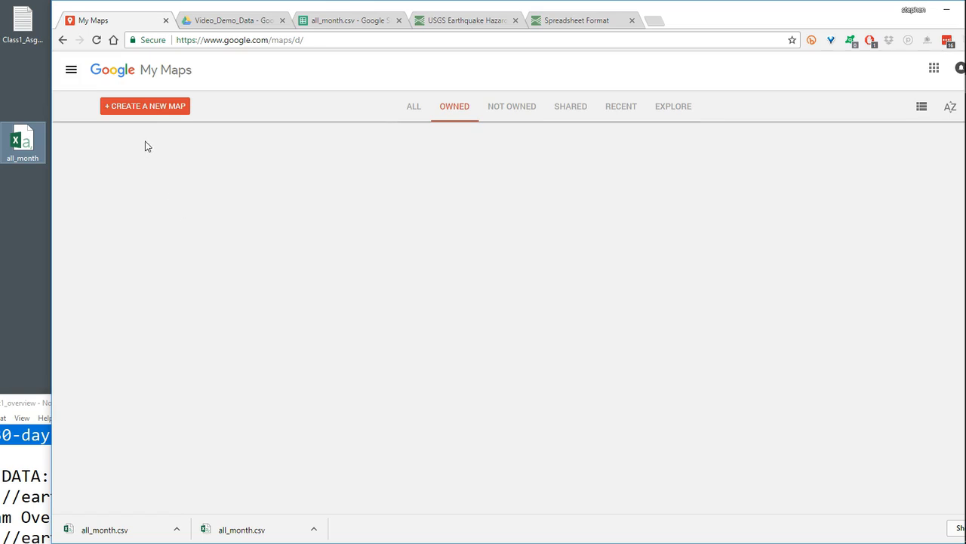
{"action": "left_click", "coordinate": [158, 111]}
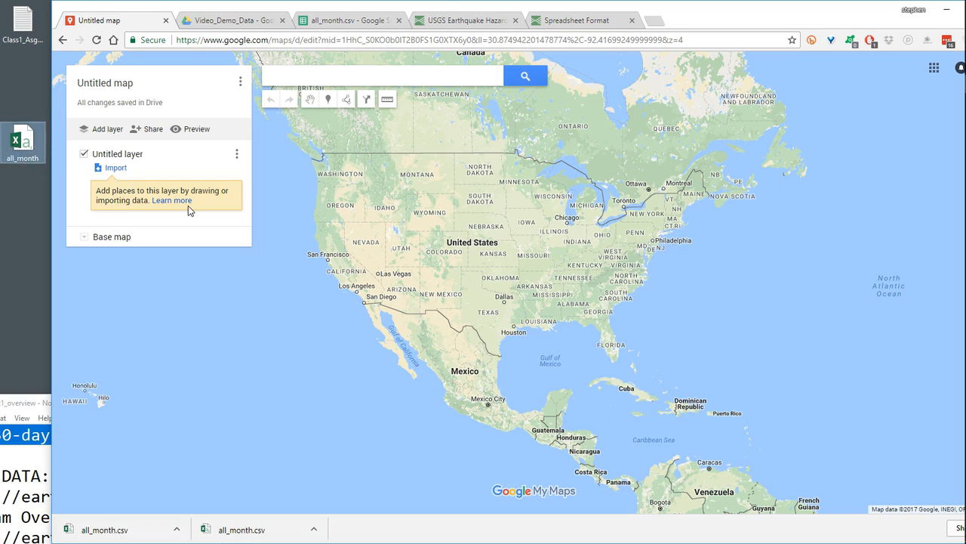
- Import the all_month file from the desktop into the map's untitled layer
{"action": "left_click", "coordinate": [34, 151]}
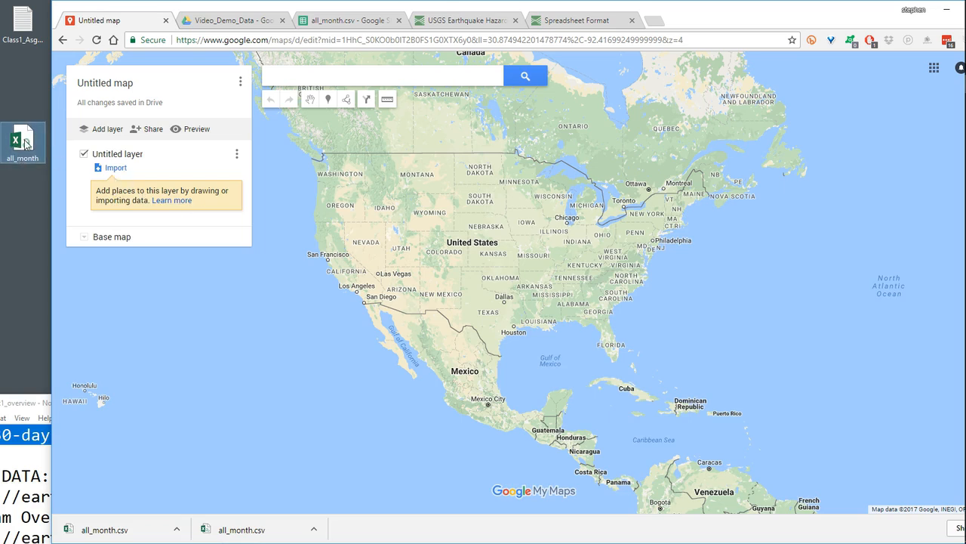
{"action": "left_click", "coordinate": [117, 168]}
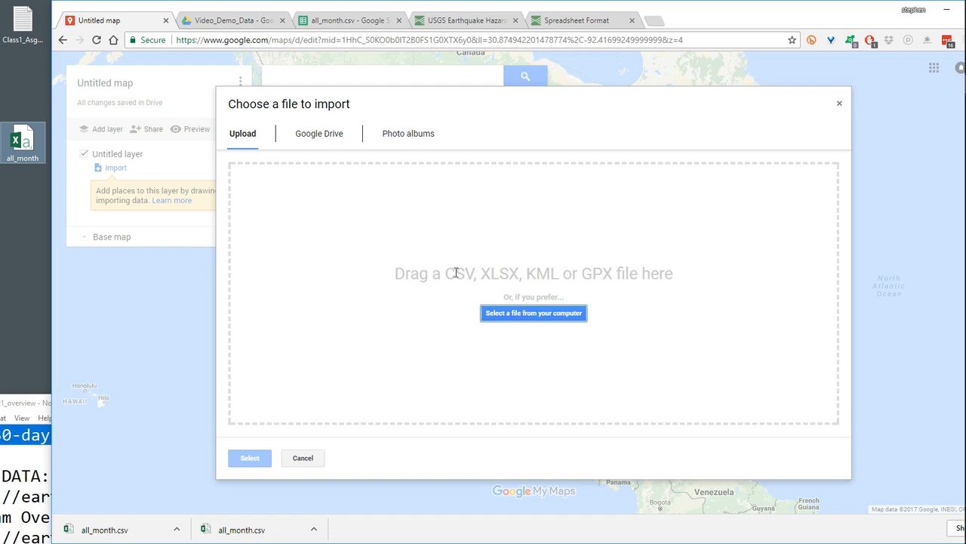
{"action": "left_click", "coordinate": [522, 317]}
{"action": "left_click", "coordinate": [191, 85]}
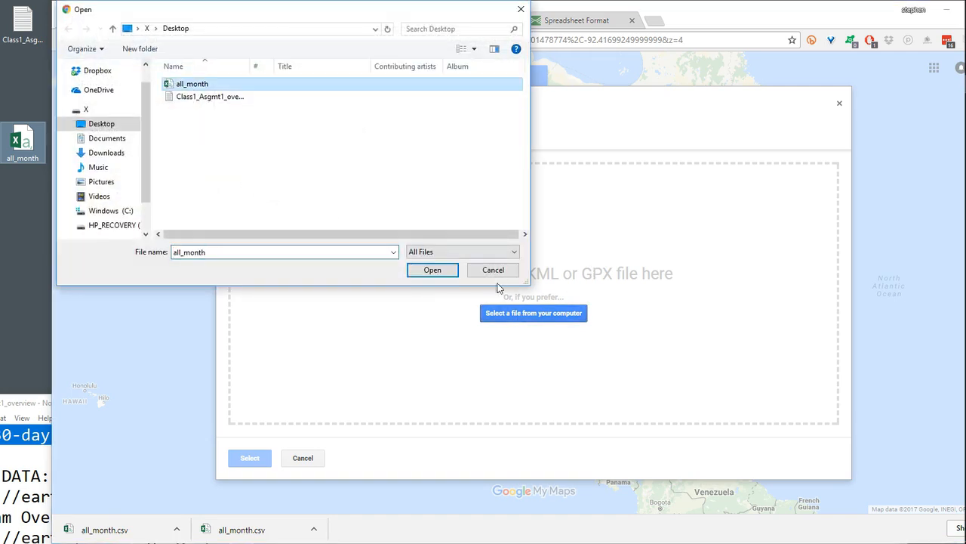
{"action": "left_click", "coordinate": [435, 271]}
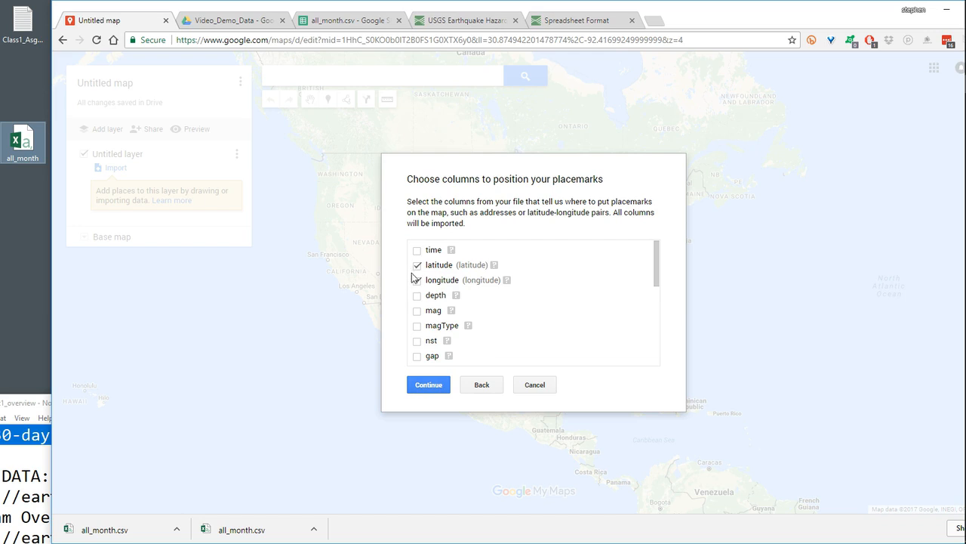
- Position the placemarks by the latitude and longitude columns, title the markers by the place column, and finish the import
{"action": "left_click", "coordinate": [427, 387]}
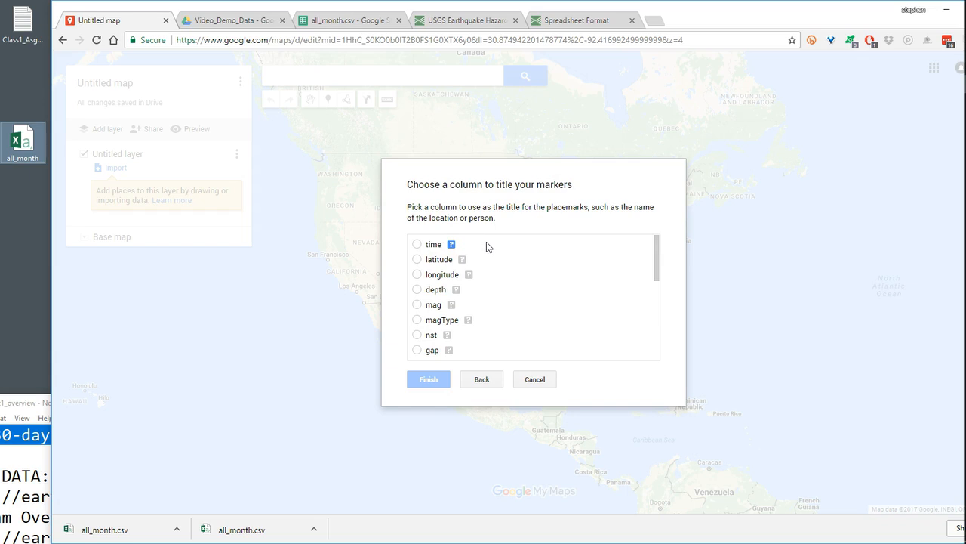
{"action": "scroll", "coordinate": [486, 245], "scroll_direction": "down", "scroll_amount": 3}
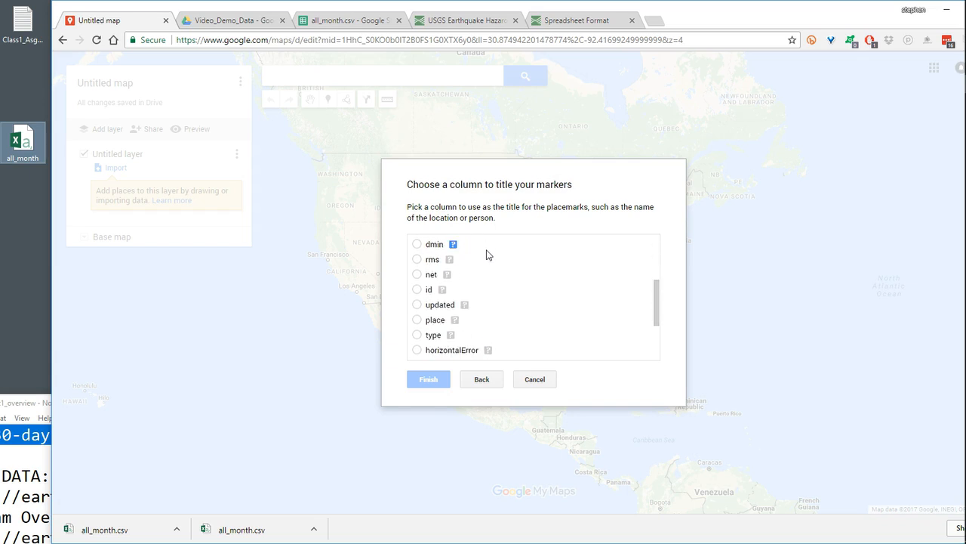
{"action": "scroll", "coordinate": [486, 254], "scroll_direction": "up", "scroll_amount": 3}
{"action": "scroll", "coordinate": [453, 320], "scroll_direction": "down", "scroll_amount": 3}
{"action": "left_click", "coordinate": [416, 320]}
{"action": "left_click", "coordinate": [429, 381]}
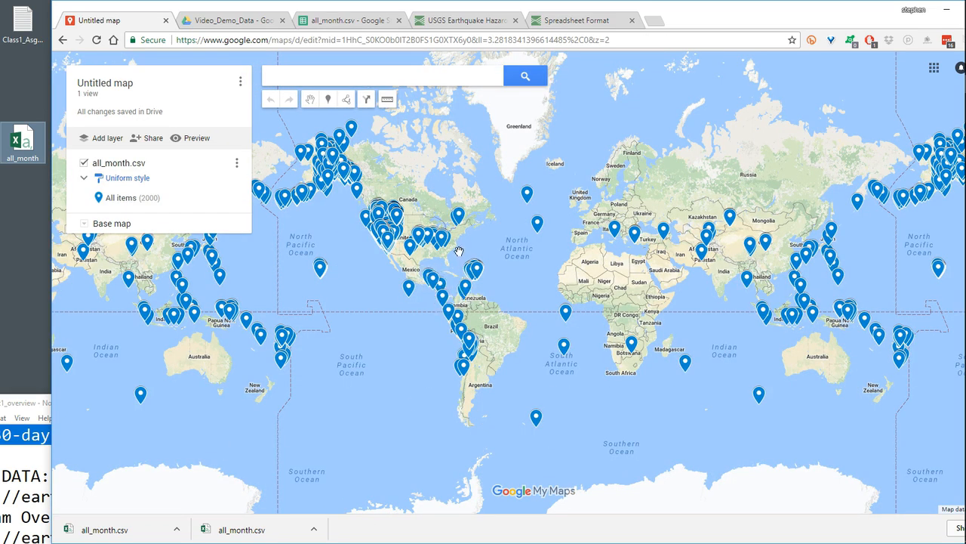
- Examine how the imported earthquake markers are distributed across the United States, Central America and northern South America
{"action": "scroll", "coordinate": [511, 265], "scroll_direction": "up", "scroll_amount": 2}
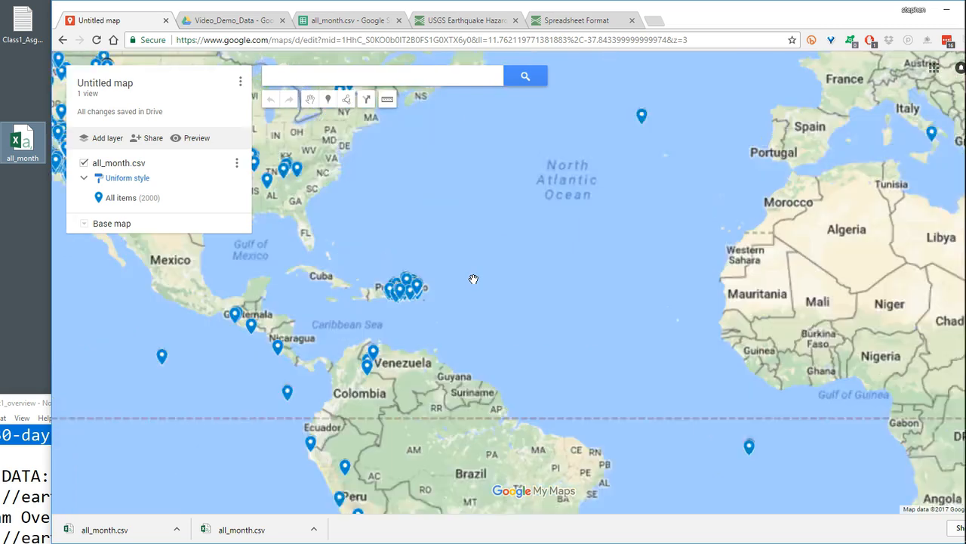
{"action": "left_click_drag", "start_coordinate": [438, 307], "coordinate": [819, 364]}
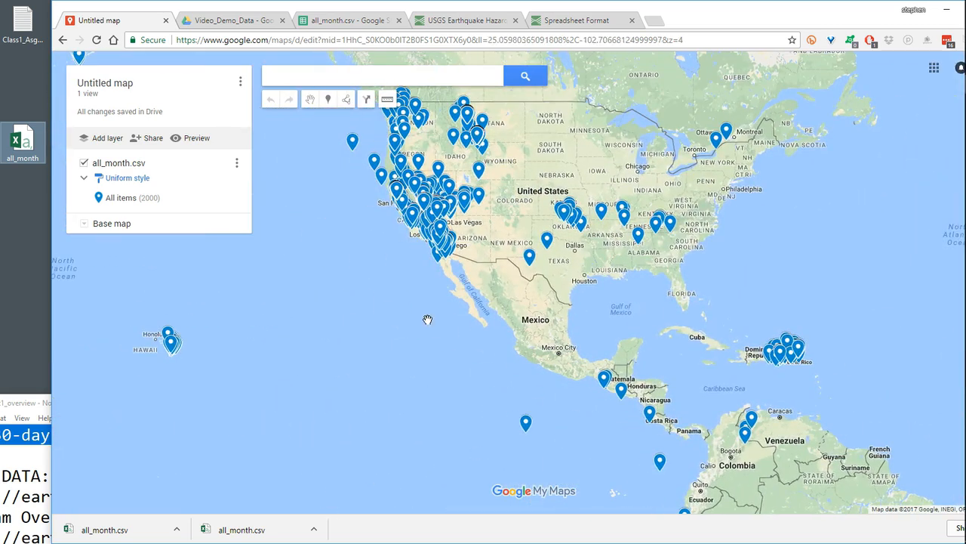
{"action": "left_click_drag", "start_coordinate": [428, 320], "coordinate": [434, 386]}
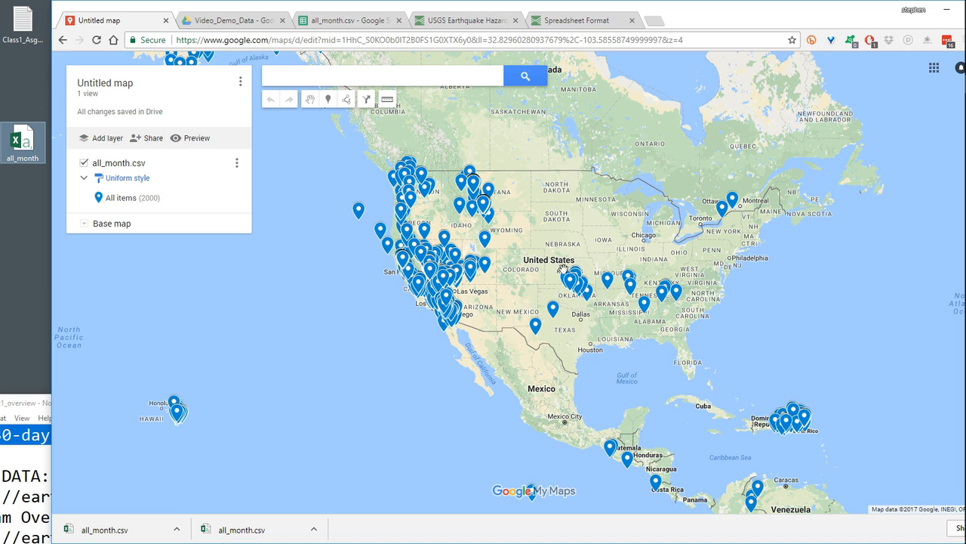
{"action": "left_click_drag", "start_coordinate": [598, 360], "coordinate": [526, 350]}
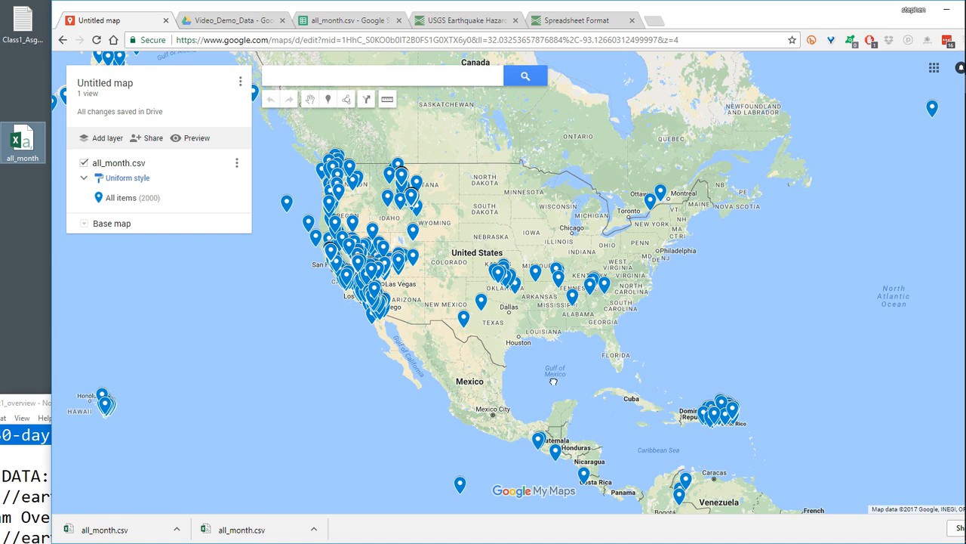
{"action": "left_click_drag", "start_coordinate": [553, 382], "coordinate": [407, 245]}
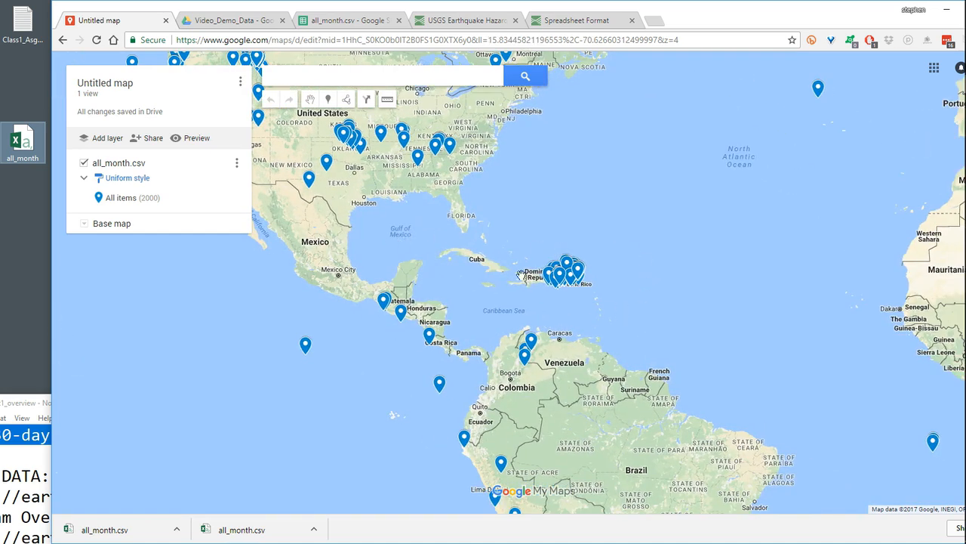
{"action": "scroll", "coordinate": [592, 301], "scroll_direction": "down", "scroll_amount": 1}
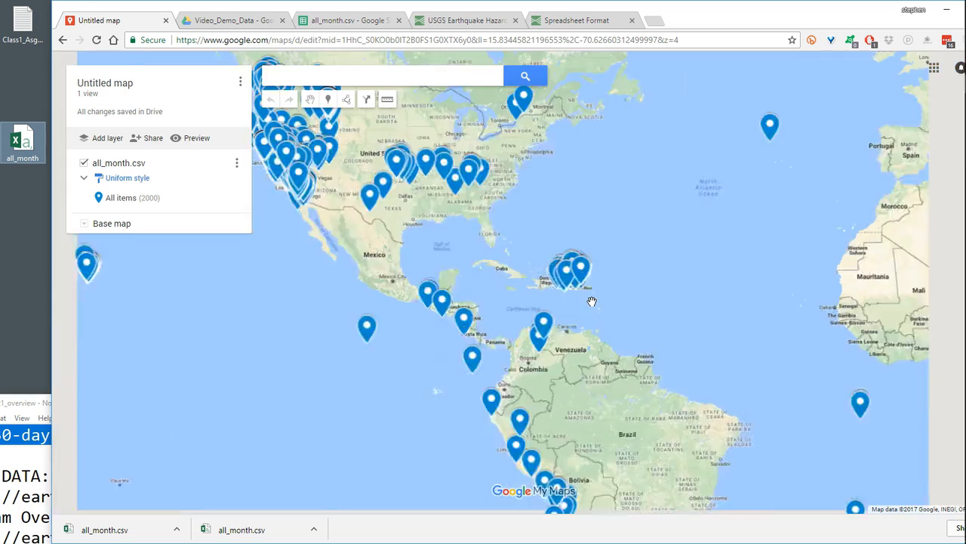
{"action": "scroll", "coordinate": [592, 301], "scroll_direction": "down", "scroll_amount": 2}
{"action": "scroll", "coordinate": [607, 305], "scroll_direction": "up", "scroll_amount": 1}
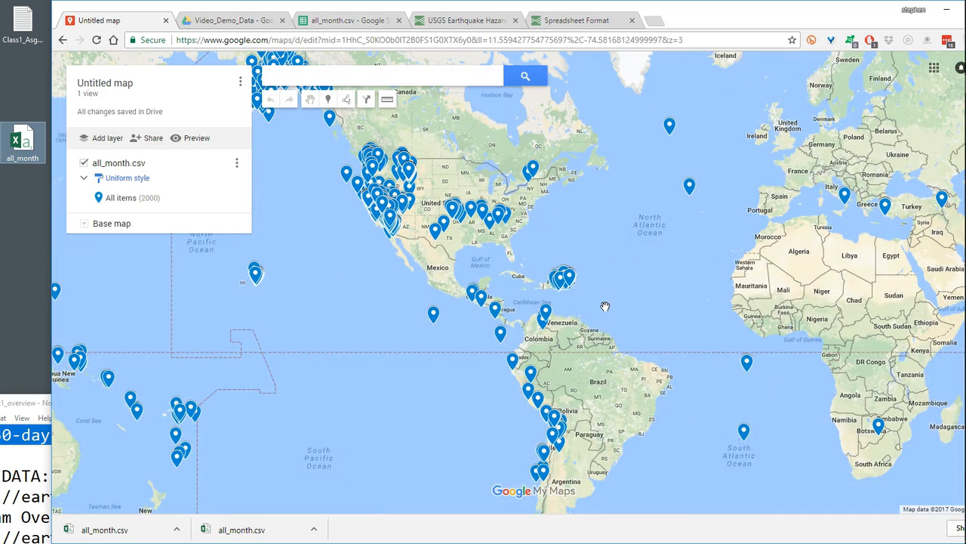
{"action": "scroll", "coordinate": [604, 306], "scroll_direction": "up", "scroll_amount": 1}
{"action": "left_click_drag", "start_coordinate": [592, 306], "coordinate": [828, 349]}
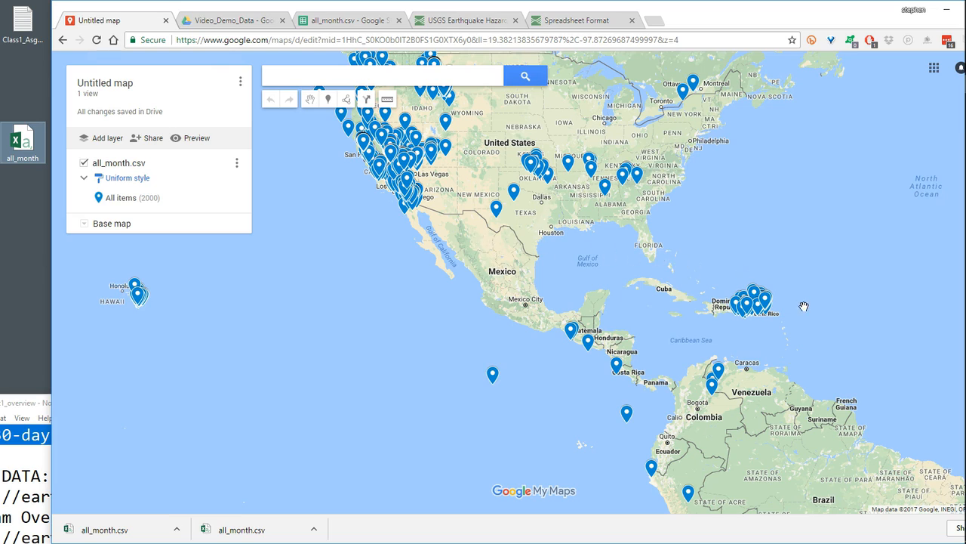
{"action": "left_click_drag", "start_coordinate": [790, 329], "coordinate": [673, 315]}
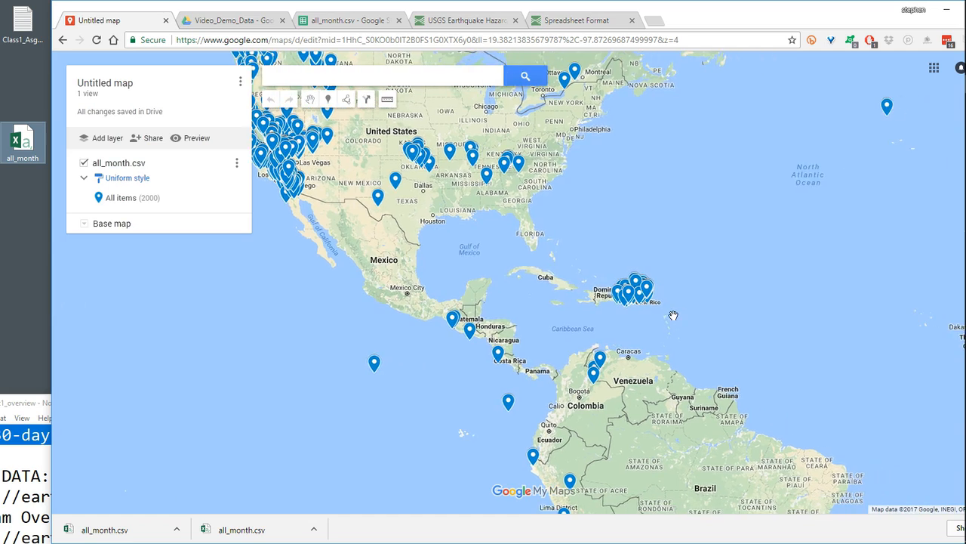
- Examine the earthquake marker cluster around Puerto Rico and the surrounding Caribbean and Central American region at closer range
{"action": "scroll", "coordinate": [702, 304], "scroll_direction": "down", "scroll_amount": 1}
{"action": "scroll", "coordinate": [642, 325], "scroll_direction": "up", "scroll_amount": 2}
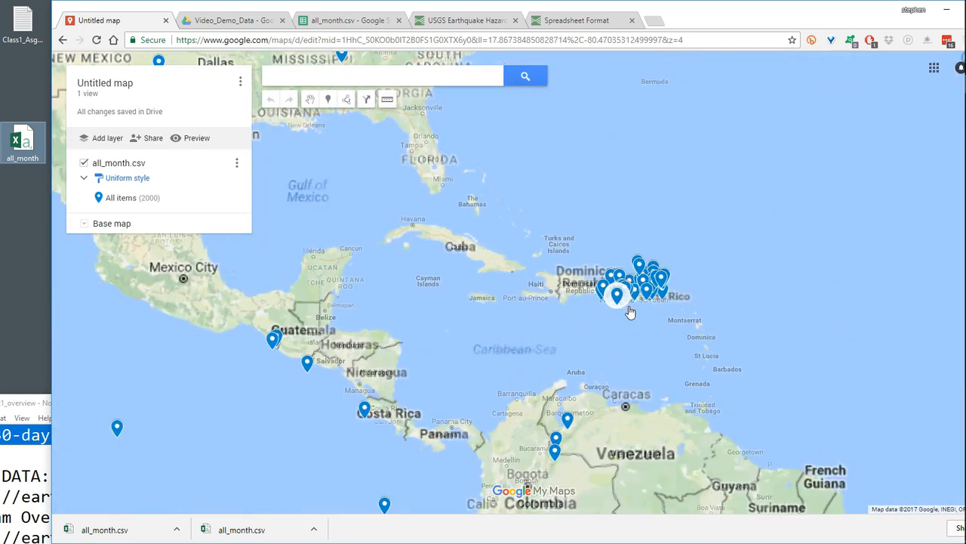
{"action": "scroll", "coordinate": [634, 348], "scroll_direction": "up", "scroll_amount": 1}
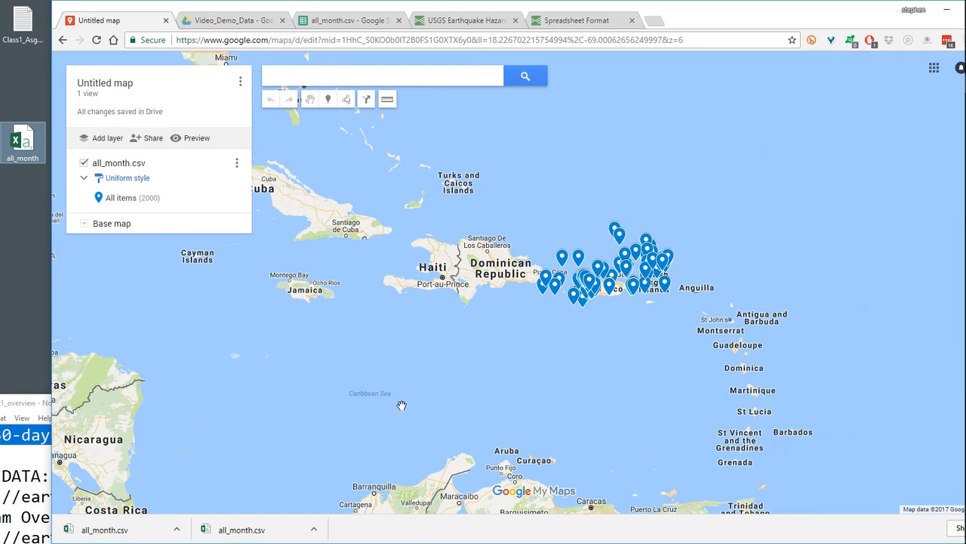
{"action": "scroll", "coordinate": [408, 400], "scroll_direction": "up", "scroll_amount": 1}
{"action": "scroll", "coordinate": [467, 382], "scroll_direction": "down", "scroll_amount": 1}
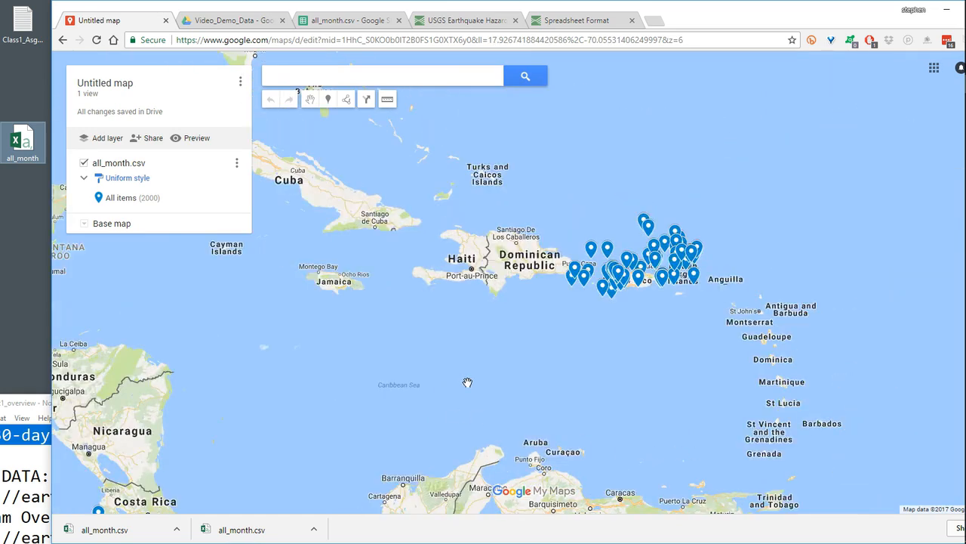
{"action": "scroll", "coordinate": [467, 382], "scroll_direction": "down", "scroll_amount": 1}
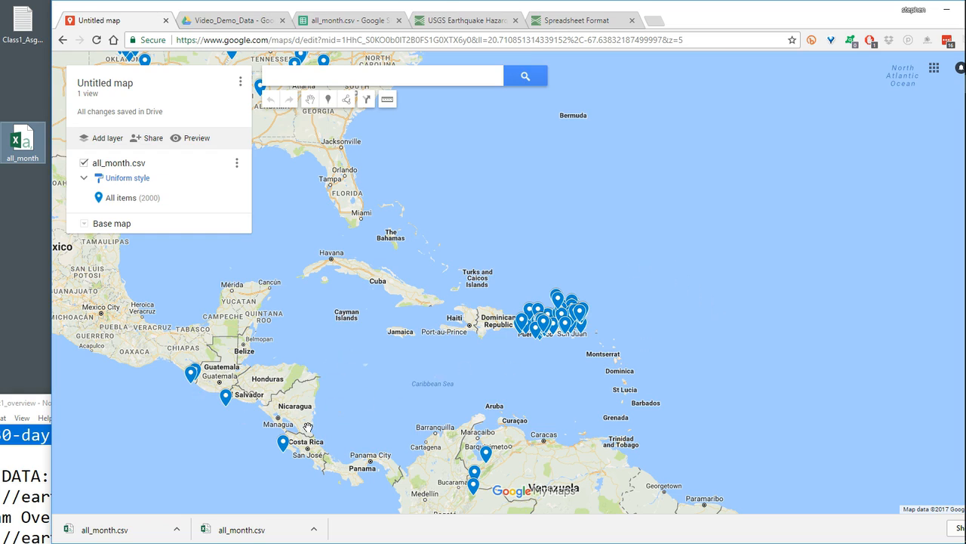
{"action": "left_click_drag", "start_coordinate": [405, 394], "coordinate": [530, 425]}
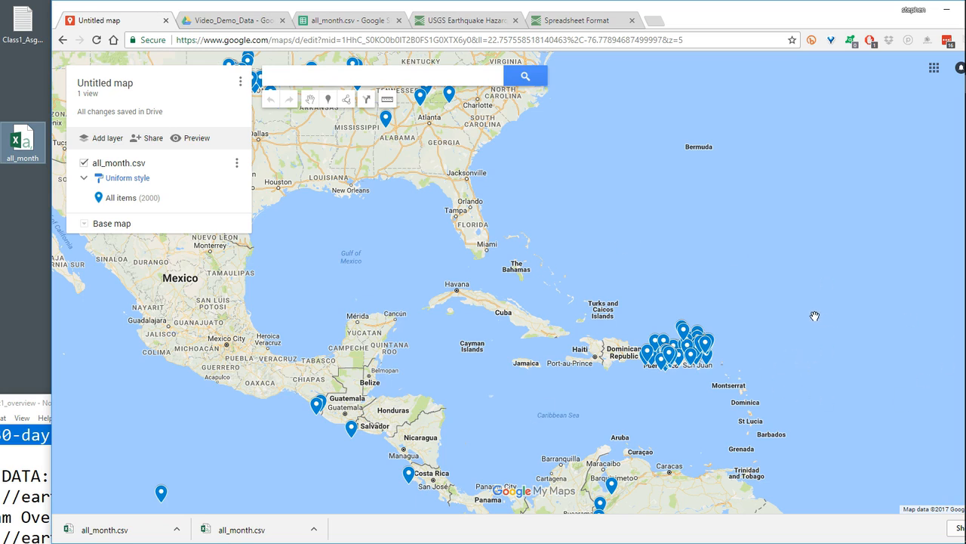
{"action": "scroll", "coordinate": [723, 246], "scroll_direction": "up", "scroll_amount": 1}
{"action": "scroll", "coordinate": [725, 242], "scroll_direction": "down", "scroll_amount": 1}
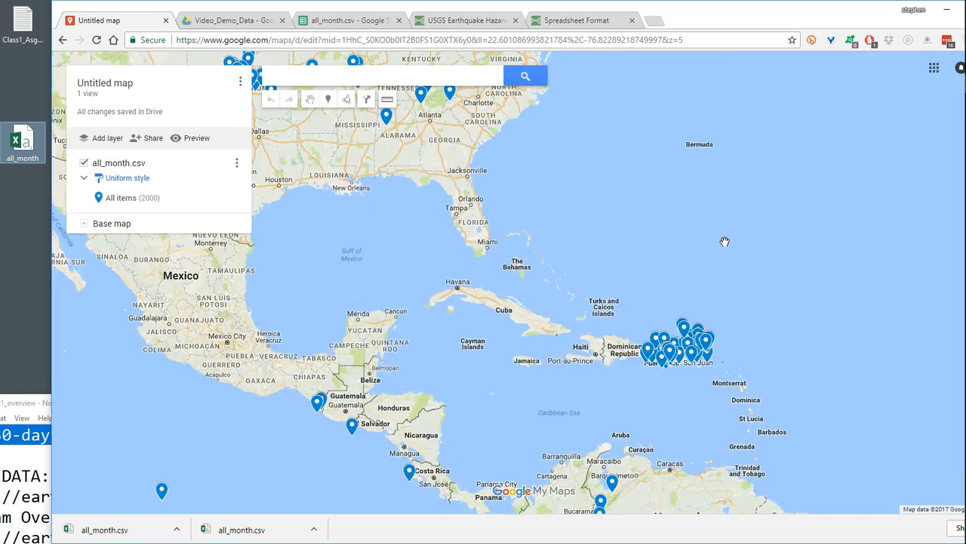
- Examine the markers worldwide around the Pacific, close up around Los Angeles and California, and across the United States
{"action": "scroll", "coordinate": [725, 242], "scroll_direction": "down", "scroll_amount": 3}
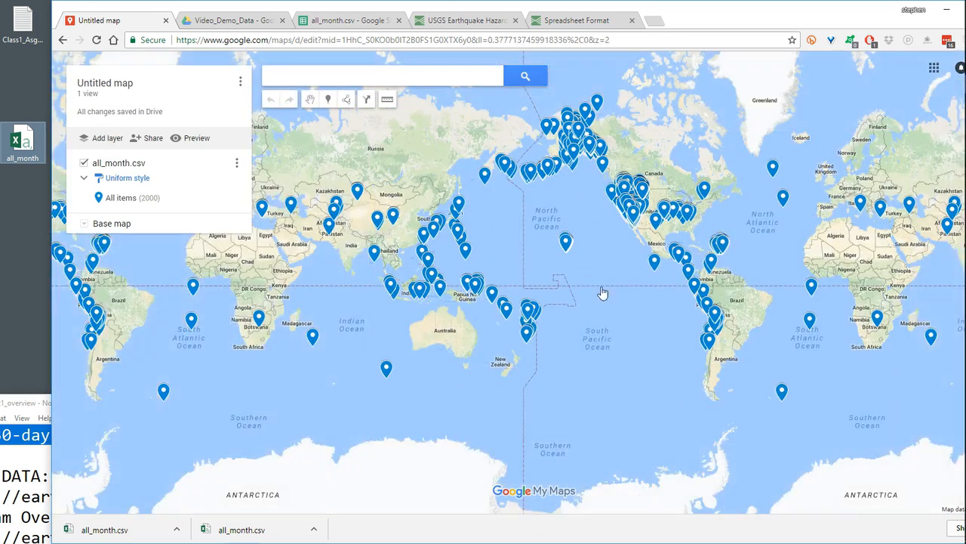
{"action": "left_click_drag", "start_coordinate": [602, 293], "coordinate": [530, 334]}
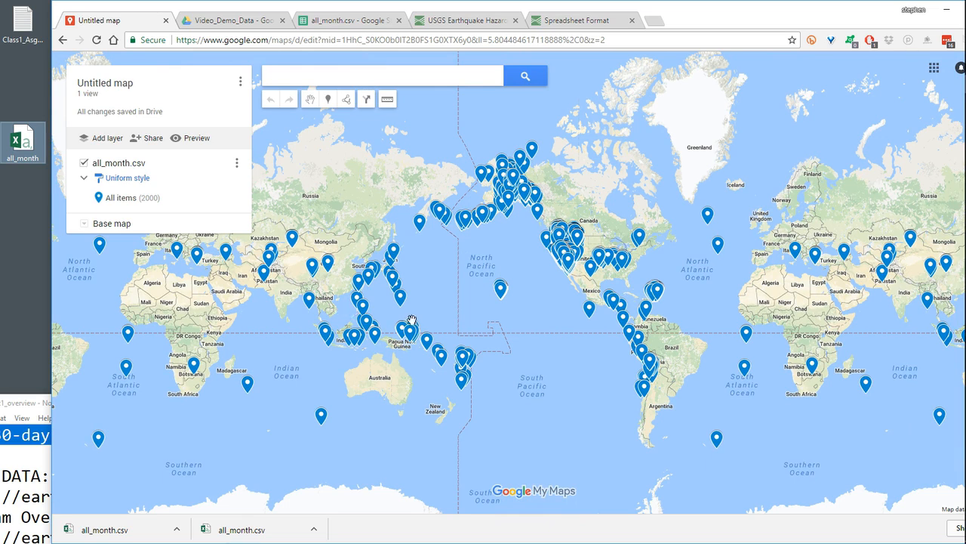
{"action": "scroll", "coordinate": [577, 274], "scroll_direction": "up", "scroll_amount": 4}
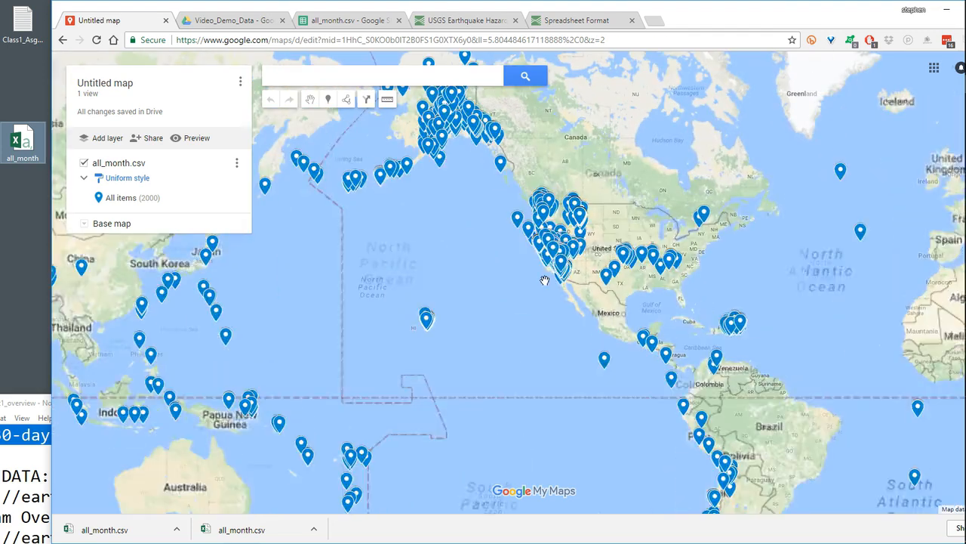
{"action": "scroll", "coordinate": [436, 373], "scroll_direction": "up", "scroll_amount": 4}
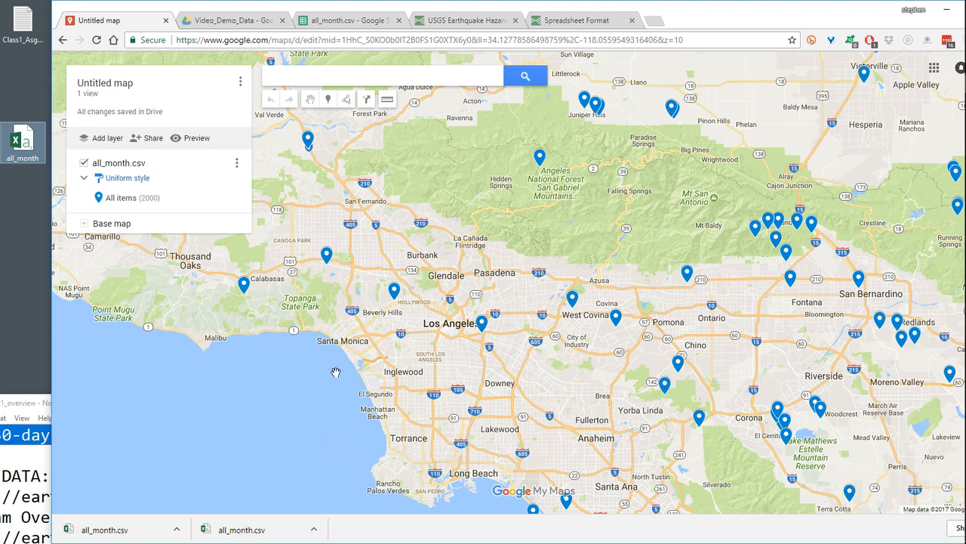
{"action": "scroll", "coordinate": [416, 372], "scroll_direction": "down", "scroll_amount": 3}
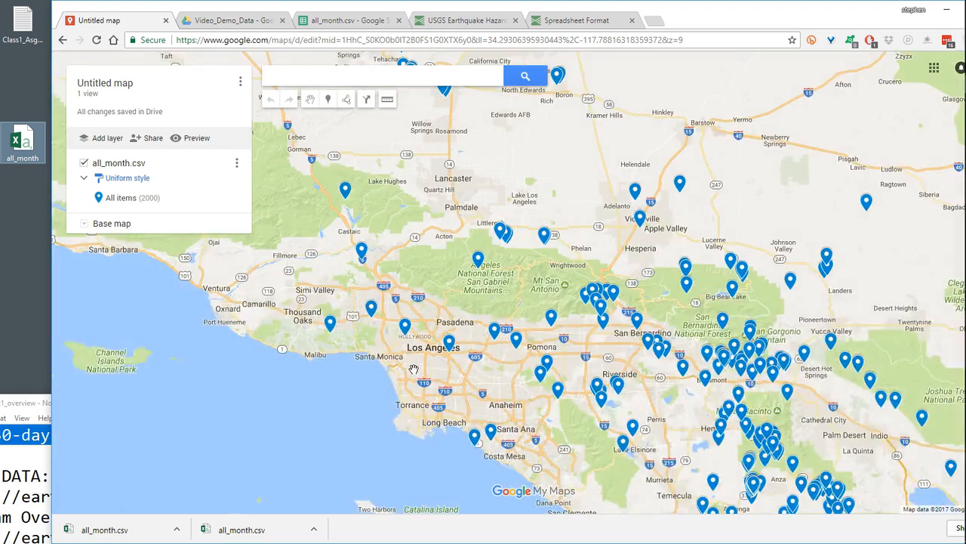
{"action": "scroll", "coordinate": [413, 378], "scroll_direction": "down", "scroll_amount": 1}
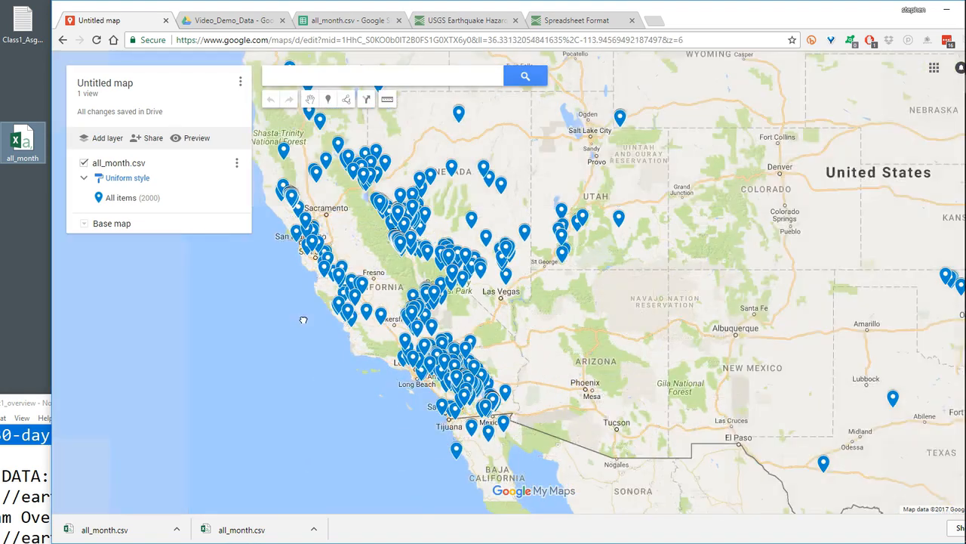
{"action": "left_click_drag", "start_coordinate": [414, 378], "coordinate": [645, 416]}
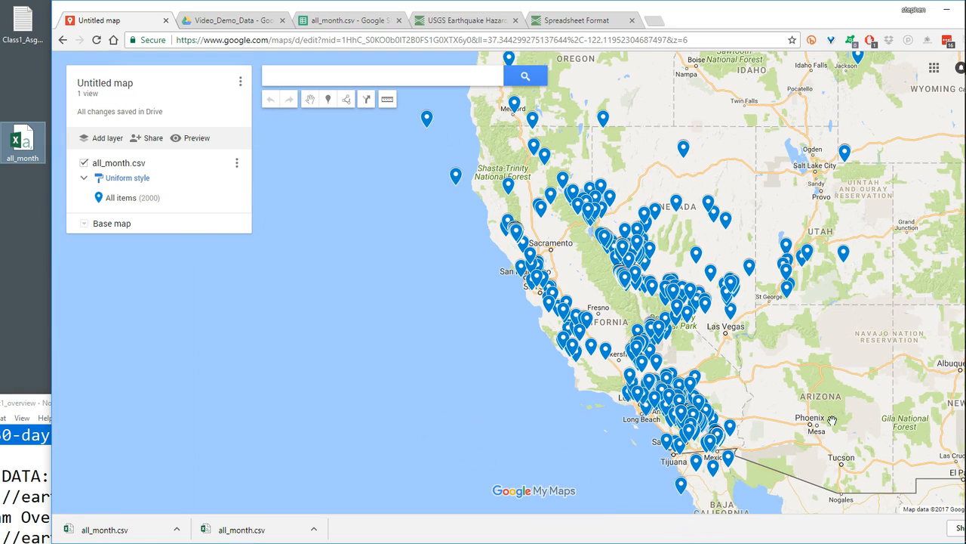
{"action": "scroll", "coordinate": [830, 420], "scroll_direction": "up", "scroll_amount": 1}
{"action": "scroll", "coordinate": [780, 385], "scroll_direction": "down", "scroll_amount": 1}
{"action": "scroll", "coordinate": [780, 385], "scroll_direction": "down", "scroll_amount": 1}
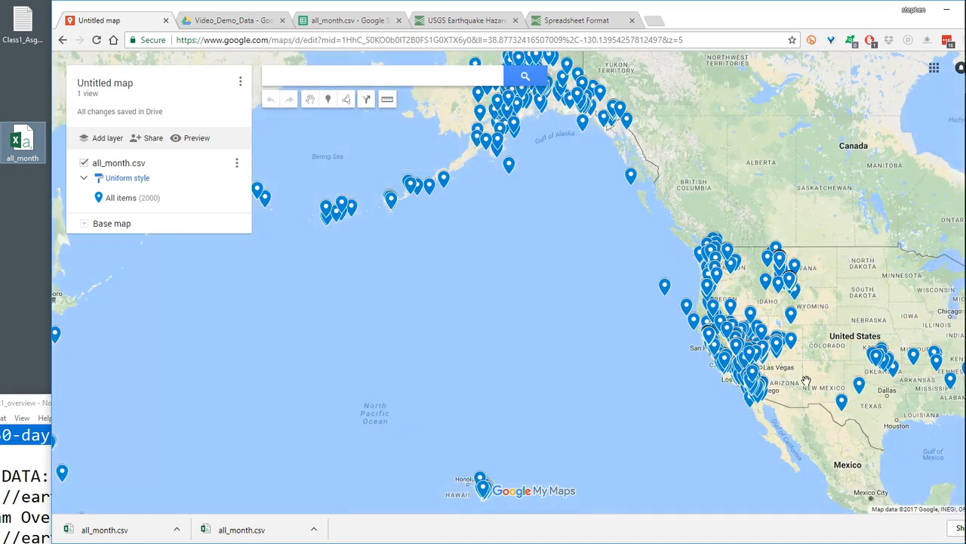
{"action": "left_click_drag", "start_coordinate": [806, 379], "coordinate": [598, 355]}
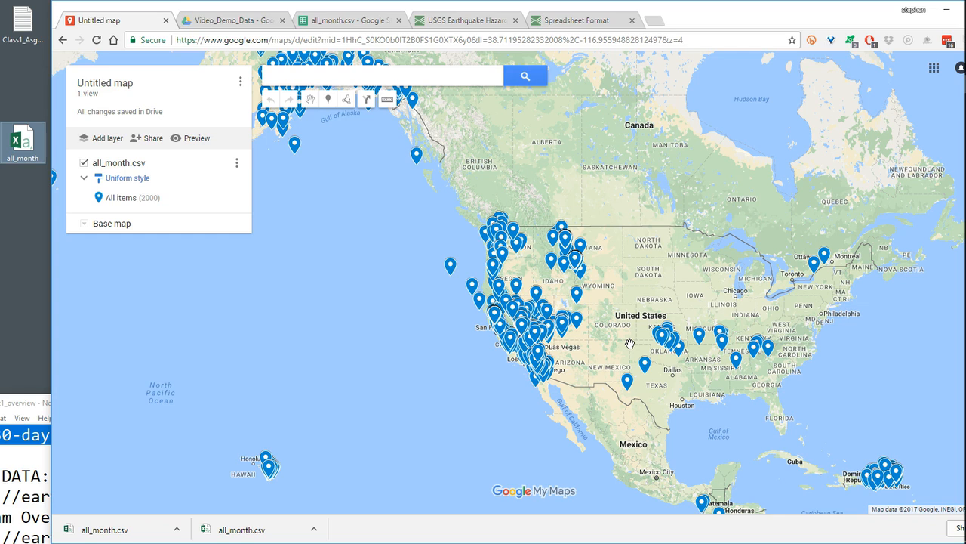
{"action": "left_click_drag", "start_coordinate": [824, 419], "coordinate": [542, 377]}
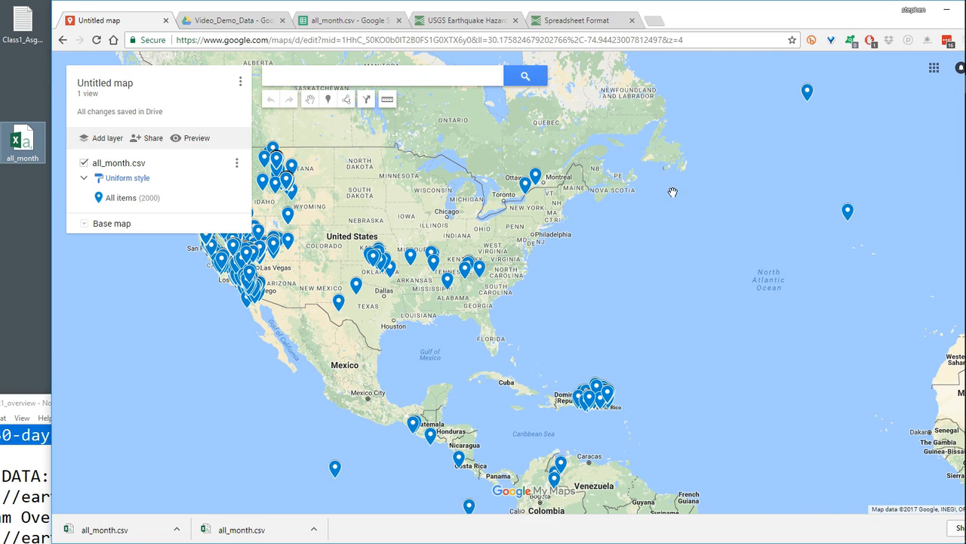
- Open bboxfinder.com in a new browser tab
{"action": "left_click", "coordinate": [655, 21]}
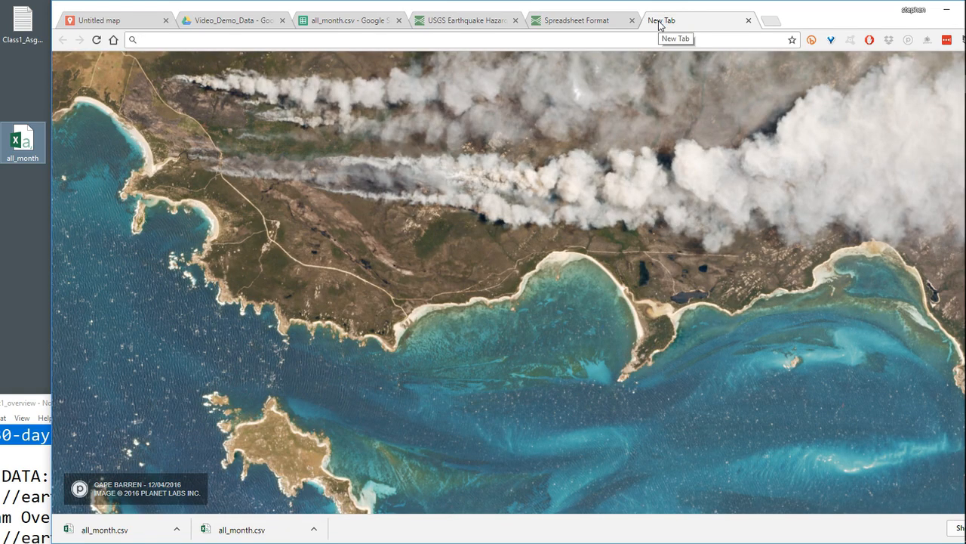
{"action": "type", "text": "bboxfinder.com"}
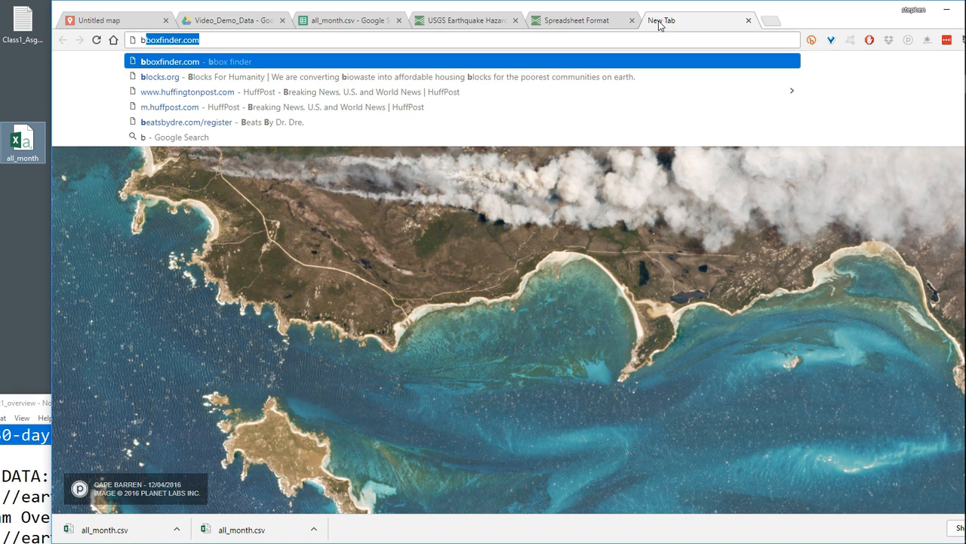
{"action": "key", "text": "Return"}
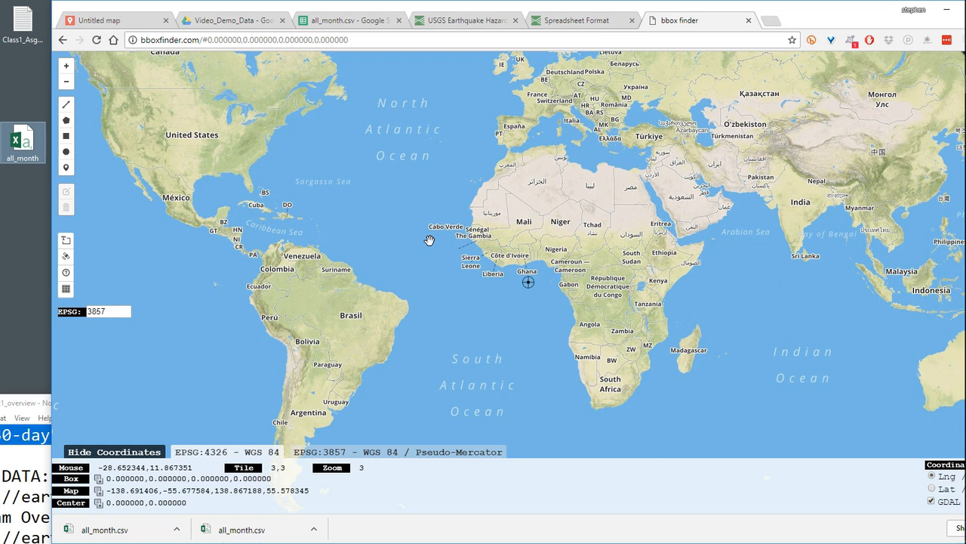
{"action": "left_click_drag", "start_coordinate": [844, 17], "coordinate": [809, 16]}
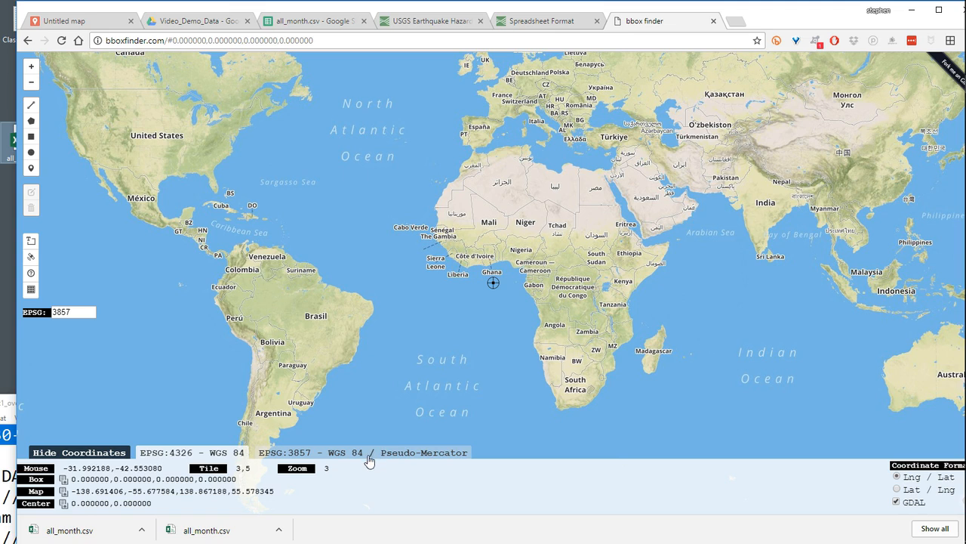
- Show the map coordinates in EPSG:4326 - WGS 84 using the Lat / Lng format
{"action": "left_click", "coordinate": [408, 459]}
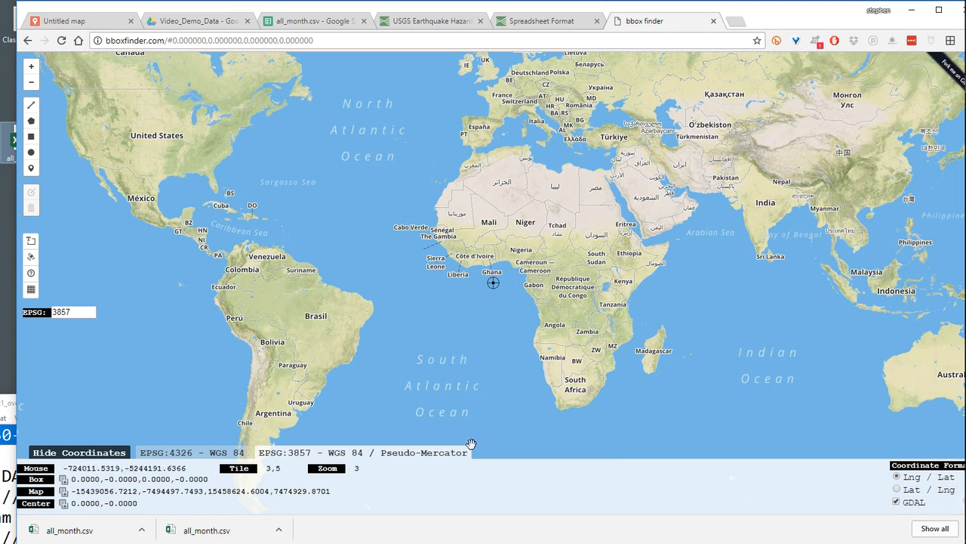
{"action": "left_click_drag", "start_coordinate": [524, 379], "coordinate": [519, 356]}
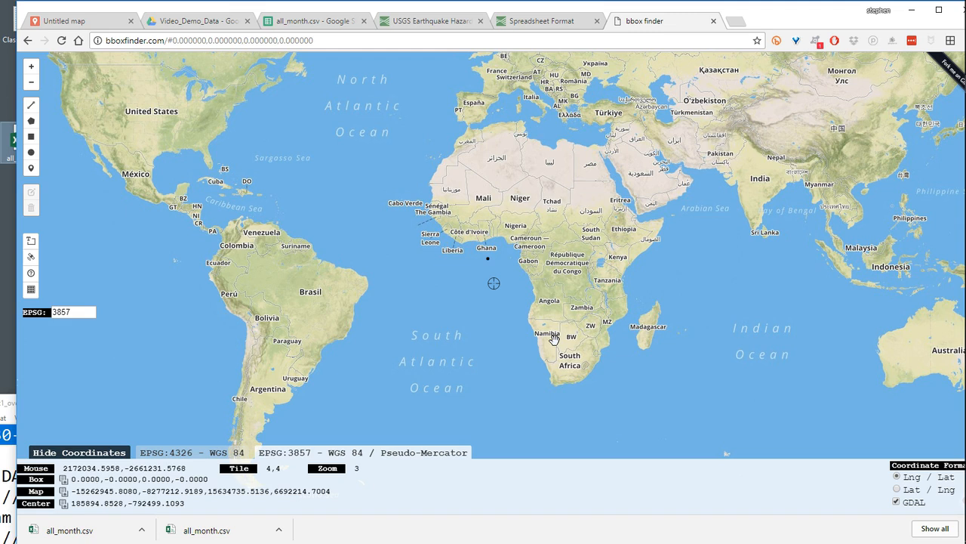
{"action": "left_click", "coordinate": [205, 453]}
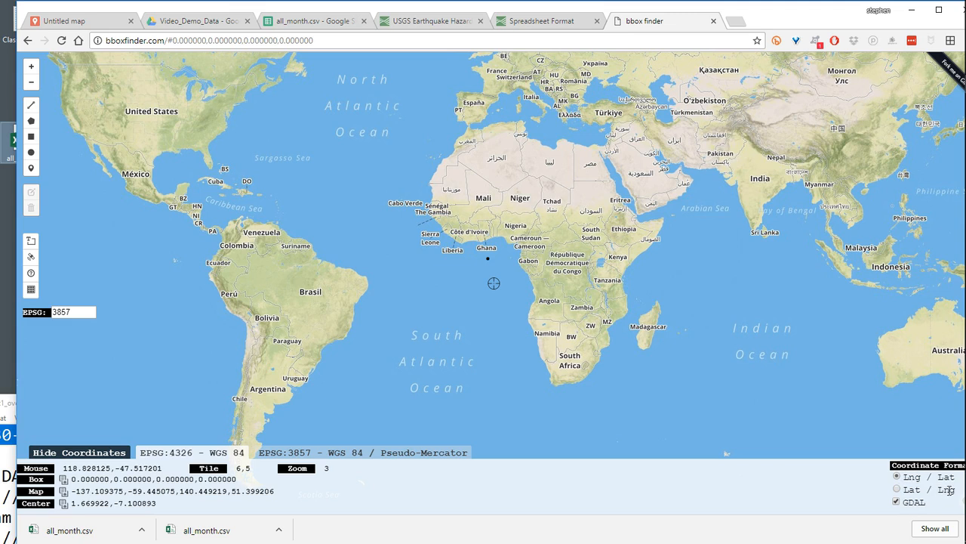
{"action": "left_click", "coordinate": [897, 489]}
- Draw a rectangle around the Caribbean from Cuba to Barbados, about latitude 11.72 to 24.35 and longitude -84.95 to -59.06
{"action": "left_click_drag", "start_coordinate": [304, 194], "coordinate": [492, 272]}
{"action": "scroll", "coordinate": [493, 268], "scroll_direction": "down", "scroll_amount": 1}
{"action": "scroll", "coordinate": [493, 268], "scroll_direction": "up", "scroll_amount": 3}
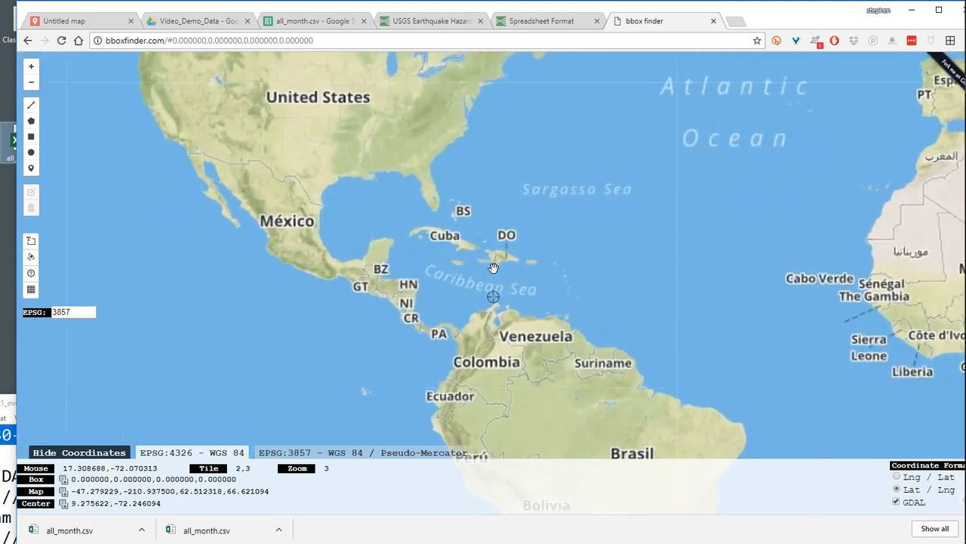
{"action": "scroll", "coordinate": [493, 268], "scroll_direction": "up", "scroll_amount": 1}
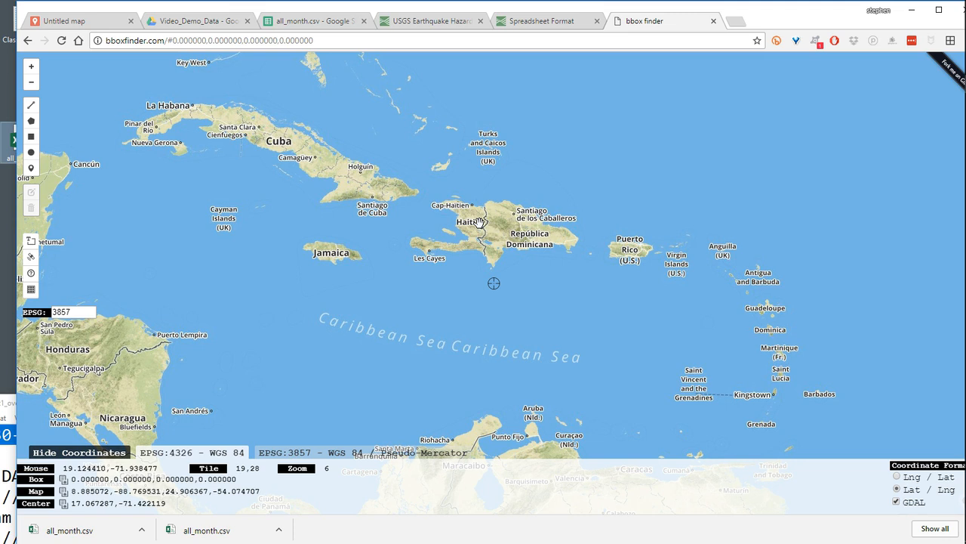
{"action": "left_click", "coordinate": [31, 138]}
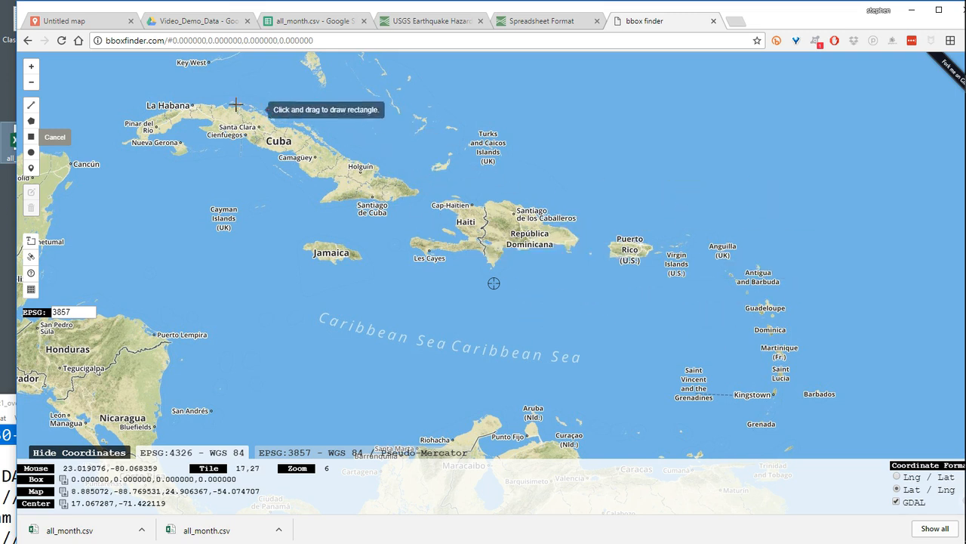
{"action": "mouse_move", "coordinate": [121, 69]}
{"action": "left_mouse_down"}
{"action": "mouse_move", "coordinate": [697, 423]}
{"action": "mouse_move", "coordinate": [755, 447]}
{"action": "mouse_move", "coordinate": [833, 432]}
{"action": "mouse_move", "coordinate": [835, 442]}
{"action": "left_mouse_up"}
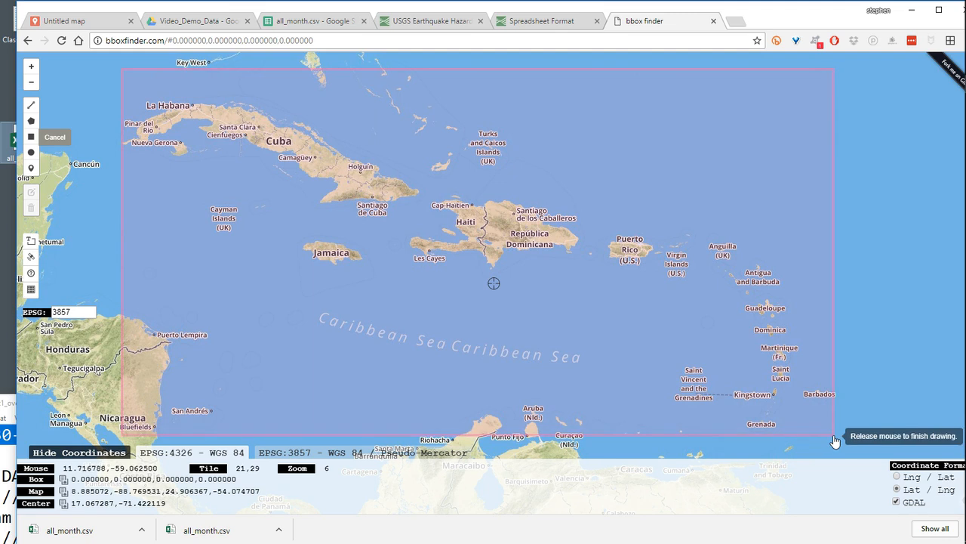
{"action": "left_click_drag", "start_coordinate": [835, 442], "coordinate": [836, 443]}
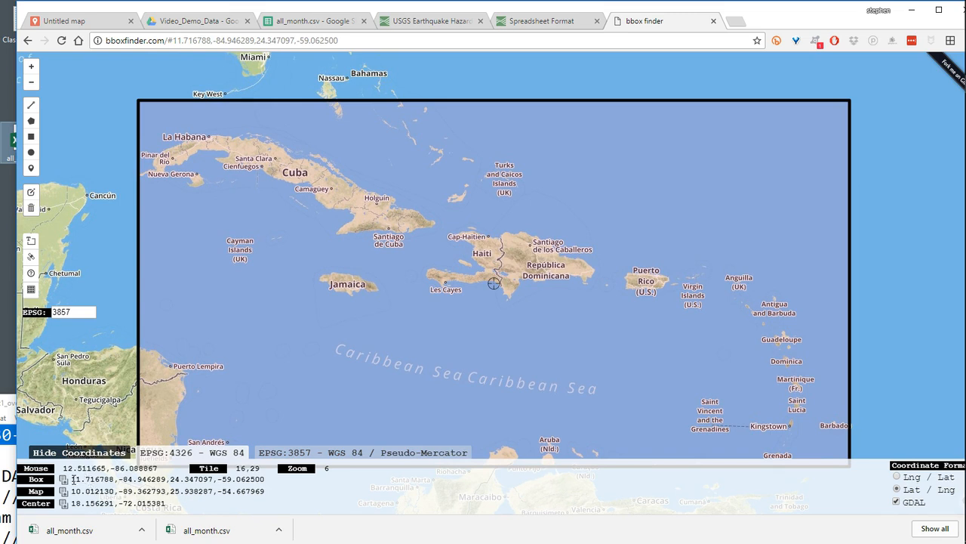
- Copy the box coordinates 11.716788,-84.946289,24.347097,-59.062500 into the Class1_Asgmt1_overview notes in Notepad, below the numbered list
{"action": "left_click_drag", "start_coordinate": [265, 480], "coordinate": [69, 483]}
{"action": "key", "text": "ctrl+c"}
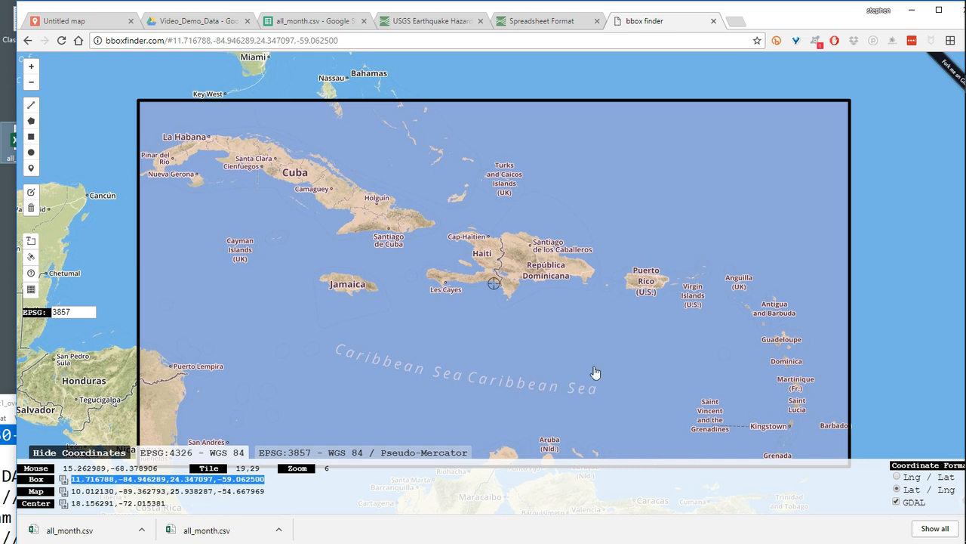
{"action": "mouse_move", "coordinate": [963, 194]}
{"action": "left_click", "coordinate": [942, 125]}
{"action": "left_click_drag", "start_coordinate": [548, 410], "coordinate": [688, 47]}
{"action": "scroll", "coordinate": [242, 349], "scroll_direction": "down", "scroll_amount": 2}
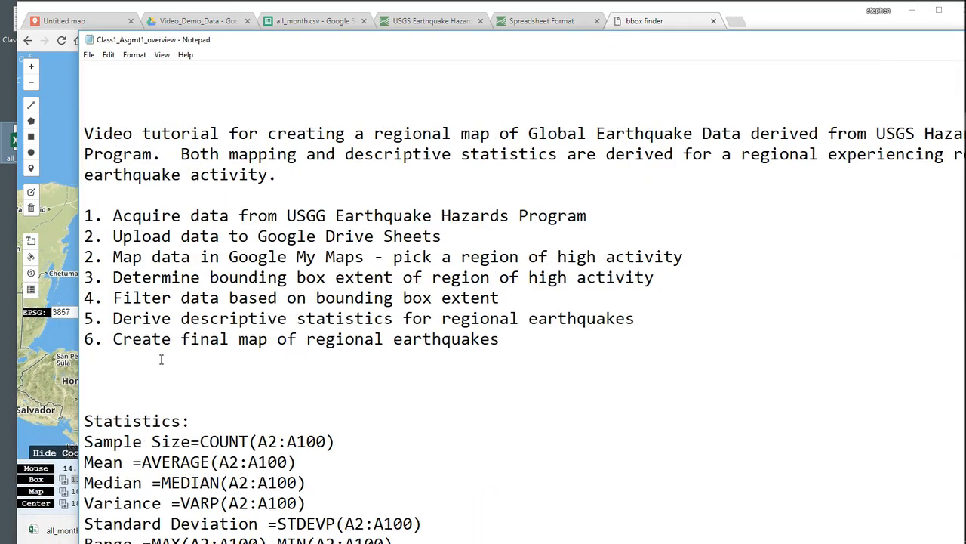
{"action": "left_click", "coordinate": [517, 342]}
{"action": "key", "text": "Return"}
{"action": "key", "text": "Return"}
{"action": "key", "text": "Return"}
{"action": "key", "text": "ctrl+v"}
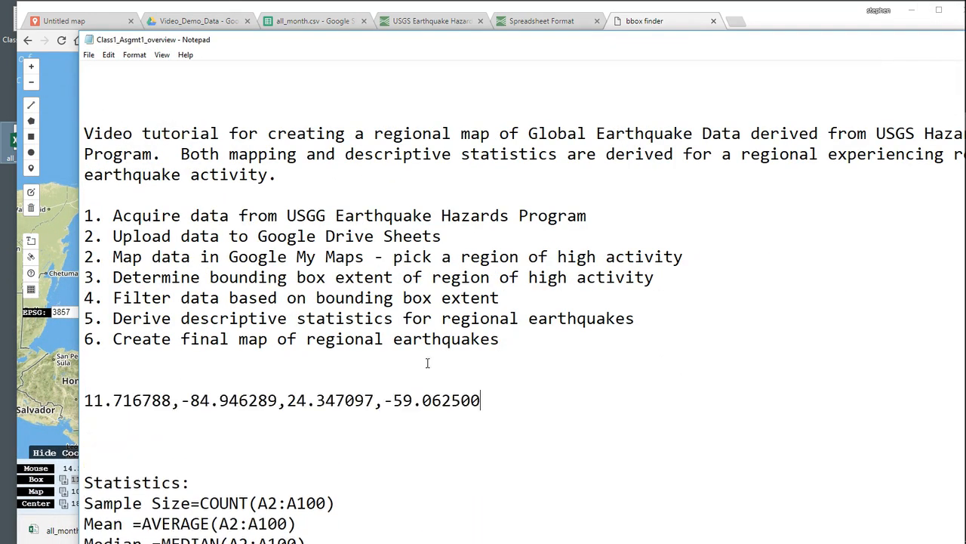
- Make room above the pasted coordinates and note the southern limit as "11.71 south"
{"action": "scroll", "coordinate": [429, 360], "scroll_direction": "down", "scroll_amount": 1}
{"action": "left_click", "coordinate": [147, 314]}
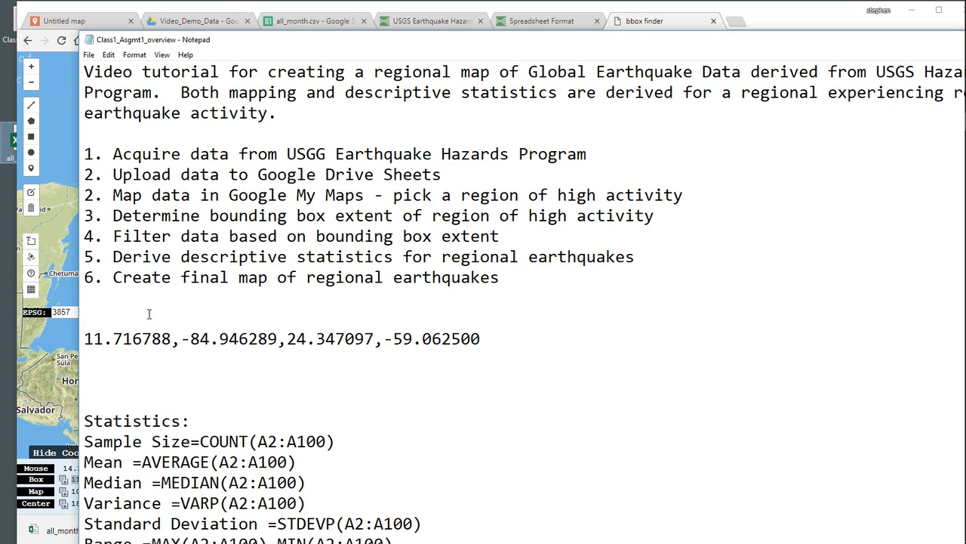
{"action": "key", "text": "Return"}
{"action": "key", "text": "Return"}
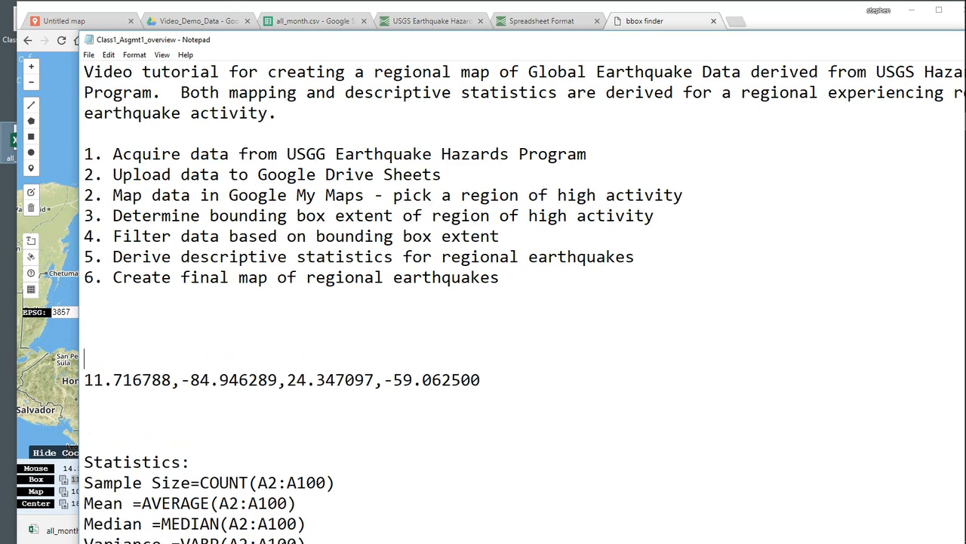
{"action": "left_click", "coordinate": [109, 332]}
{"action": "type", "text": "11.71 south"}
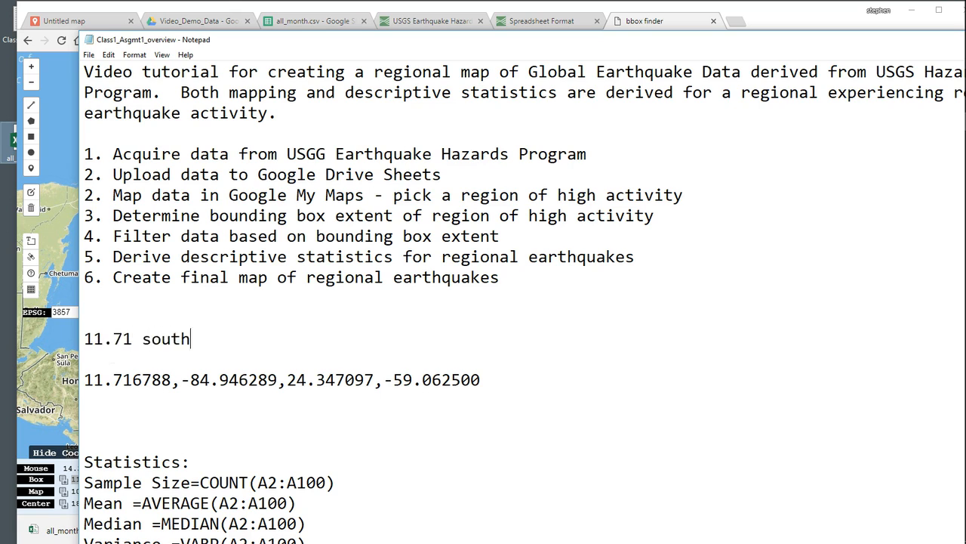
{"action": "key", "text": "Return"}
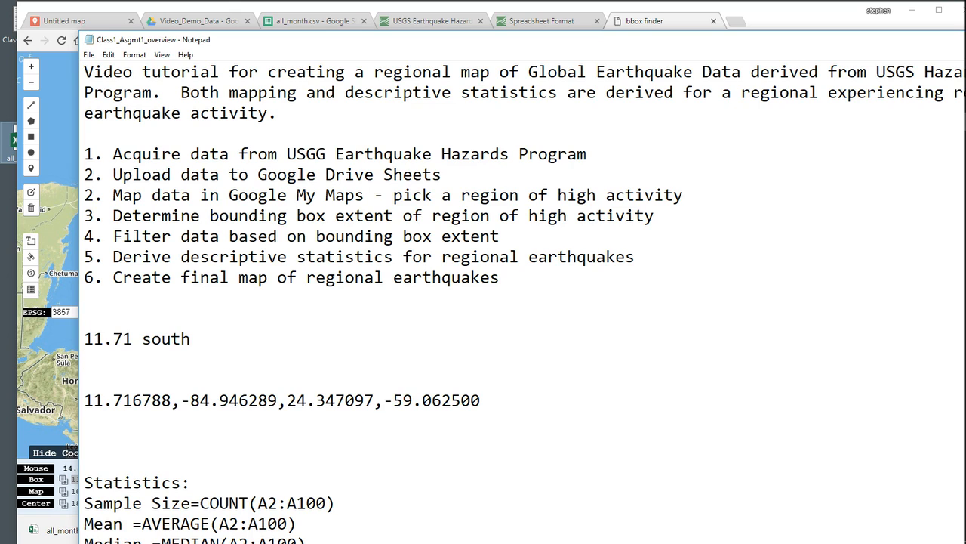
- Add the northern limit as "24.34 north" on the line below the southern one
{"action": "type", "text": "24.34 north"}
{"action": "key", "text": "Return"}
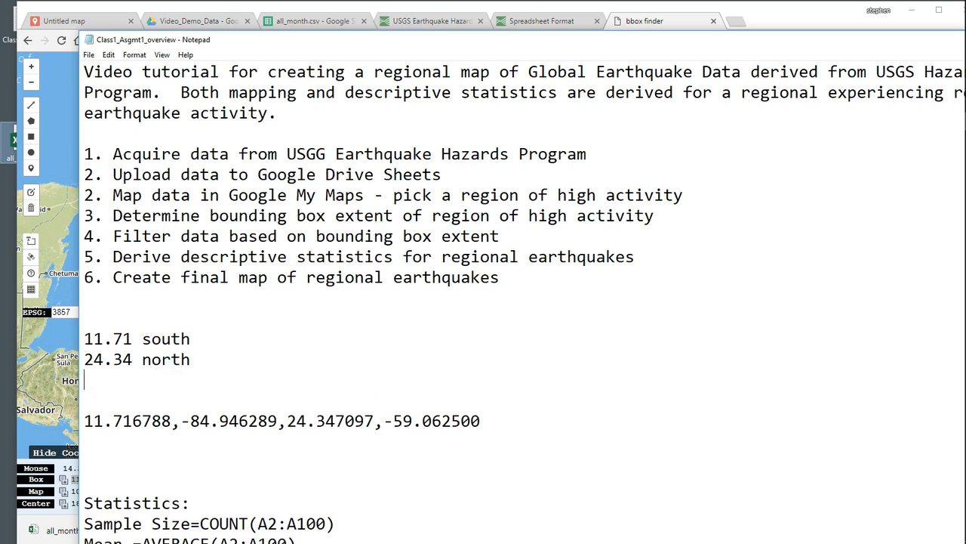
- Add the longitude limits "-84.94 west" and "-59.06 east" on two separate lines below the northern limit
{"action": "type", "text": "-84.94 west"}
{"action": "key", "text": "Return"}
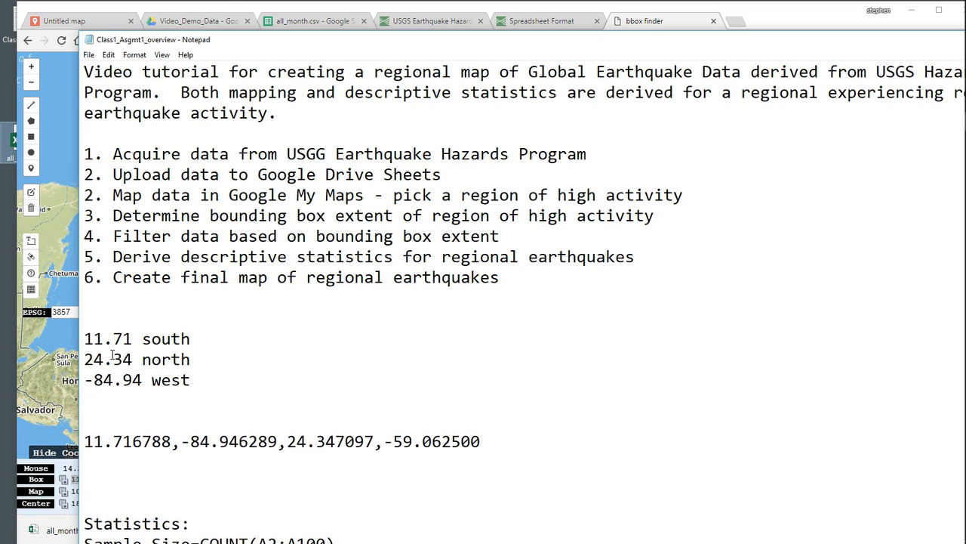
{"action": "type", "text": "-59.06 east"}
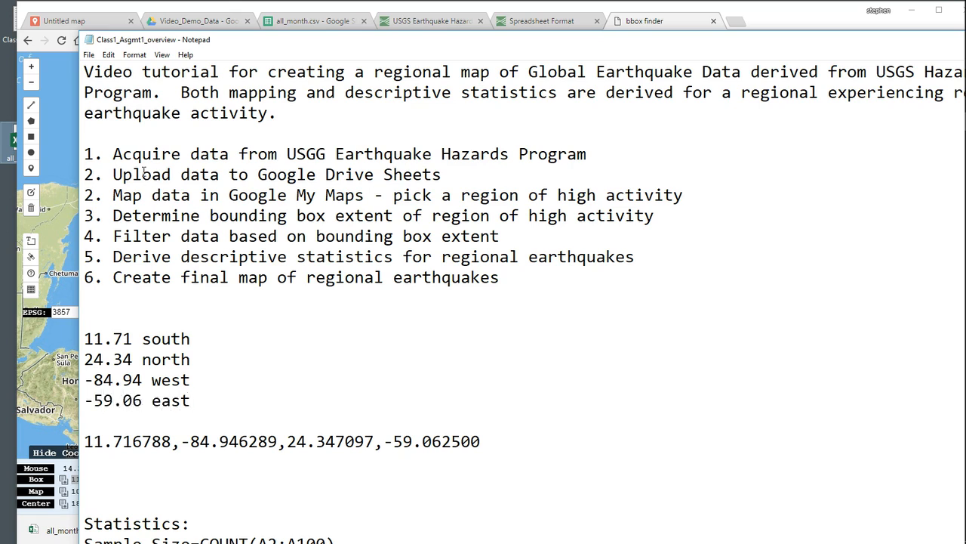
- Switch back to the browser, close the bbox finder and both USGS pages, and bring up the all_month.csv spreadsheet
{"action": "left_click_drag", "start_coordinate": [249, 44], "coordinate": [515, 55]}
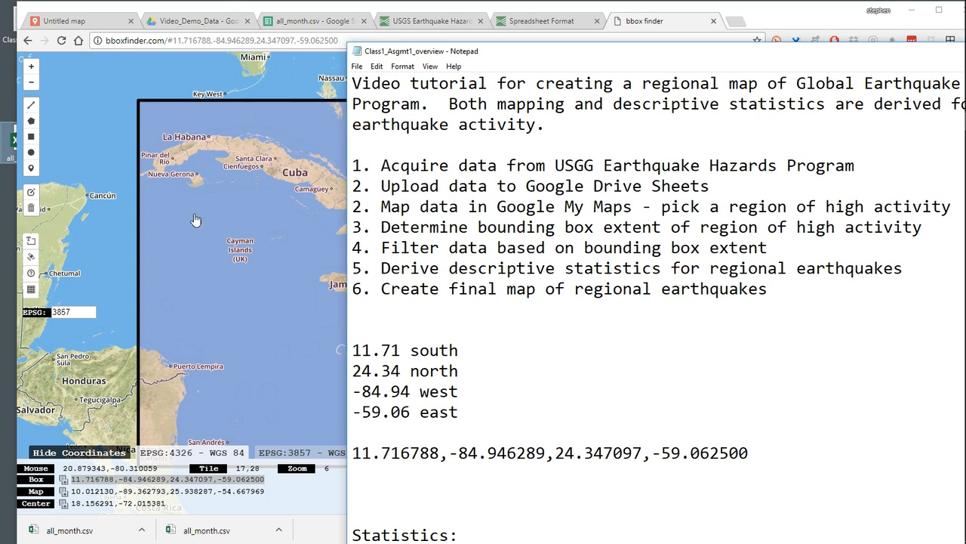
{"action": "left_click", "coordinate": [98, 181]}
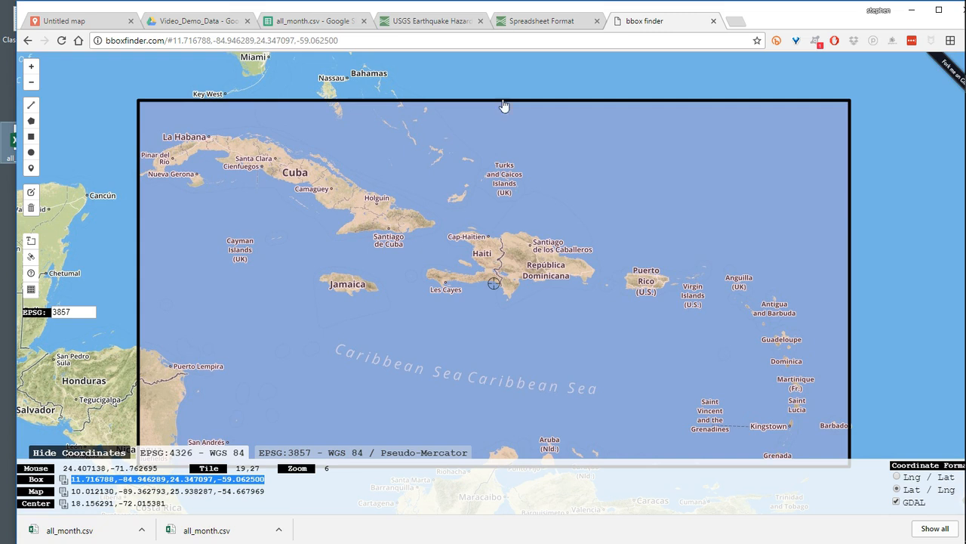
{"action": "scroll", "coordinate": [954, 252], "scroll_direction": "down", "scroll_amount": 1}
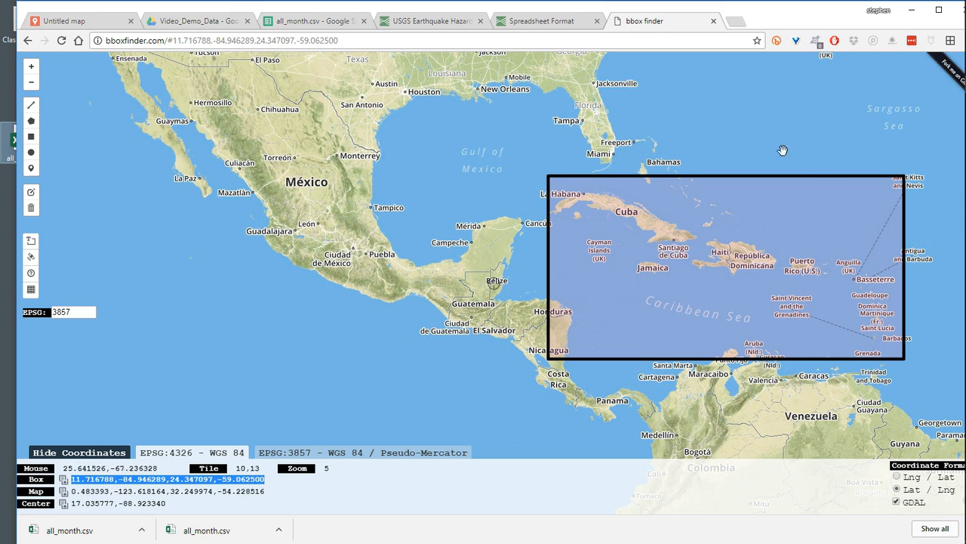
{"action": "left_click", "coordinate": [713, 22]}
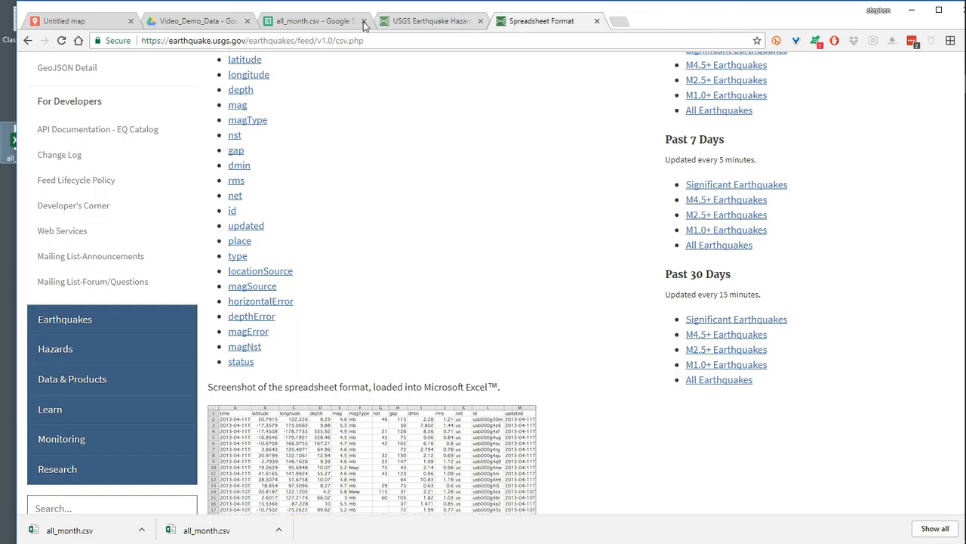
{"action": "left_click", "coordinate": [315, 21]}
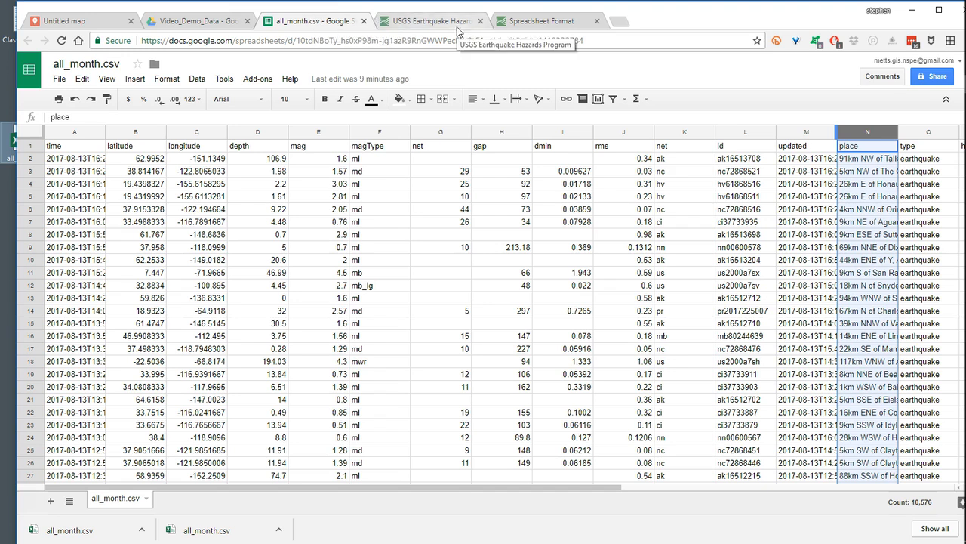
{"action": "left_click", "coordinate": [480, 22]}
{"action": "left_click", "coordinate": [480, 21]}
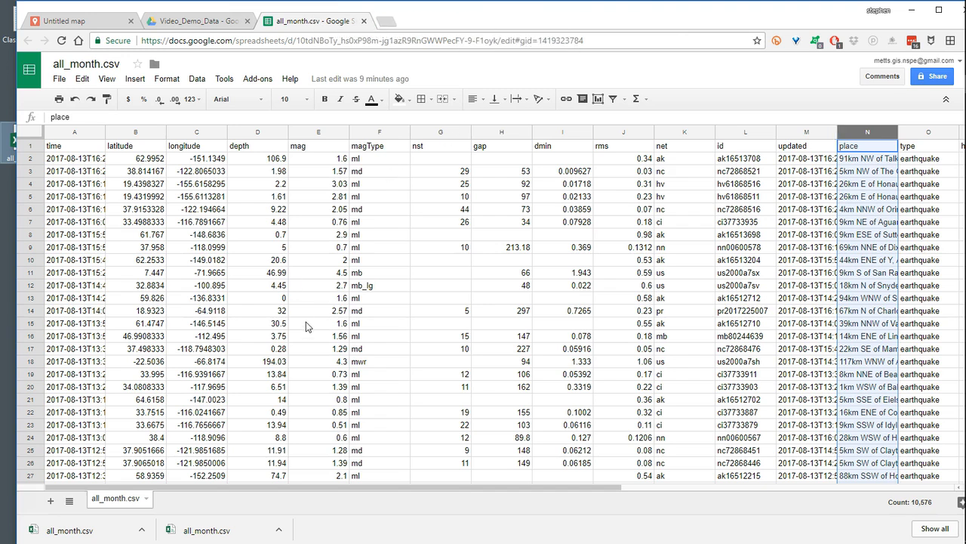
- Turn on a filter for the latitude column of the all_month.csv sheet
{"action": "scroll", "coordinate": [319, 389], "scroll_direction": "down", "scroll_amount": 4}
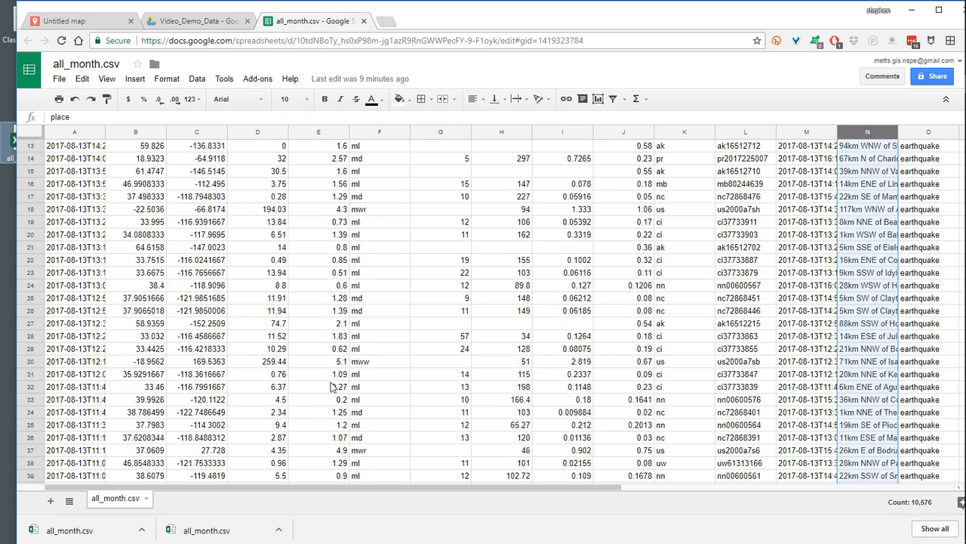
{"action": "scroll", "coordinate": [330, 386], "scroll_direction": "down", "scroll_amount": 20}
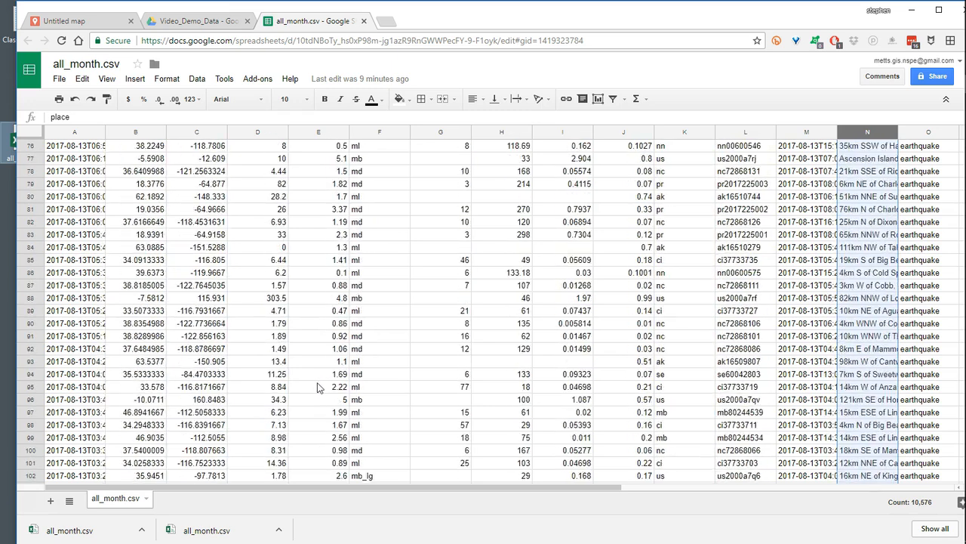
{"action": "scroll", "coordinate": [317, 386], "scroll_direction": "down", "scroll_amount": 3}
{"action": "scroll", "coordinate": [315, 353], "scroll_direction": "up", "scroll_amount": 20}
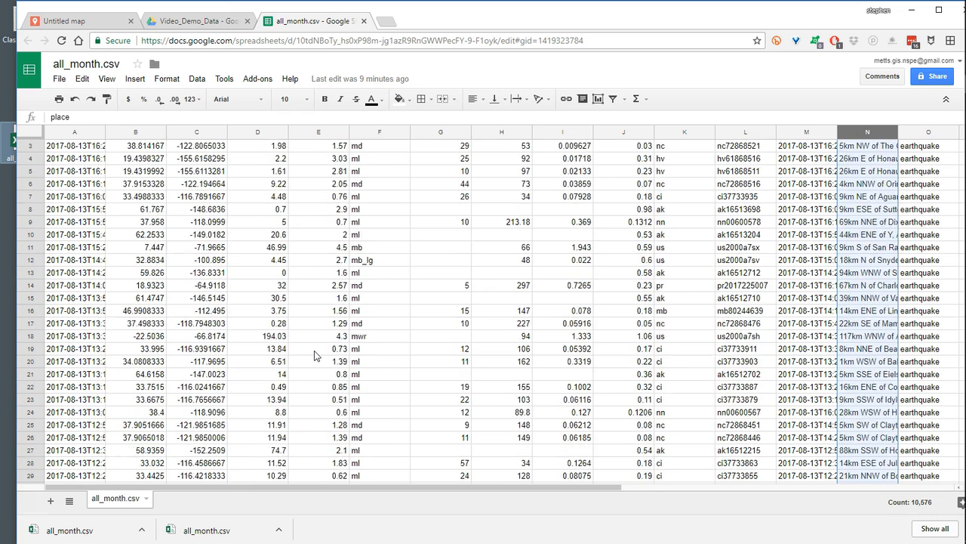
{"action": "scroll", "coordinate": [314, 350], "scroll_direction": "up", "scroll_amount": 1}
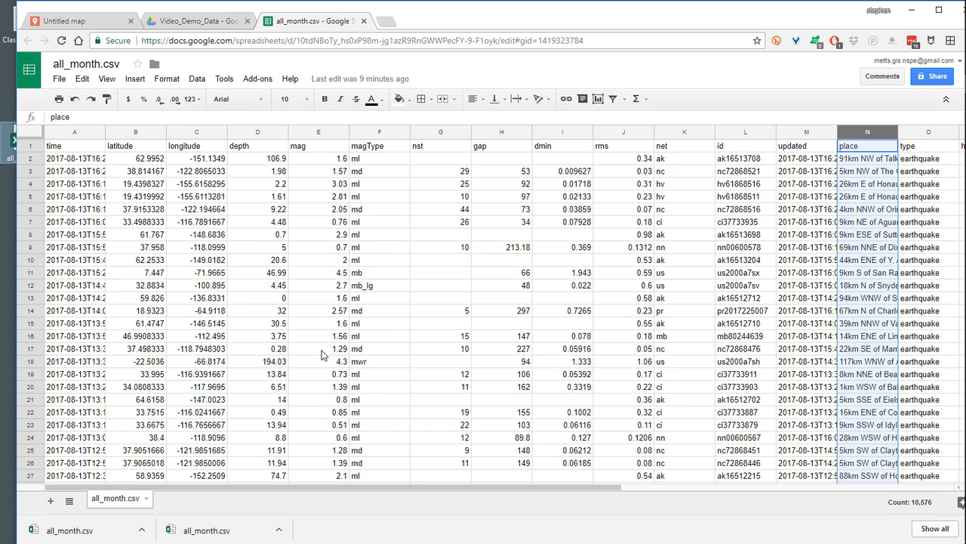
{"action": "left_click", "coordinate": [126, 133]}
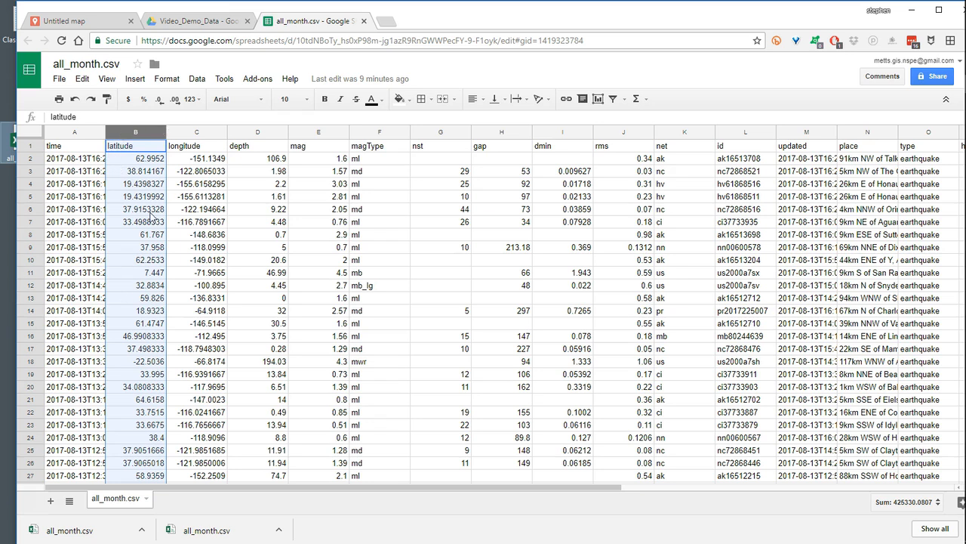
{"action": "left_click_drag", "start_coordinate": [438, 23], "coordinate": [411, 104]}
{"action": "left_click_drag", "start_coordinate": [527, 58], "coordinate": [266, 21]}
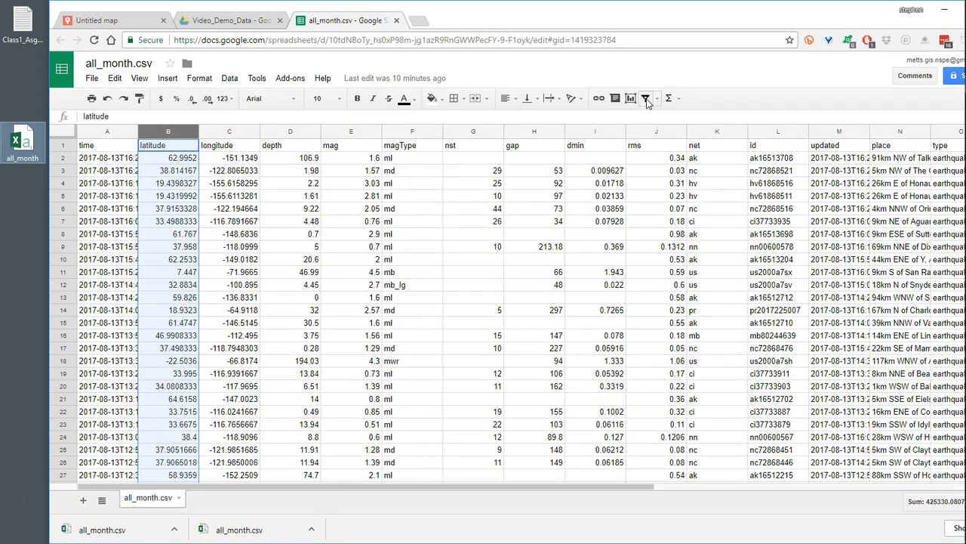
{"action": "left_click", "coordinate": [647, 101]}
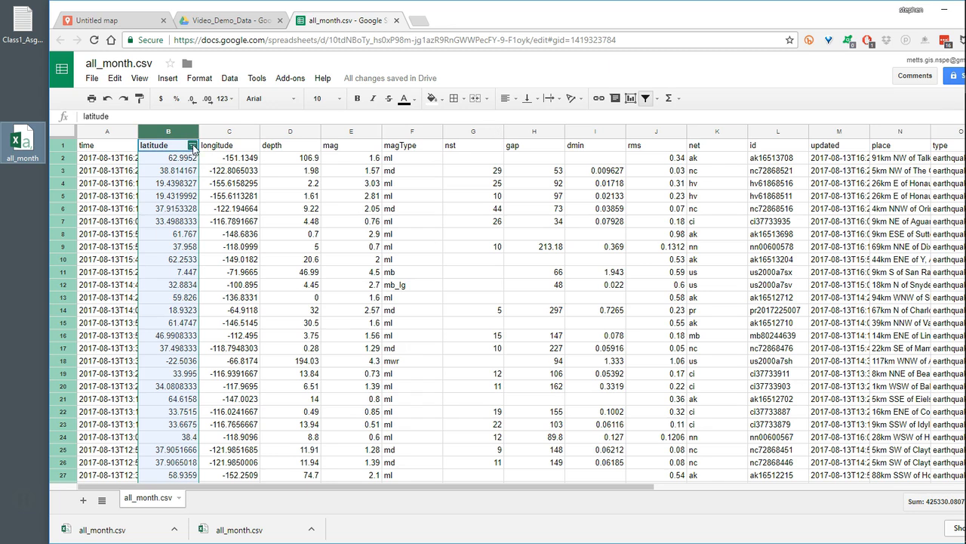
- Filter the latitude column by condition to values between 11.71 and 24.34
{"action": "left_click", "coordinate": [193, 146]}
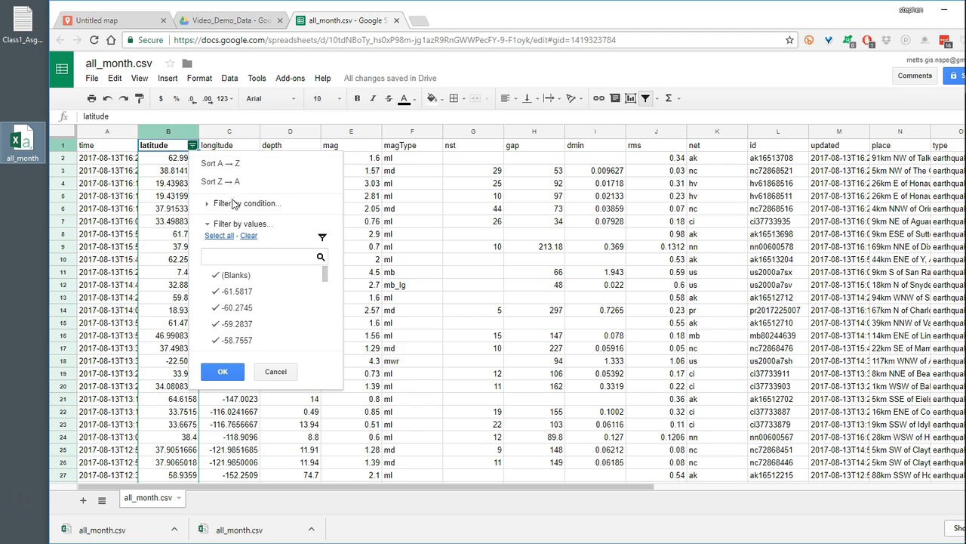
{"action": "left_click", "coordinate": [245, 205]}
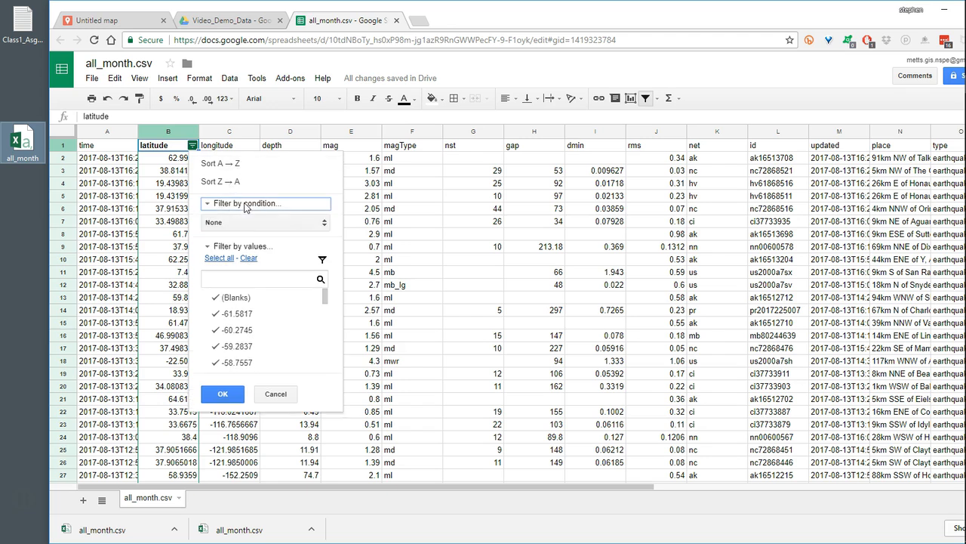
{"action": "left_click", "coordinate": [252, 228]}
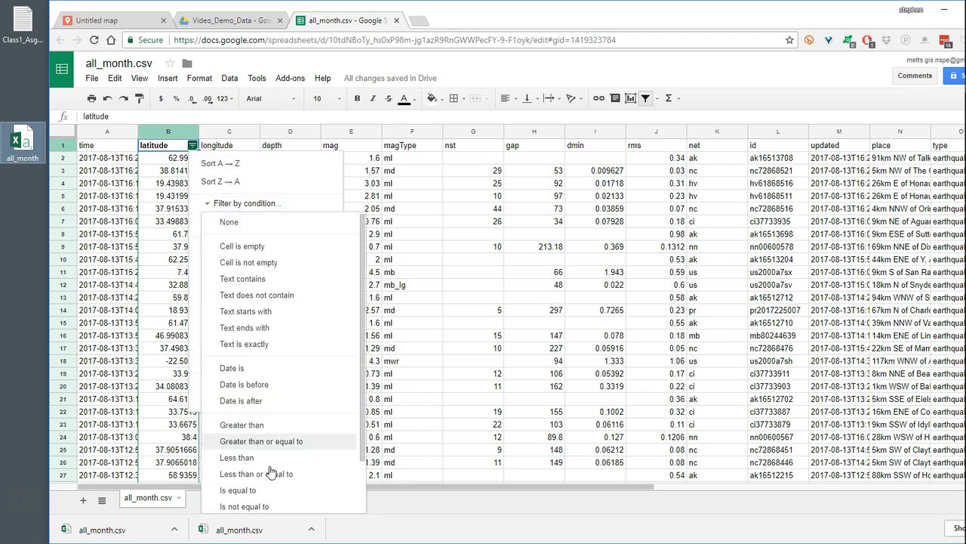
{"action": "scroll", "coordinate": [264, 459], "scroll_direction": "down", "scroll_amount": 1}
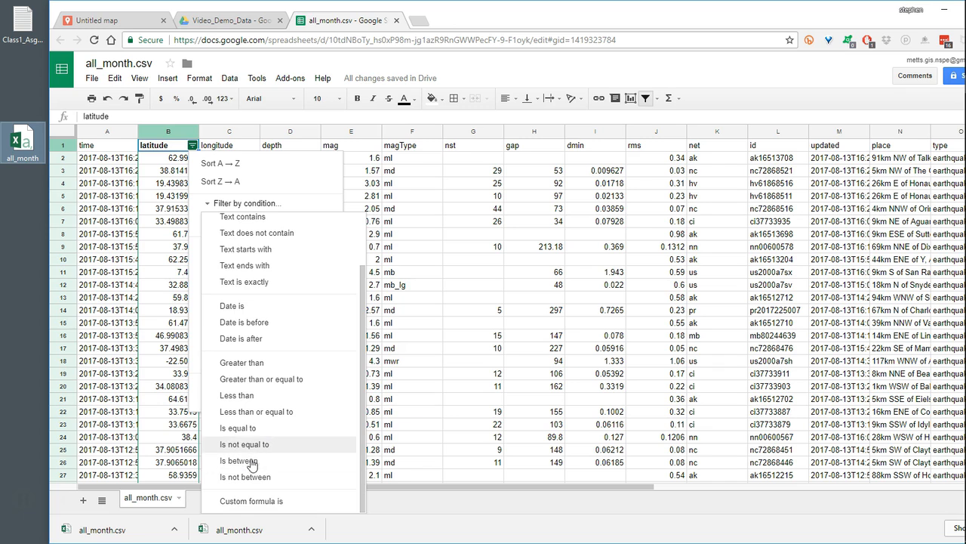
{"action": "left_click", "coordinate": [239, 460]}
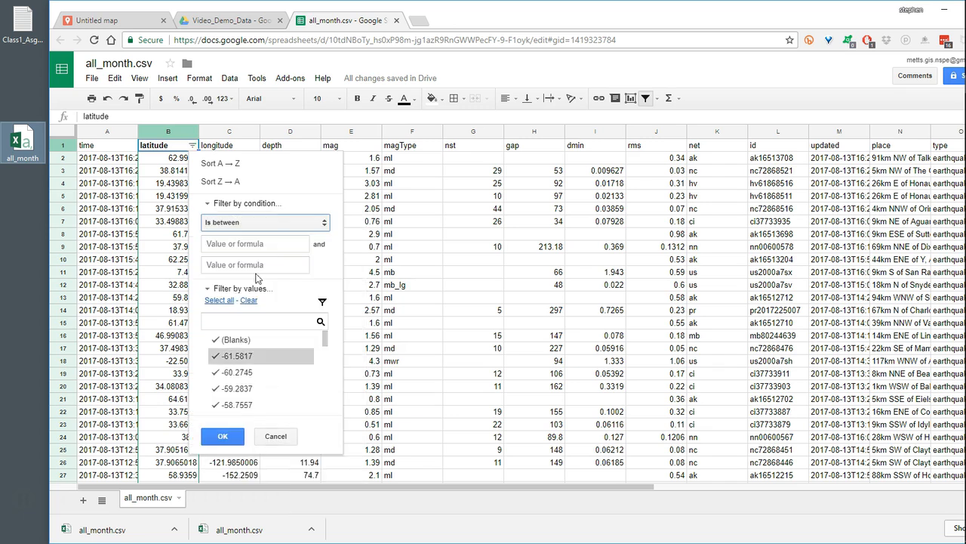
{"action": "left_click_drag", "start_coordinate": [483, 19], "coordinate": [622, 24]}
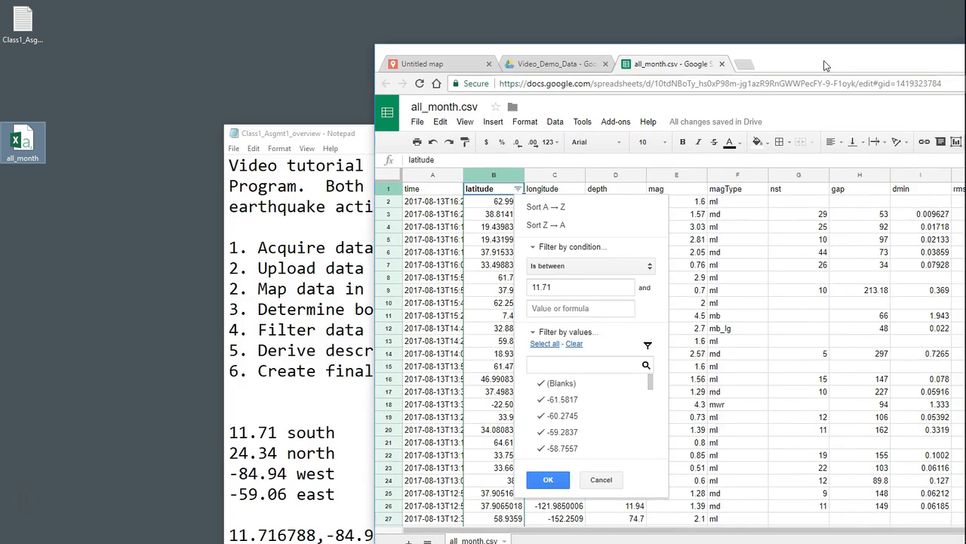
{"action": "left_click_drag", "start_coordinate": [826, 65], "coordinate": [502, 23]}
{"action": "left_click", "coordinate": [249, 264]}
{"action": "type", "text": "24.34"}
{"action": "left_click", "coordinate": [224, 438]}
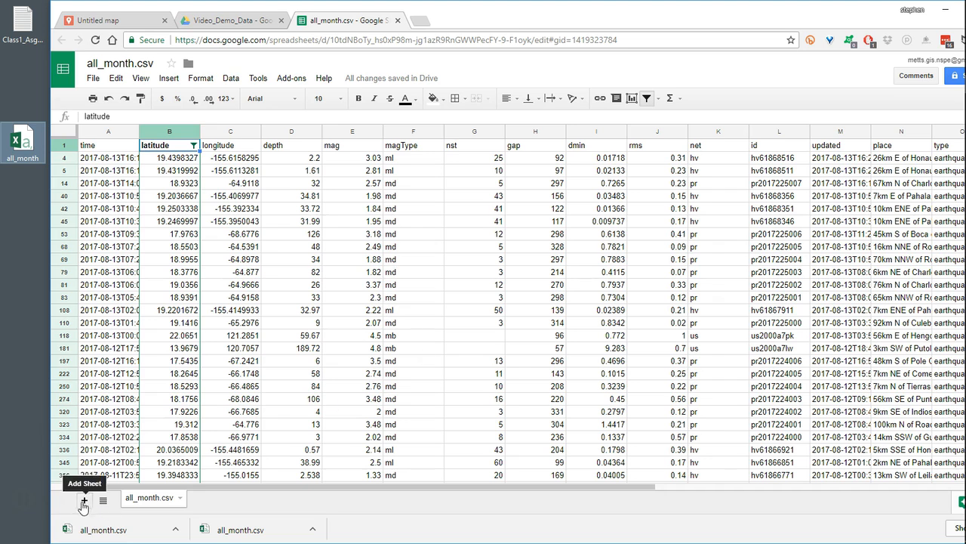
- Add a new sheet to the spreadsheet and rename it "latitude"
{"action": "left_click", "coordinate": [85, 501]}
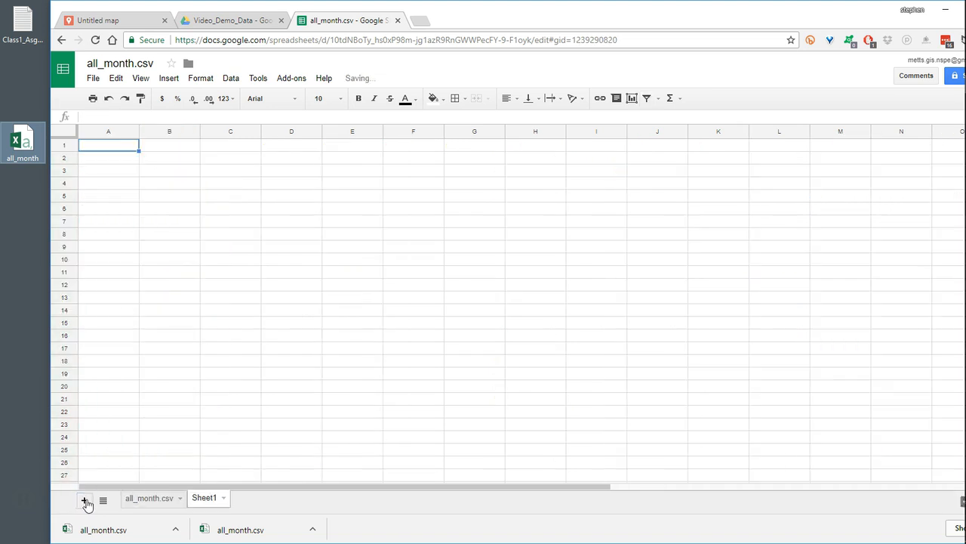
{"action": "left_click", "coordinate": [222, 499]}
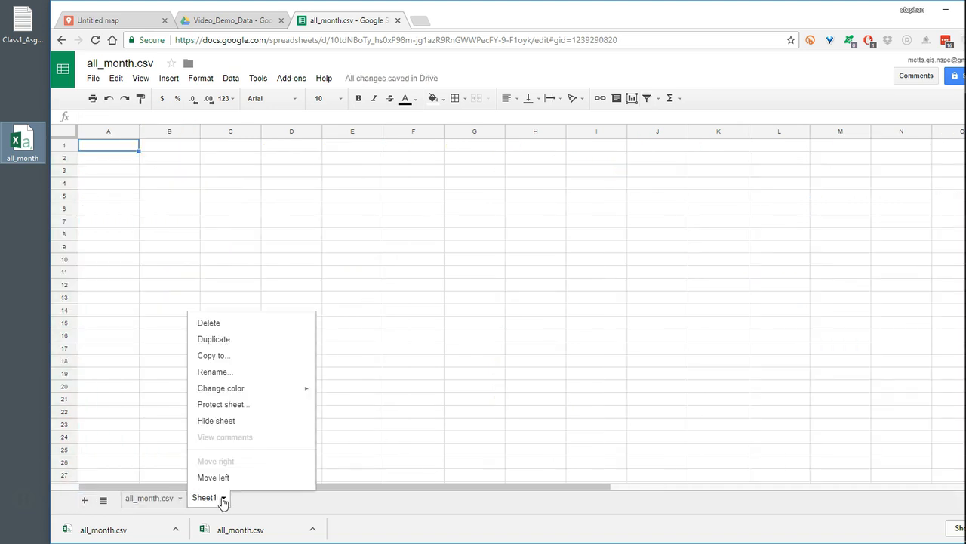
{"action": "left_click", "coordinate": [218, 372]}
{"action": "type", "text": "latitude"}
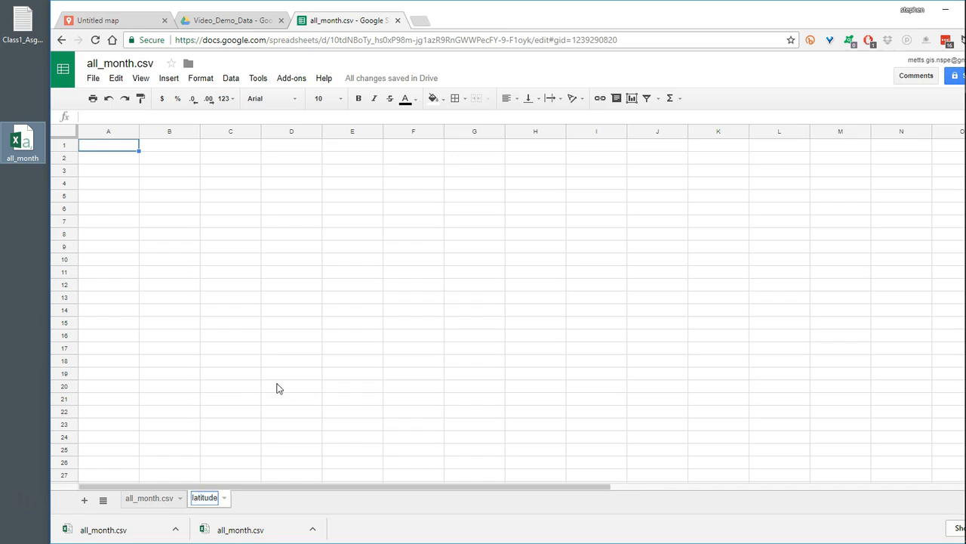
{"action": "left_click", "coordinate": [283, 502]}
- Copy all the filtered data from the all_month.csv sheet and paste it into the latitude sheet starting at A1
{"action": "left_click", "coordinate": [149, 498]}
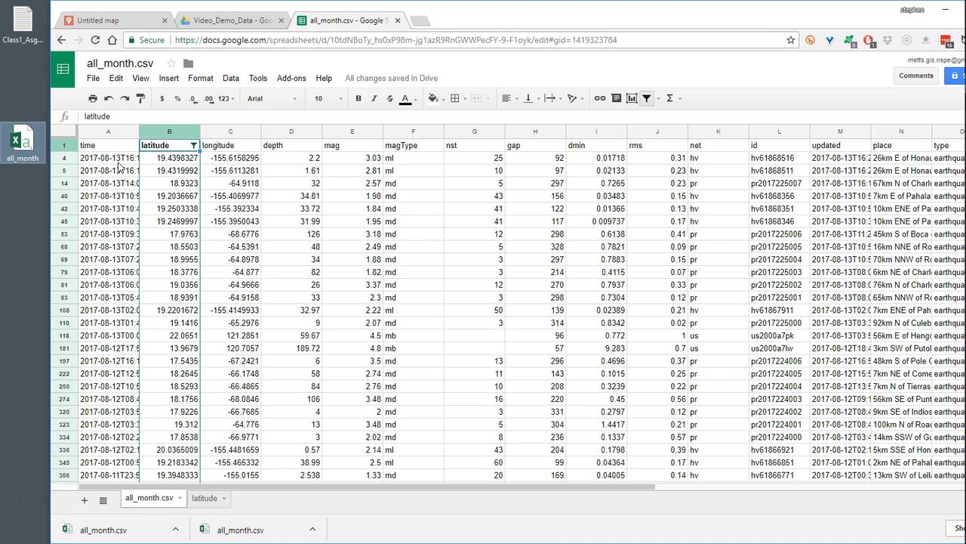
{"action": "left_click", "coordinate": [117, 79]}
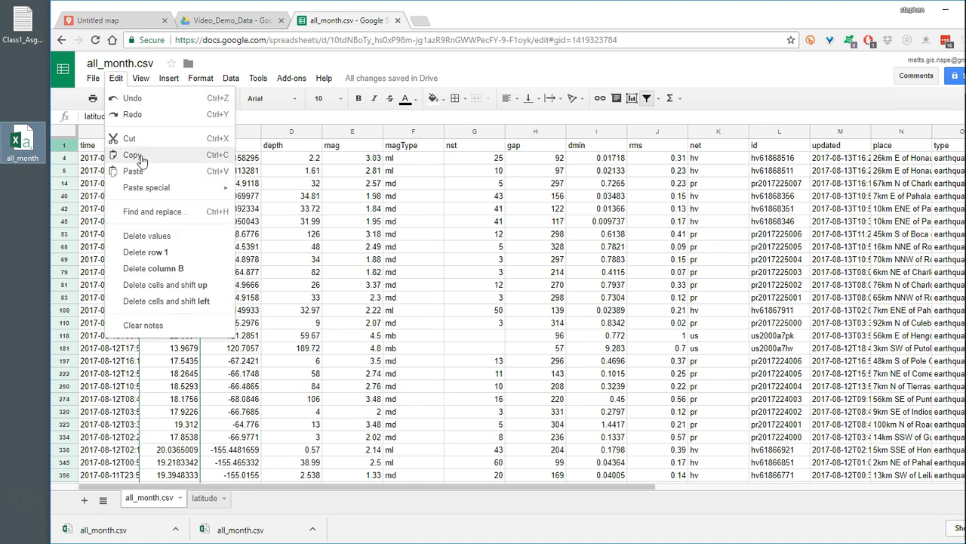
{"action": "left_click", "coordinate": [62, 132]}
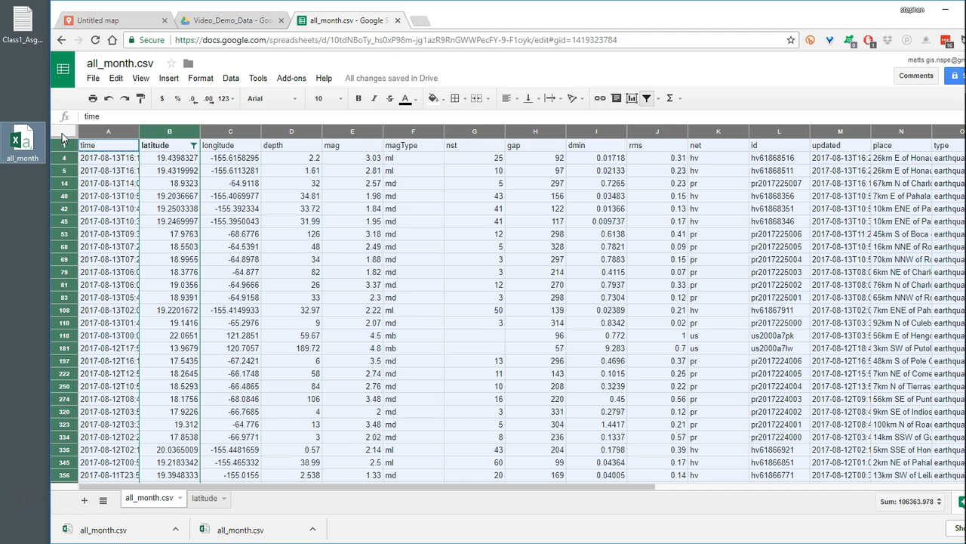
{"action": "left_click", "coordinate": [115, 77]}
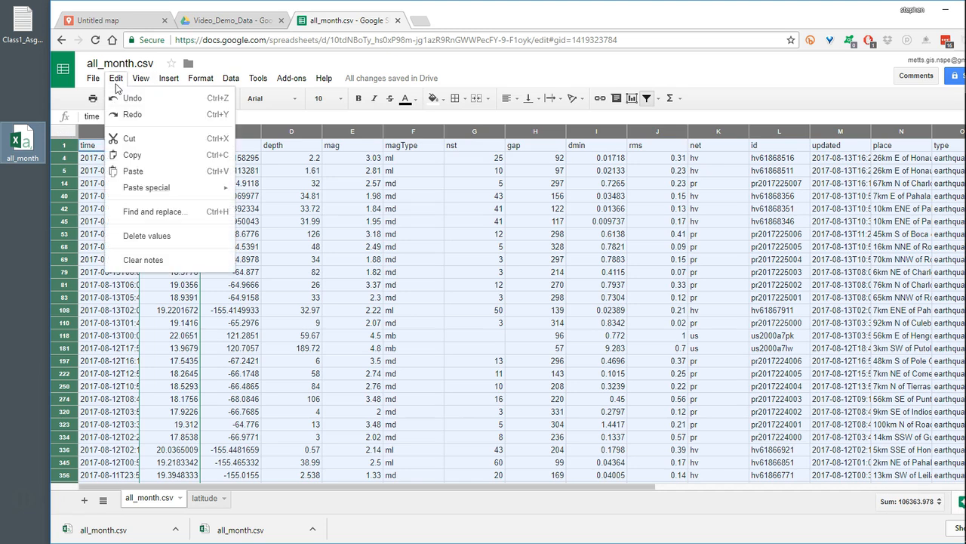
{"action": "left_click", "coordinate": [133, 155]}
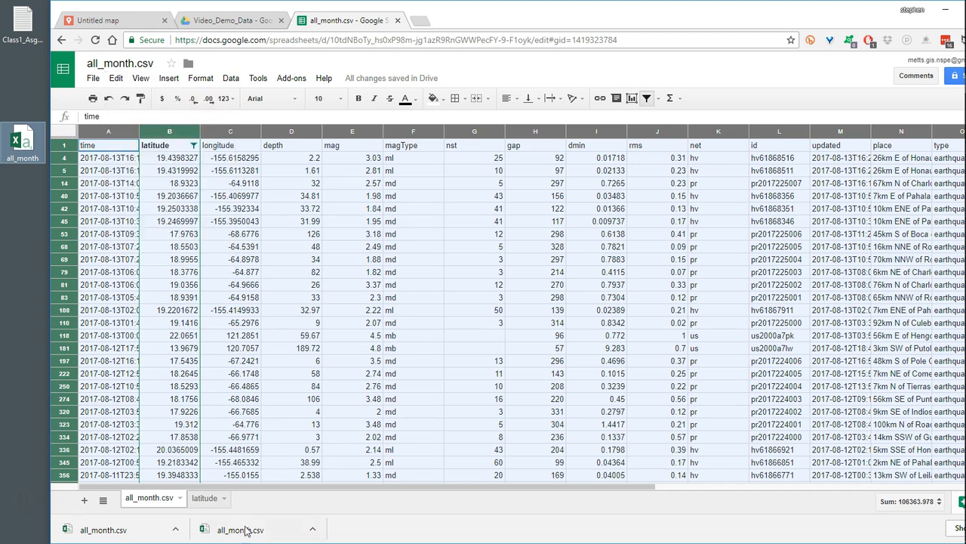
{"action": "left_click", "coordinate": [204, 499]}
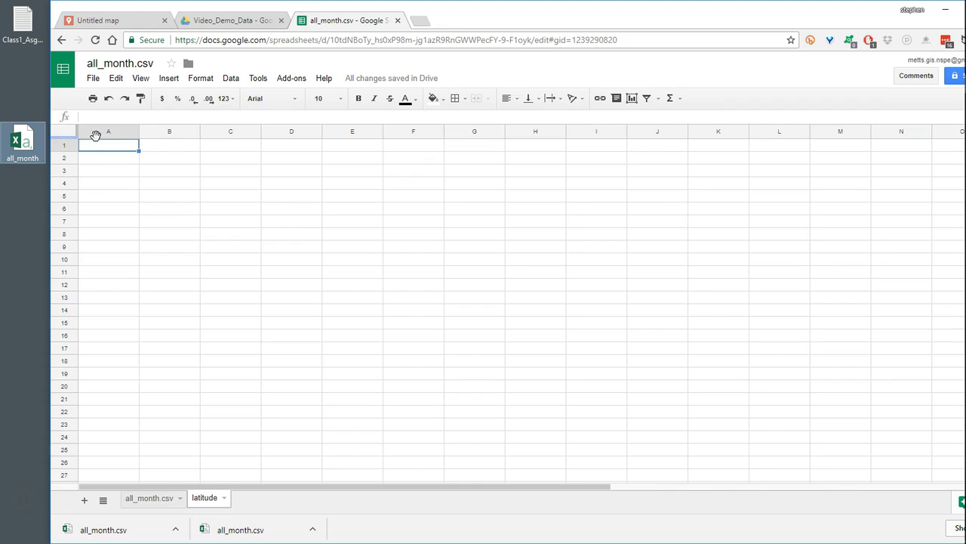
{"action": "left_click", "coordinate": [116, 79]}
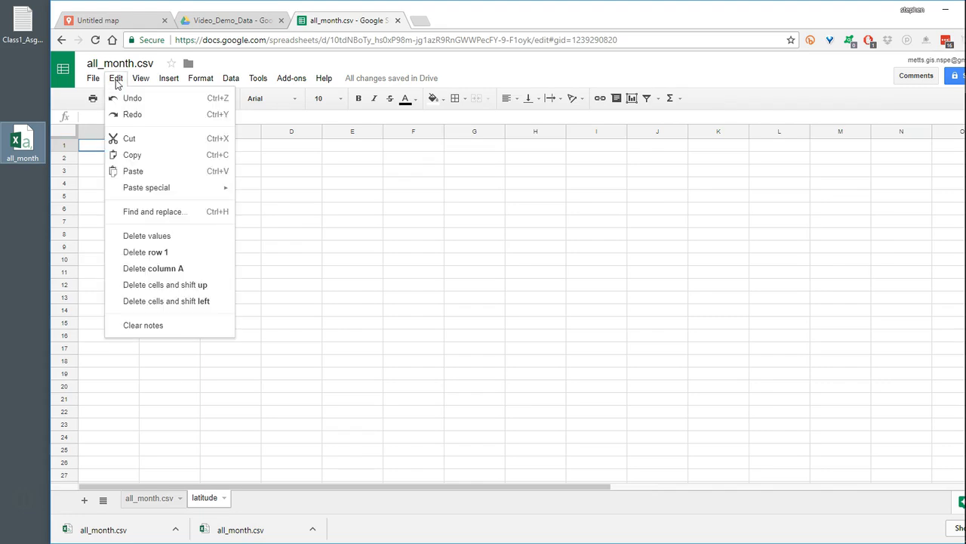
{"action": "left_click", "coordinate": [140, 171]}
- Examine the pasted rows in the latitude sheet down to the last record, and return to the header row
{"action": "scroll", "coordinate": [396, 278], "scroll_direction": "down", "scroll_amount": 20}
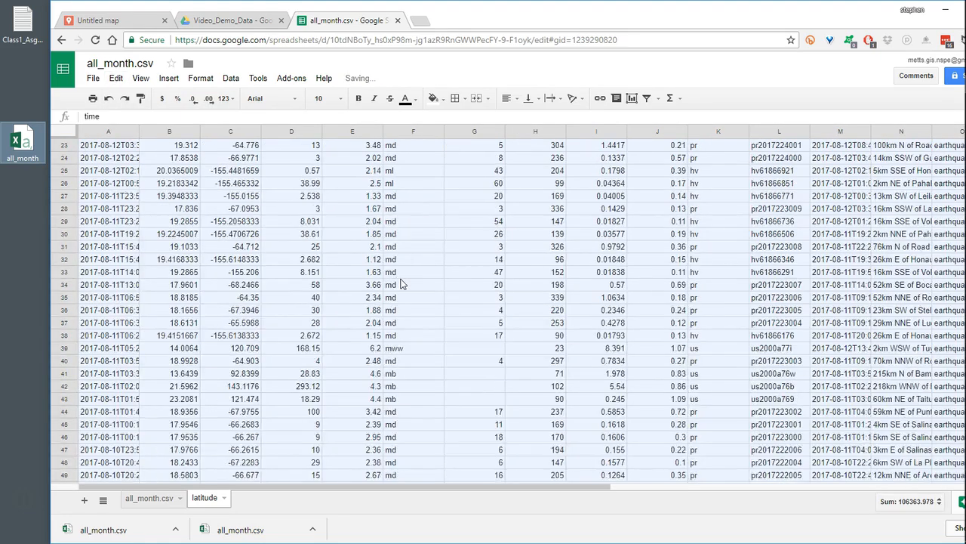
{"action": "scroll", "coordinate": [419, 279], "scroll_direction": "down", "scroll_amount": 20}
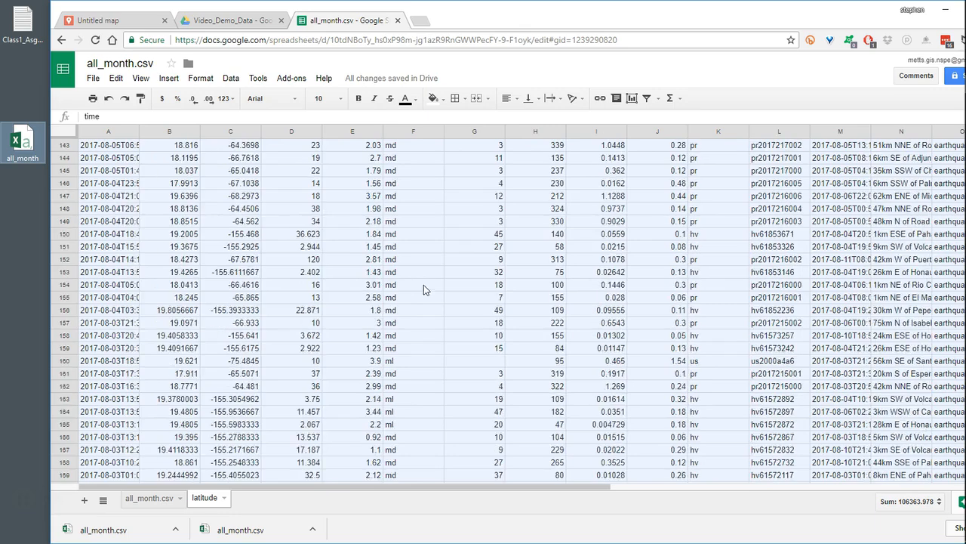
{"action": "scroll", "coordinate": [432, 293], "scroll_direction": "down", "scroll_amount": 20}
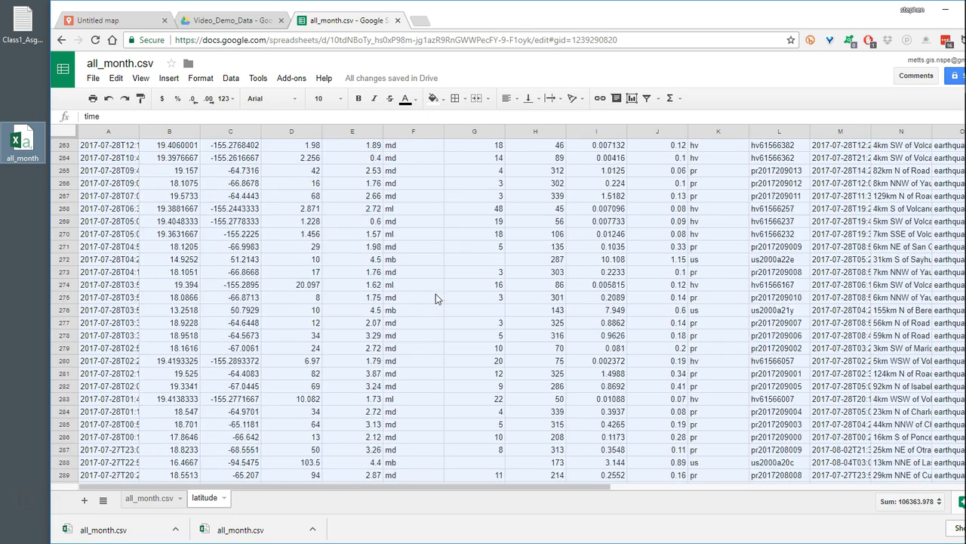
{"action": "scroll", "coordinate": [436, 307], "scroll_direction": "down", "scroll_amount": 19}
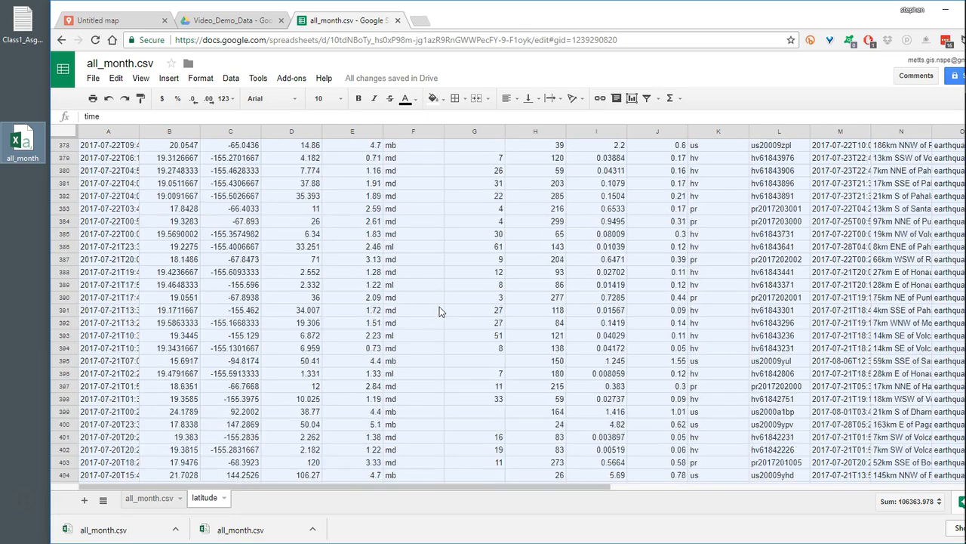
{"action": "left_click_drag", "start_coordinate": [690, 22], "coordinate": [618, 25]}
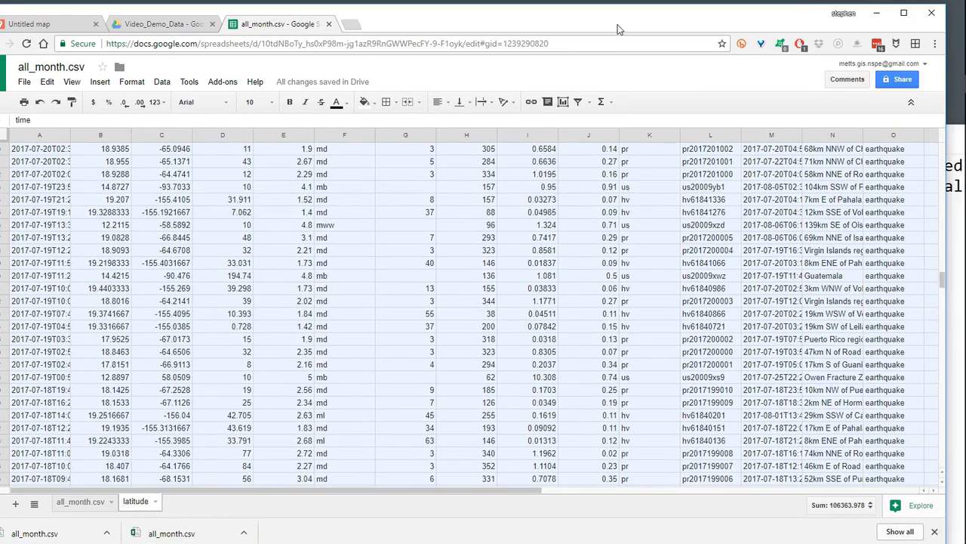
{"action": "left_click_drag", "start_coordinate": [942, 283], "coordinate": [940, 326]}
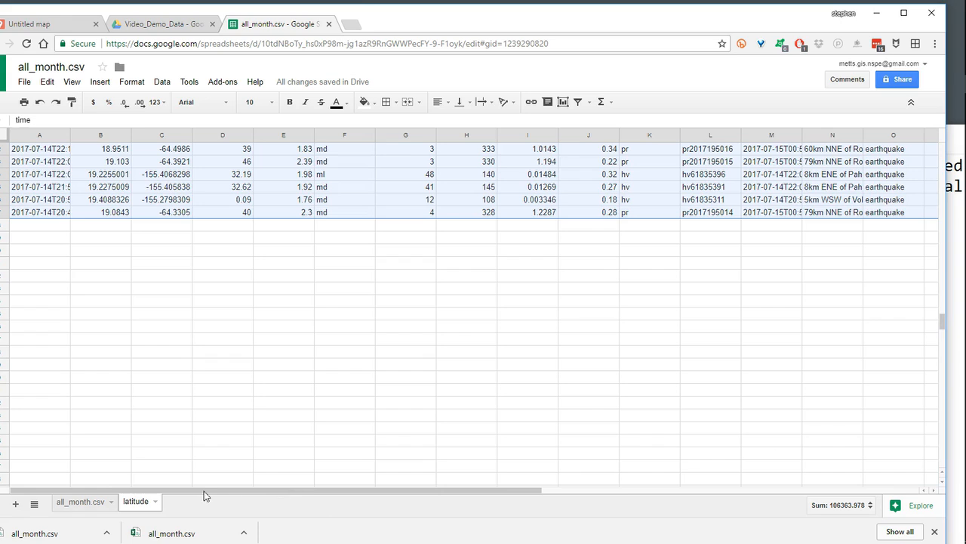
{"action": "left_click_drag", "start_coordinate": [395, 20], "coordinate": [438, 31]}
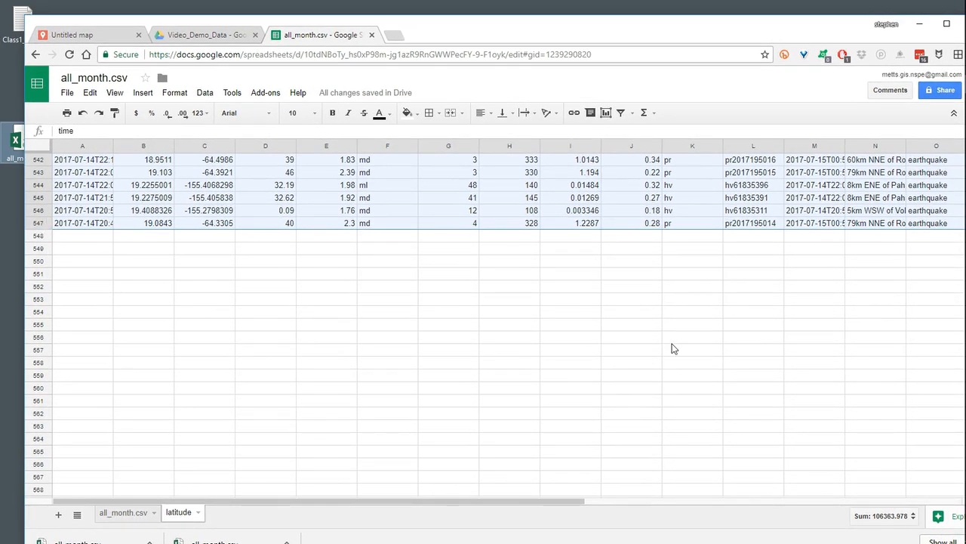
{"action": "left_click_drag", "start_coordinate": [854, 25], "coordinate": [794, 27]}
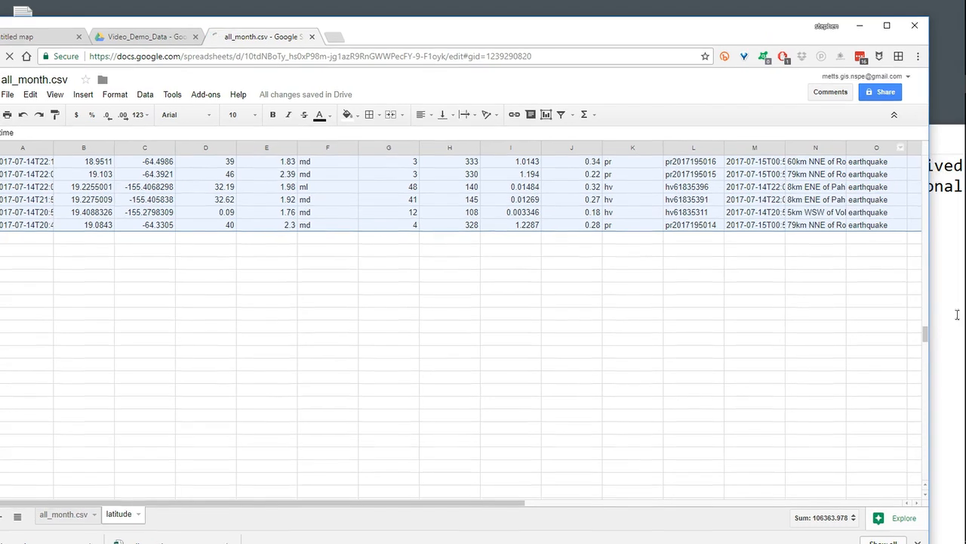
{"action": "left_click_drag", "start_coordinate": [926, 340], "coordinate": [927, 154]}
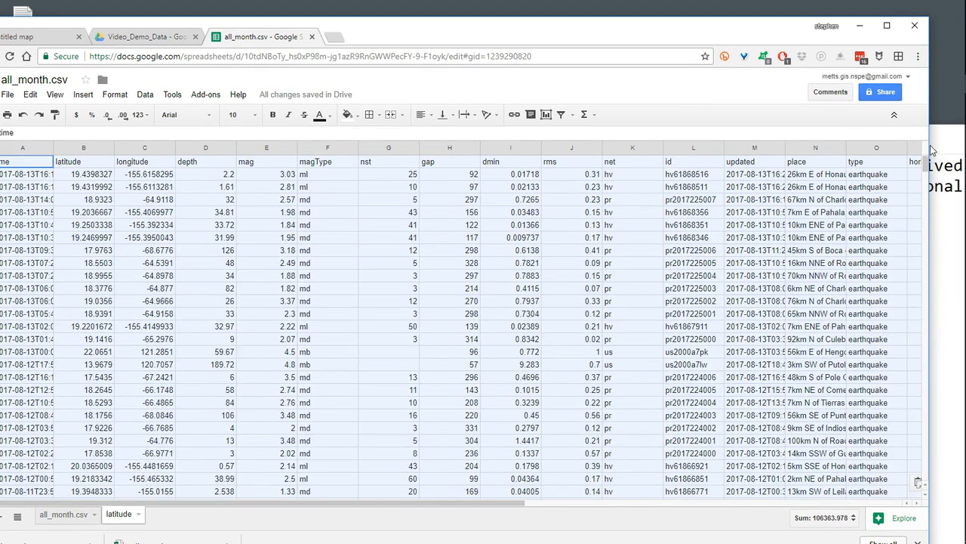
- Check the west and east limits in the Notepad notes and bring the spreadsheet back to the front
{"action": "left_click_drag", "start_coordinate": [655, 32], "coordinate": [708, 17]}
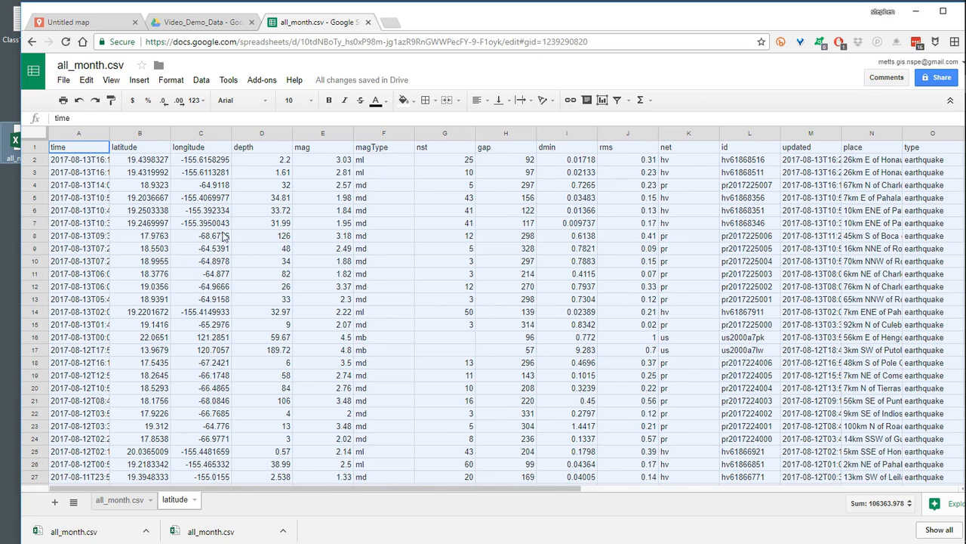
{"action": "mouse_move", "coordinate": [455, 21]}
{"action": "left_mouse_down"}
{"action": "mouse_move", "coordinate": [624, 52]}
{"action": "mouse_move", "coordinate": [468, 11]}
{"action": "left_mouse_up"}
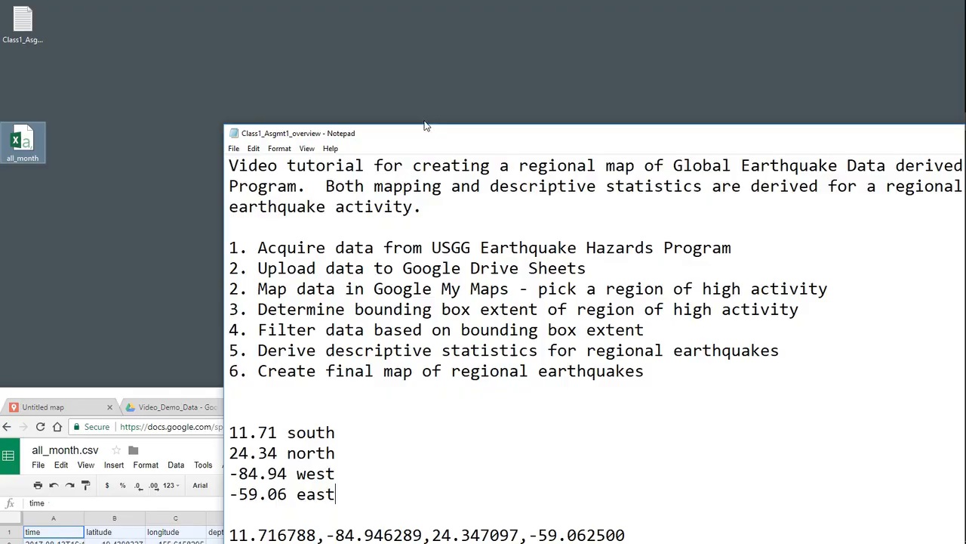
{"action": "left_click_drag", "start_coordinate": [425, 126], "coordinate": [256, 15]}
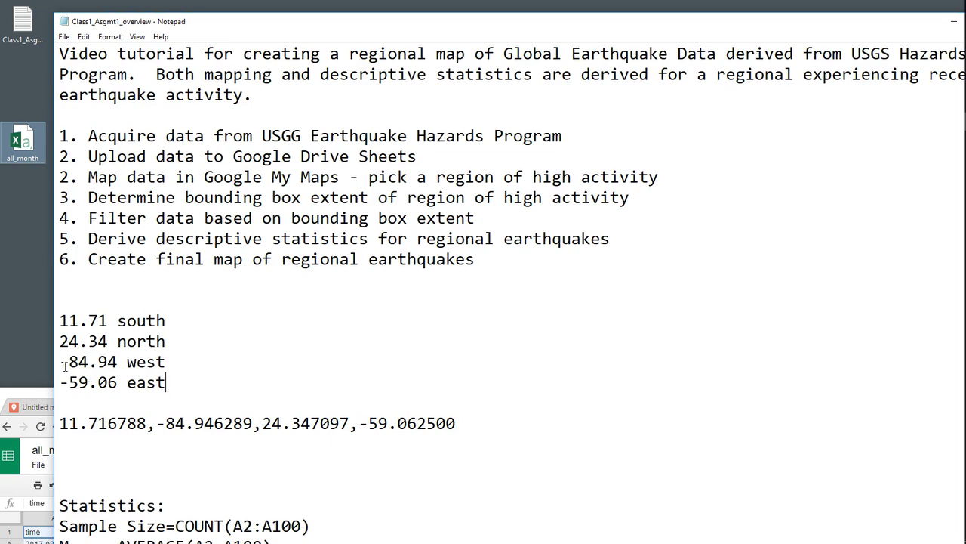
{"action": "left_click_drag", "start_coordinate": [40, 397], "coordinate": [65, 26]}
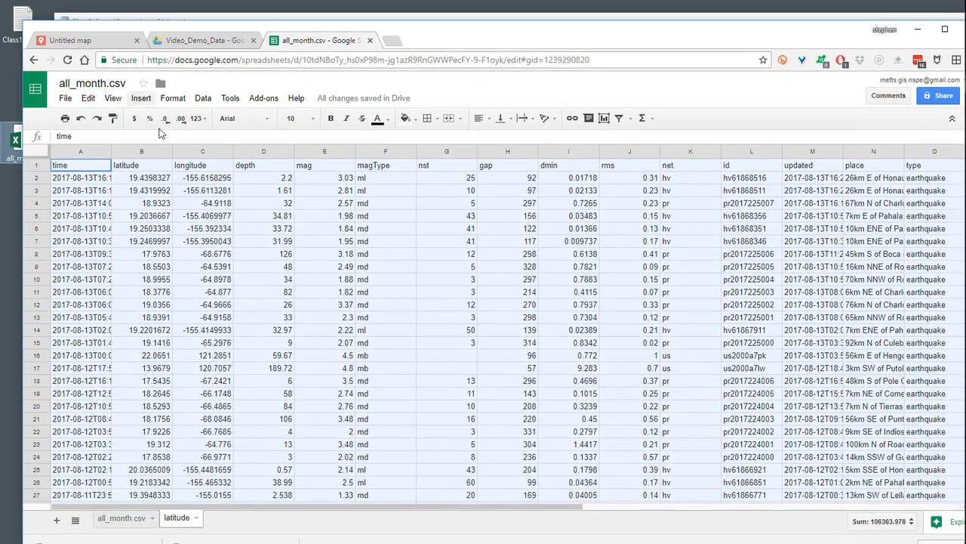
- Turn on a filter for the longitude column of the latitude sheet and set its condition to Is between
{"action": "left_click", "coordinate": [208, 151]}
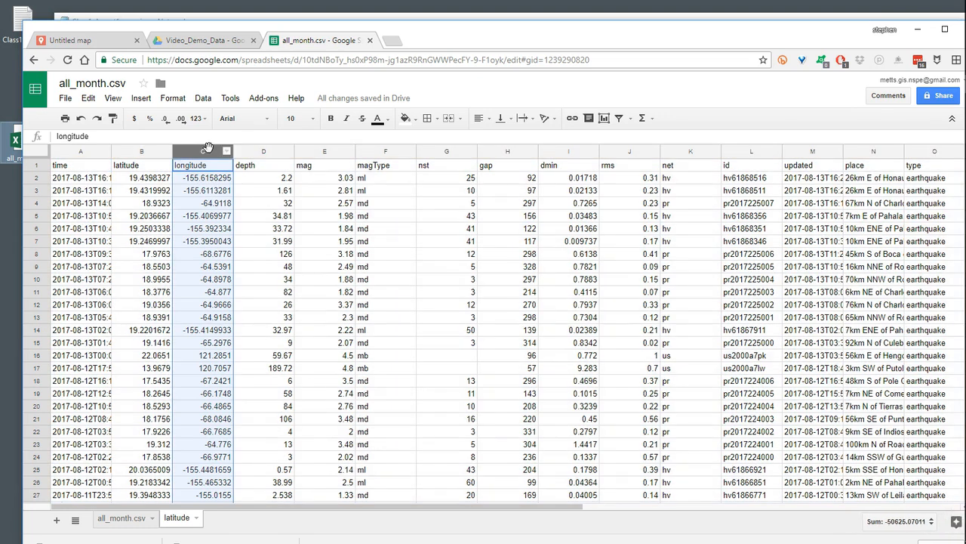
{"action": "left_click", "coordinate": [621, 120]}
{"action": "left_click", "coordinate": [227, 165]}
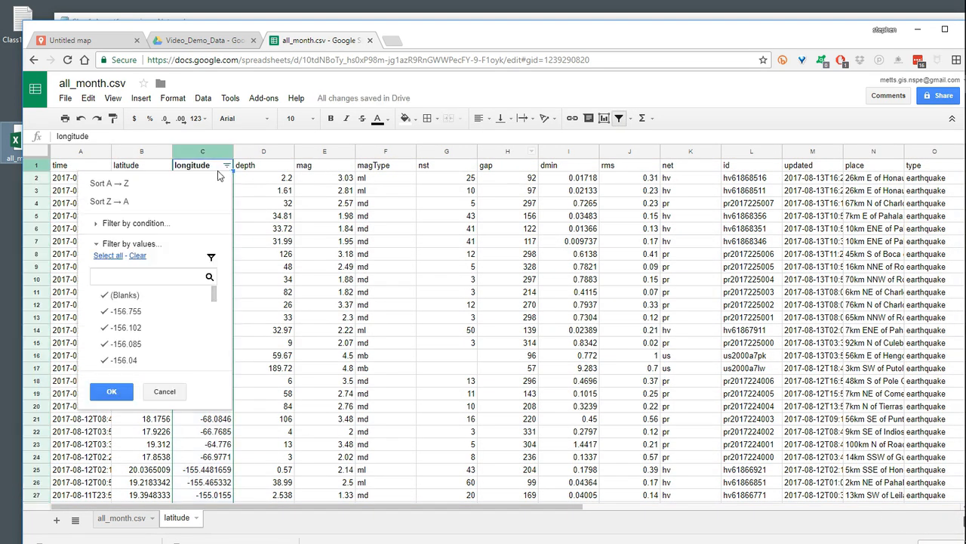
{"action": "left_click", "coordinate": [145, 223]}
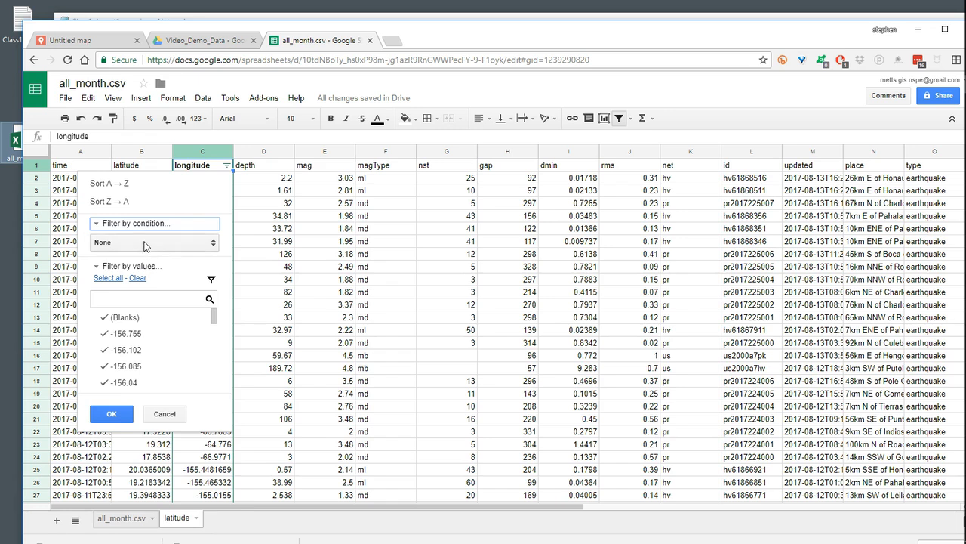
{"action": "left_click", "coordinate": [145, 244]}
{"action": "scroll", "coordinate": [143, 477], "scroll_direction": "down", "scroll_amount": 1}
{"action": "scroll", "coordinate": [144, 480], "scroll_direction": "down", "scroll_amount": 2}
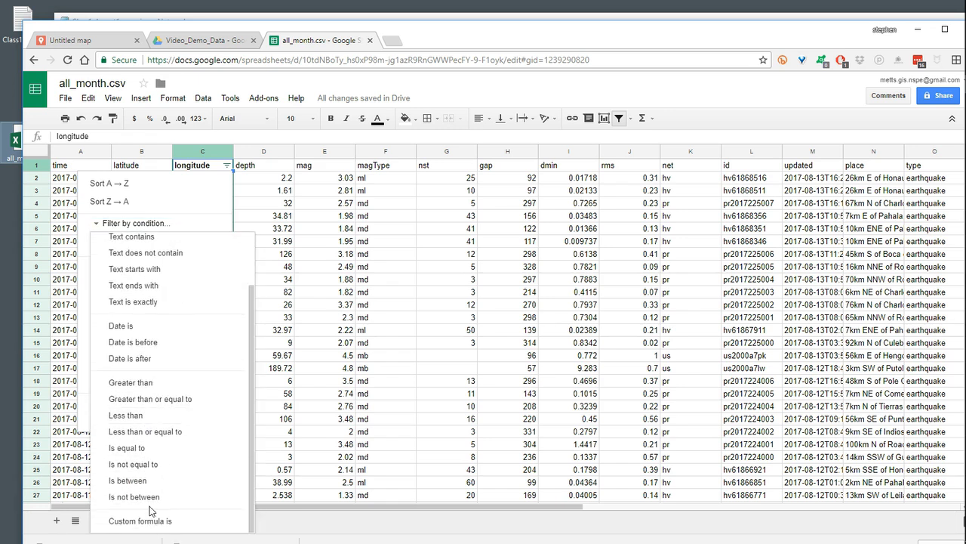
{"action": "left_click", "coordinate": [127, 481]}
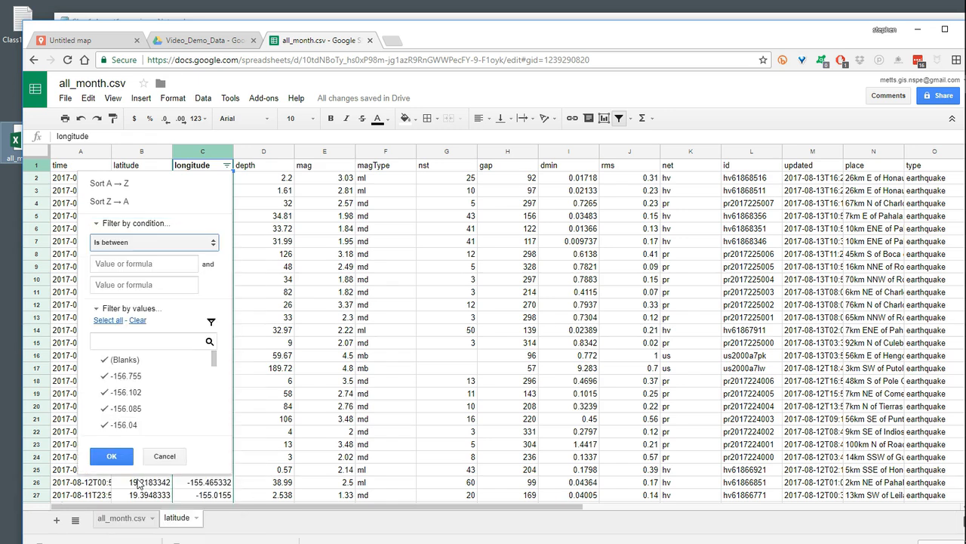
- Enter the west and east limits from the Notepad notes (-84.94 and -59.06) as the longitude range and apply the filter
{"action": "left_click", "coordinate": [142, 264]}
{"action": "left_click_drag", "start_coordinate": [447, 43], "coordinate": [467, 73]}
{"action": "left_click", "coordinate": [185, 298]}
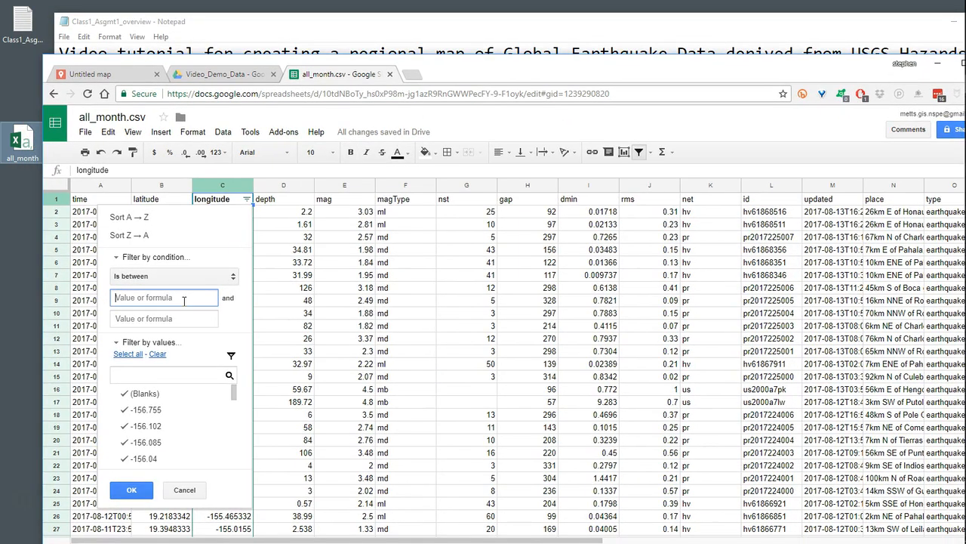
{"action": "type", "text": "-59.06"}
{"action": "left_click", "coordinate": [161, 323]}
{"action": "left_click_drag", "start_coordinate": [550, 74], "coordinate": [583, 64]}
{"action": "left_click_drag", "start_coordinate": [583, 64], "coordinate": [573, 26]}
{"action": "type", "text": "-84.98"}
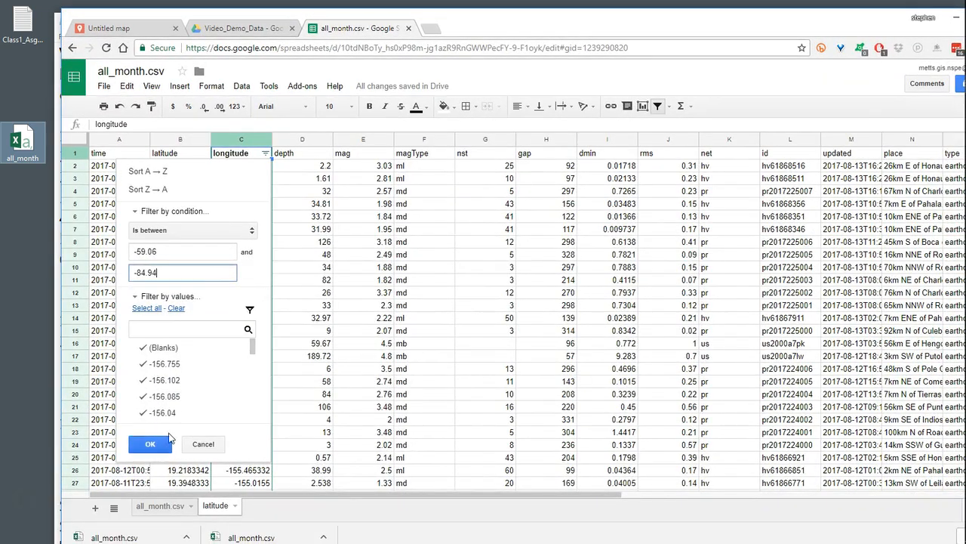
{"action": "left_click", "coordinate": [155, 443]}
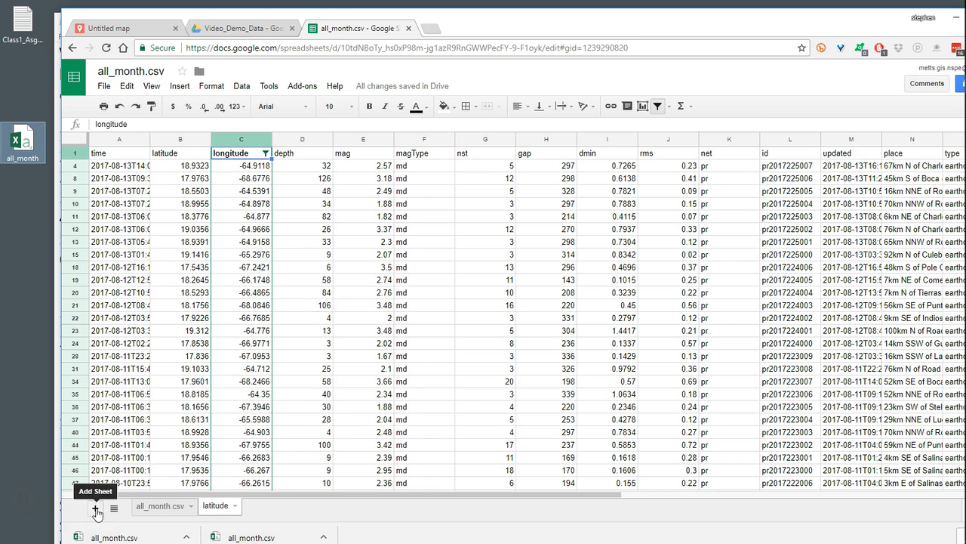
- Add a new sheet to the spreadsheet and rename it "lat_long"
{"action": "left_click", "coordinate": [96, 512]}
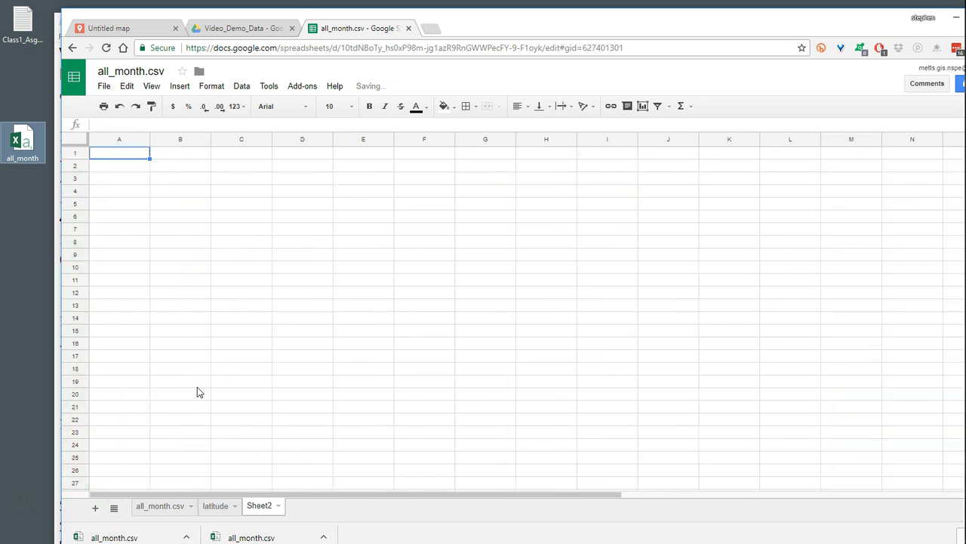
{"action": "left_click", "coordinate": [277, 509]}
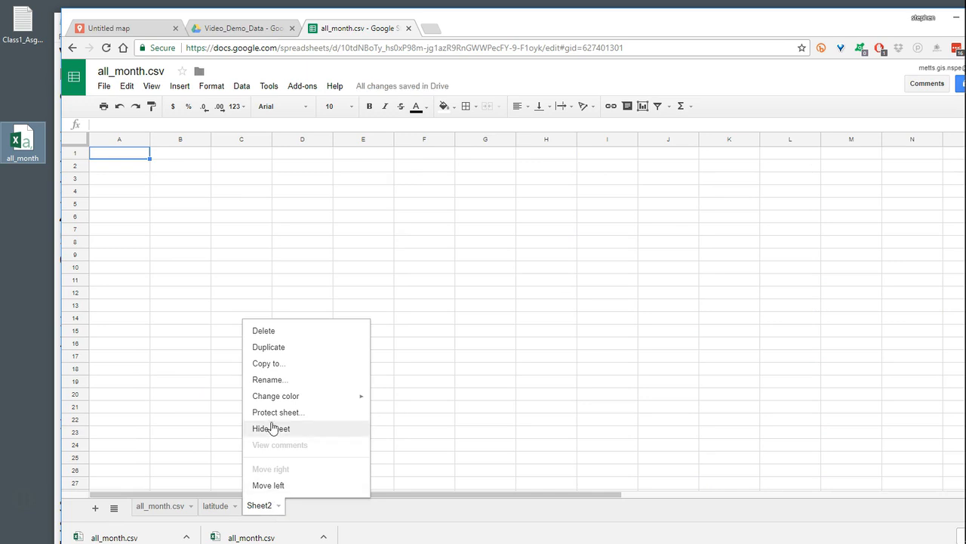
{"action": "left_click", "coordinate": [275, 381]}
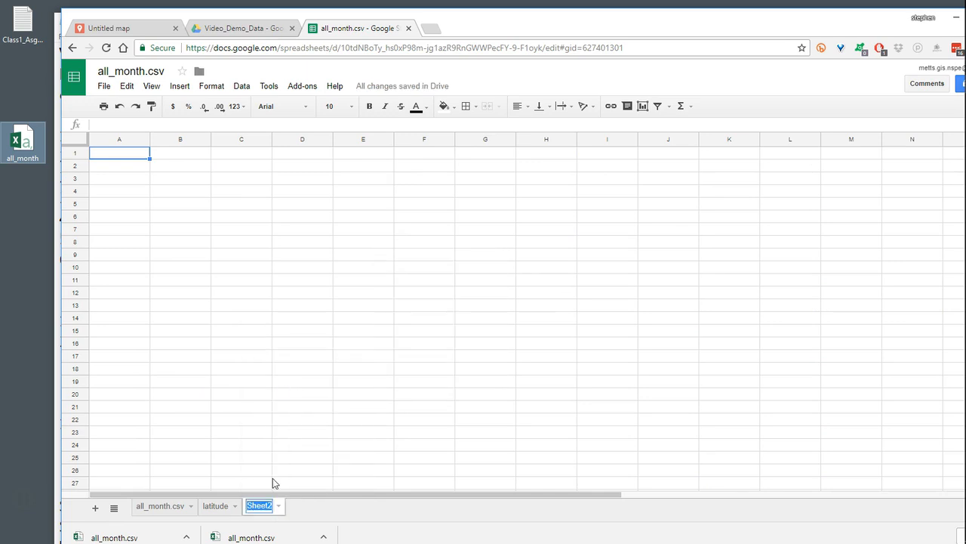
{"action": "type", "text": "lat_long"}
- Copy all the filtered data from the latitude sheet, paste it into the lat_long sheet at A1, and check down to the last record
{"action": "left_click", "coordinate": [217, 509]}
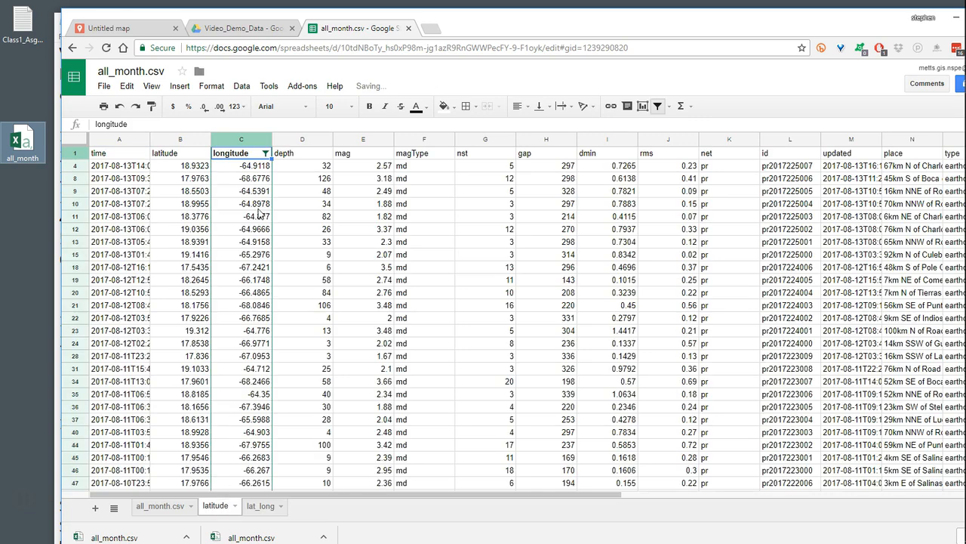
{"action": "left_click", "coordinate": [75, 143]}
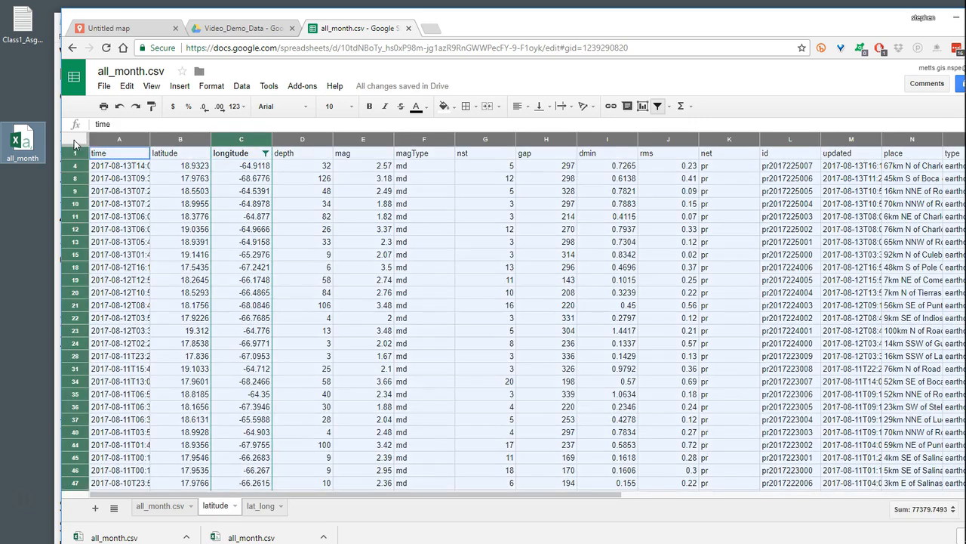
{"action": "left_click", "coordinate": [127, 86]}
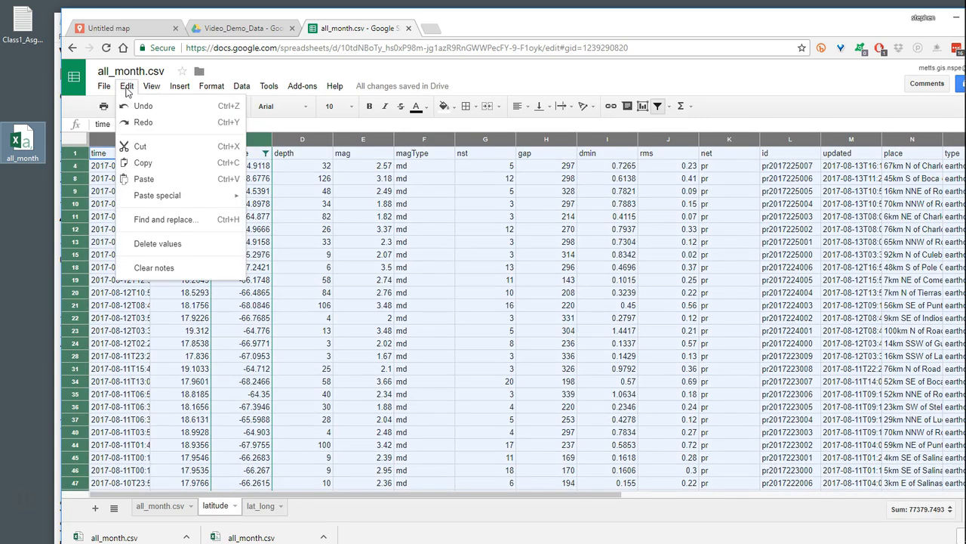
{"action": "left_click", "coordinate": [147, 164]}
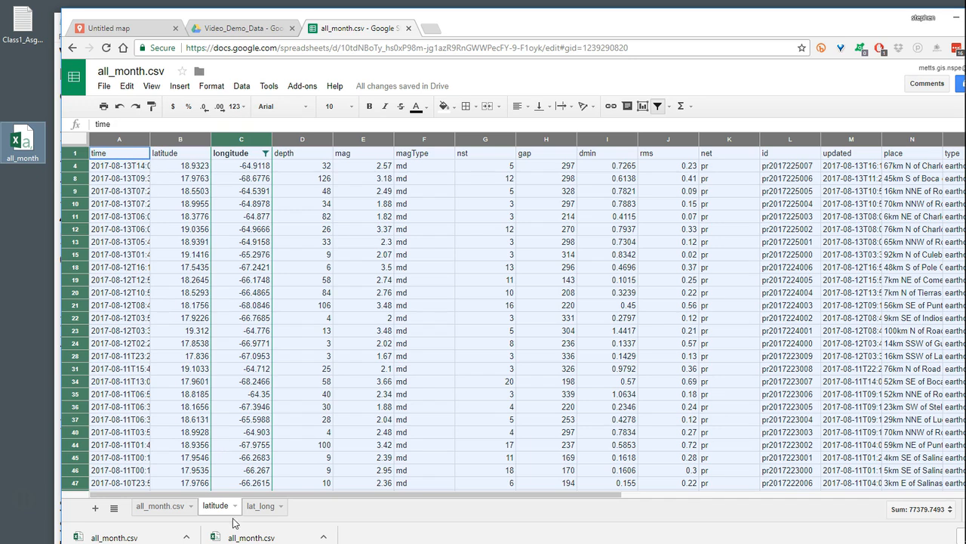
{"action": "left_click", "coordinate": [260, 510]}
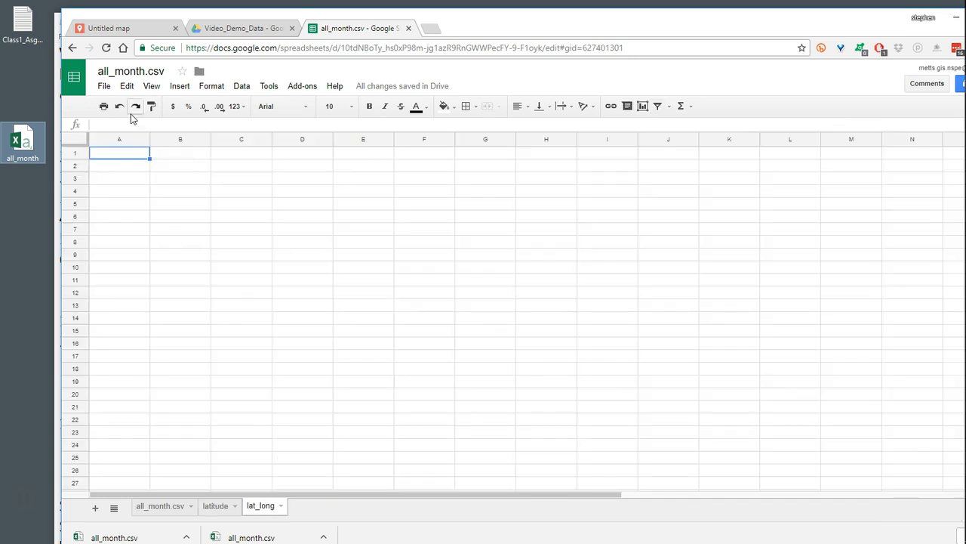
{"action": "left_click", "coordinate": [127, 86]}
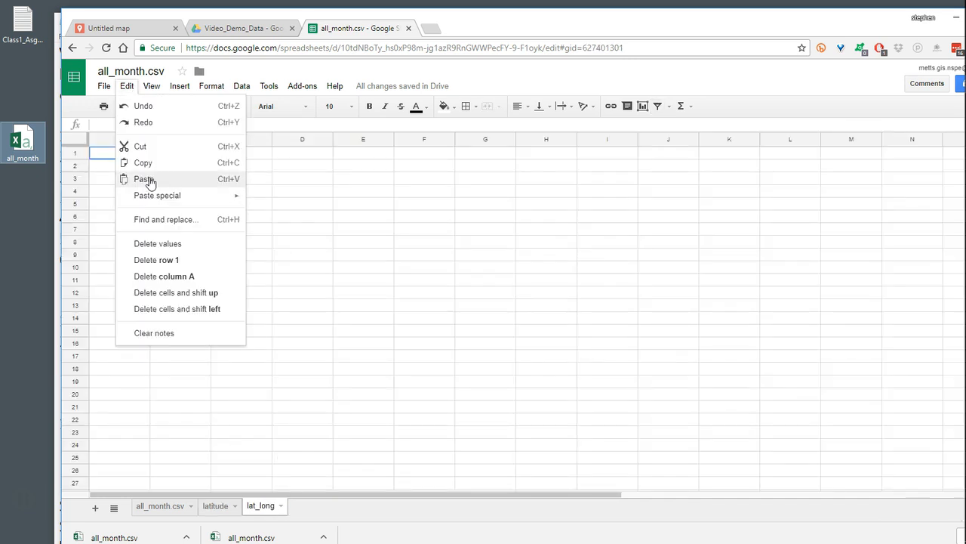
{"action": "left_click", "coordinate": [144, 179]}
{"action": "scroll", "coordinate": [220, 296], "scroll_direction": "down", "scroll_amount": 9}
{"action": "scroll", "coordinate": [225, 299], "scroll_direction": "down", "scroll_amount": 20}
{"action": "scroll", "coordinate": [236, 298], "scroll_direction": "down", "scroll_amount": 20}
{"action": "scroll", "coordinate": [241, 296], "scroll_direction": "down", "scroll_amount": 17}
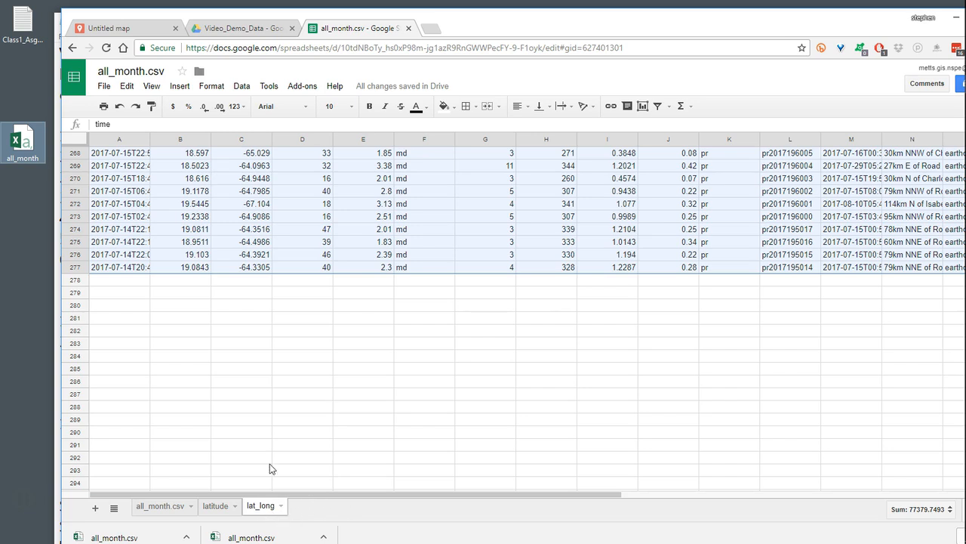
{"action": "scroll", "coordinate": [364, 379], "scroll_direction": "up", "scroll_amount": 10}
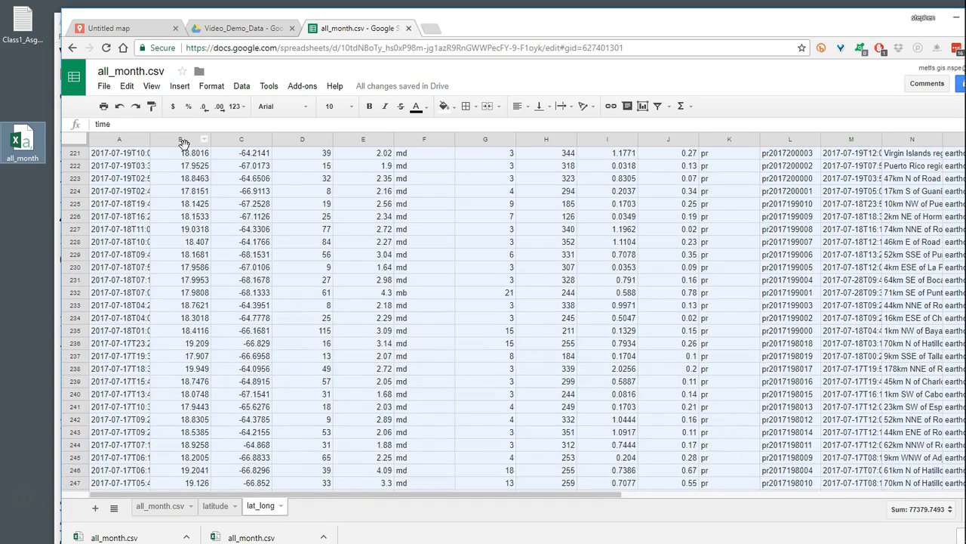
- Download the lat_long sheet as comma-separated values and move the file from the Downloads folder to the desktop
{"action": "left_click", "coordinate": [104, 86]}
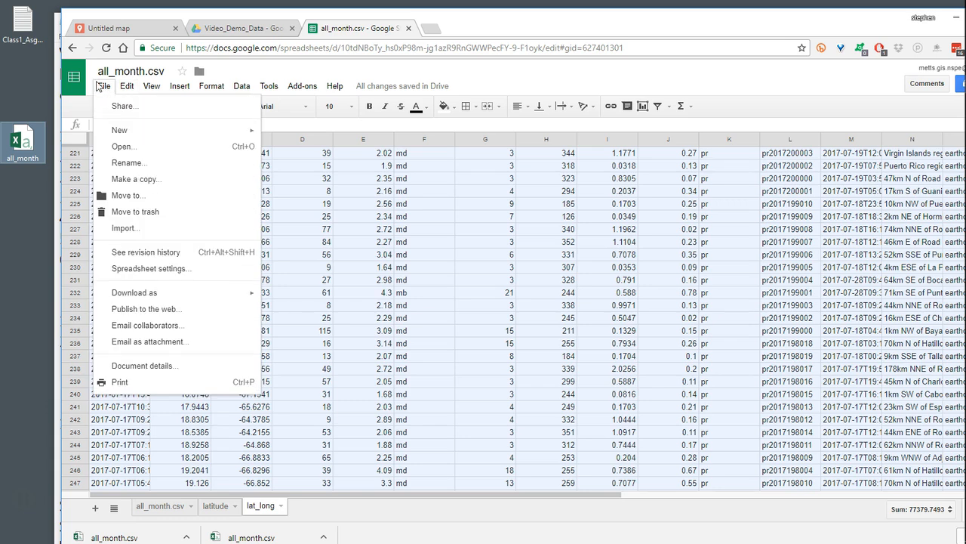
{"action": "mouse_move", "coordinate": [122, 296]}
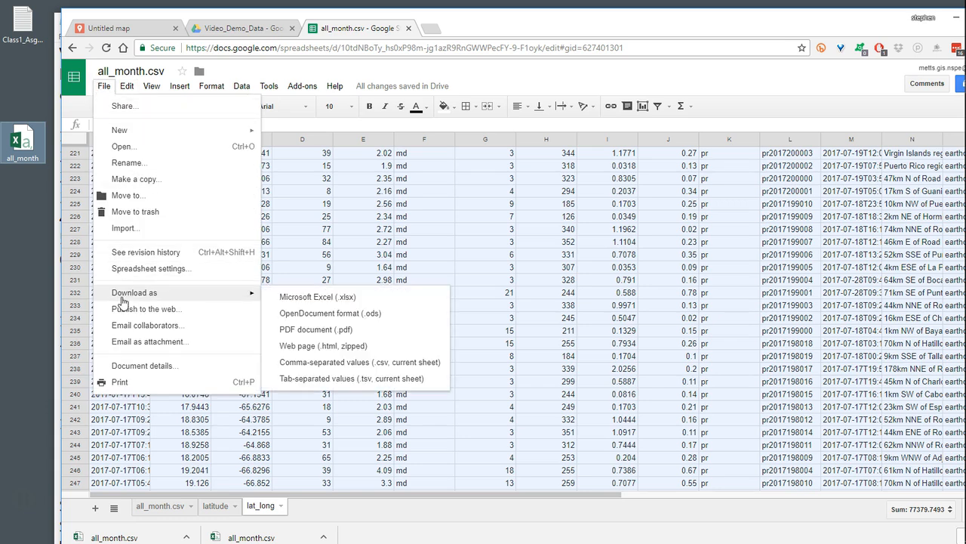
{"action": "left_click", "coordinate": [360, 364]}
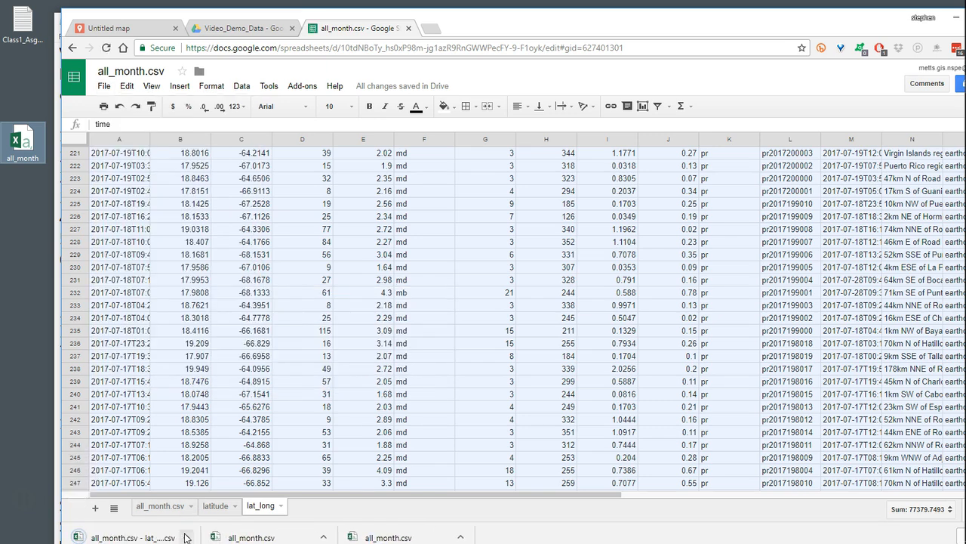
{"action": "left_click", "coordinate": [187, 537]}
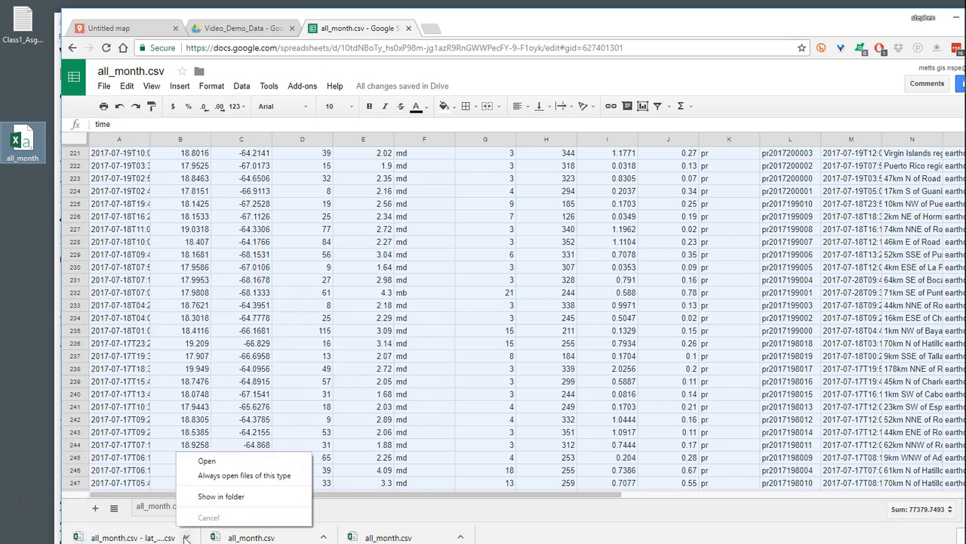
{"action": "left_click", "coordinate": [220, 496]}
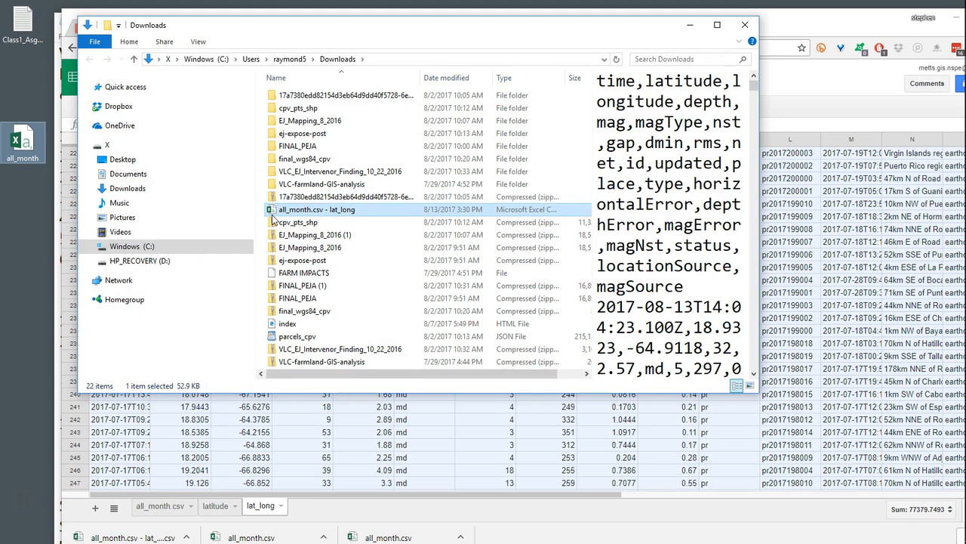
{"action": "left_click_drag", "start_coordinate": [274, 214], "coordinate": [23, 250]}
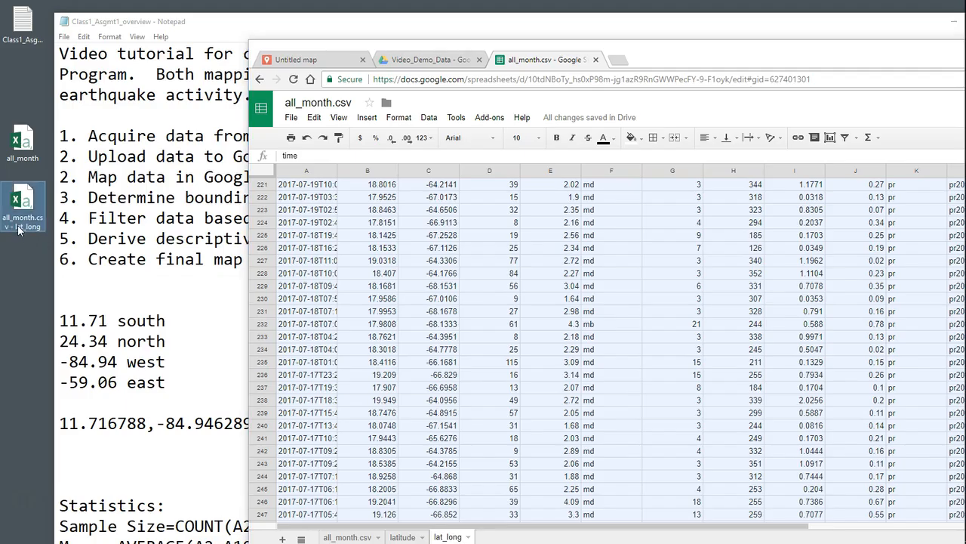
- Rename the downloaded CSV file on the desktop as regional_earthquakes
{"action": "left_click", "coordinate": [19, 229]}
{"action": "left_click", "coordinate": [27, 228]}
{"action": "key", "text": "BackSpace"}
{"action": "key", "text": "BackSpace"}
{"action": "key", "text": "BackSpace"}
{"action": "key", "text": "BackSpace"}
{"action": "key", "text": "BackSpace"}
{"action": "key", "text": "BackSpace"}
{"action": "key", "text": "BackSpace"}
{"action": "key", "text": "BackSpace"}
{"action": "key", "text": "BackSpace"}
{"action": "key", "text": "BackSpace"}
{"action": "key", "text": "BackSpace"}
{"action": "key", "text": "BackSpace"}
{"action": "key", "text": "BackSpace"}
{"action": "key", "text": "BackSpace"}
{"action": "key", "text": "BackSpace"}
{"action": "key", "text": "BackSpace"}
{"action": "key", "text": "BackSpace"}
{"action": "key", "text": "BackSpace"}
{"action": "key", "text": "BackSpace"}
{"action": "key", "text": "BackSpace"}
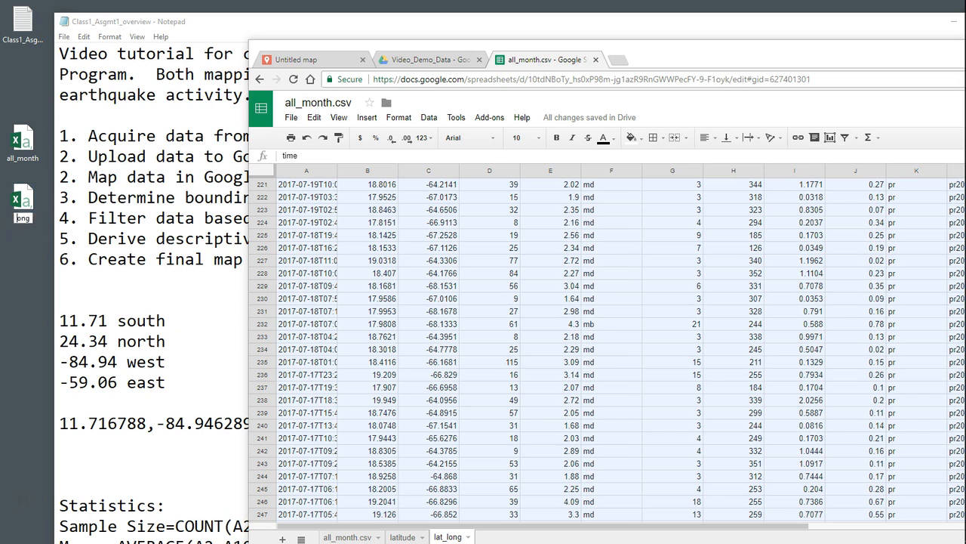
{"action": "key", "text": "Delete"}
{"action": "key", "text": "Delete"}
{"action": "key", "text": "Delete"}
{"action": "type", "text": "regional_earthquakes"}
{"action": "key", "text": "Return"}
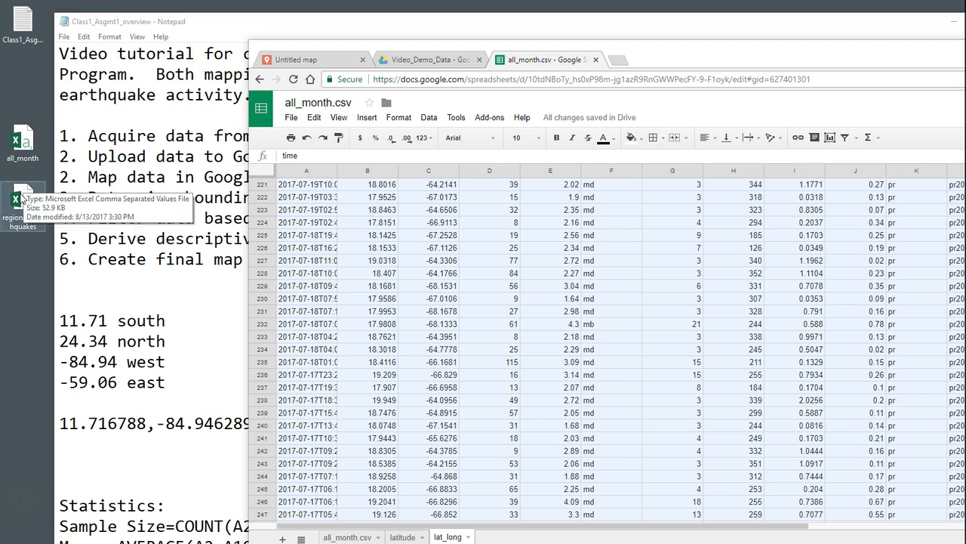
{"action": "left_click", "coordinate": [23, 233]}
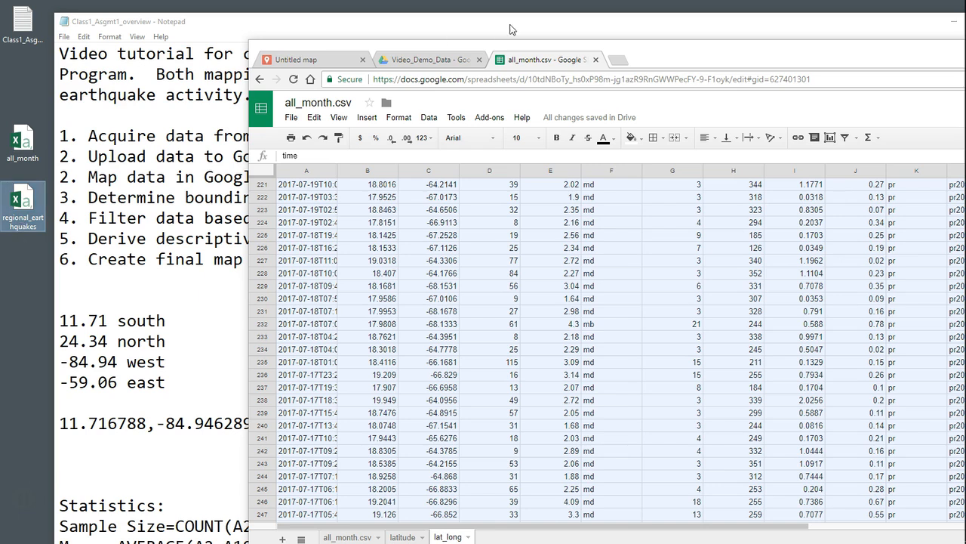
- Switch to Google Drive and upload regional_earthquakes.csv from the desktop into the Video_Demo_Data folder
{"action": "left_click_drag", "start_coordinate": [648, 60], "coordinate": [461, 23]}
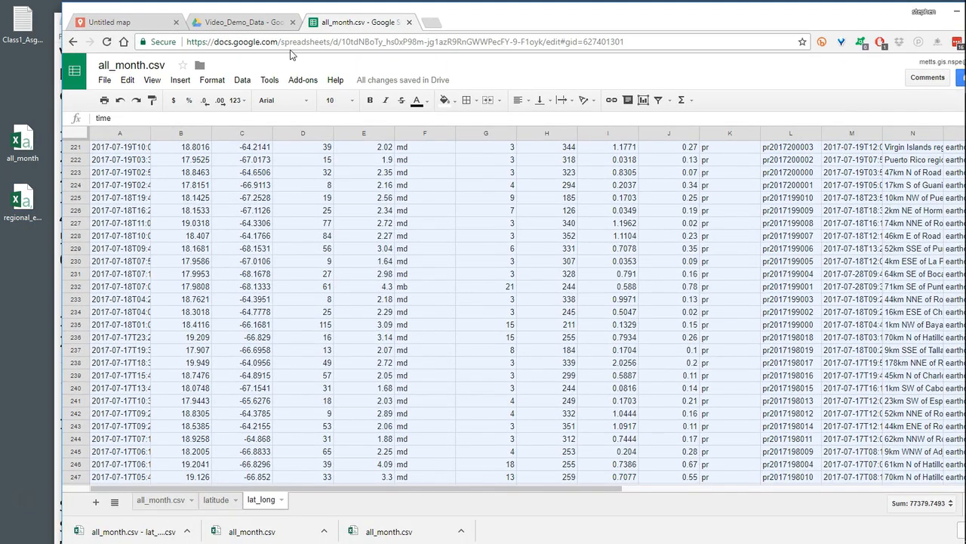
{"action": "left_click", "coordinate": [256, 22]}
{"action": "left_click", "coordinate": [484, 349]}
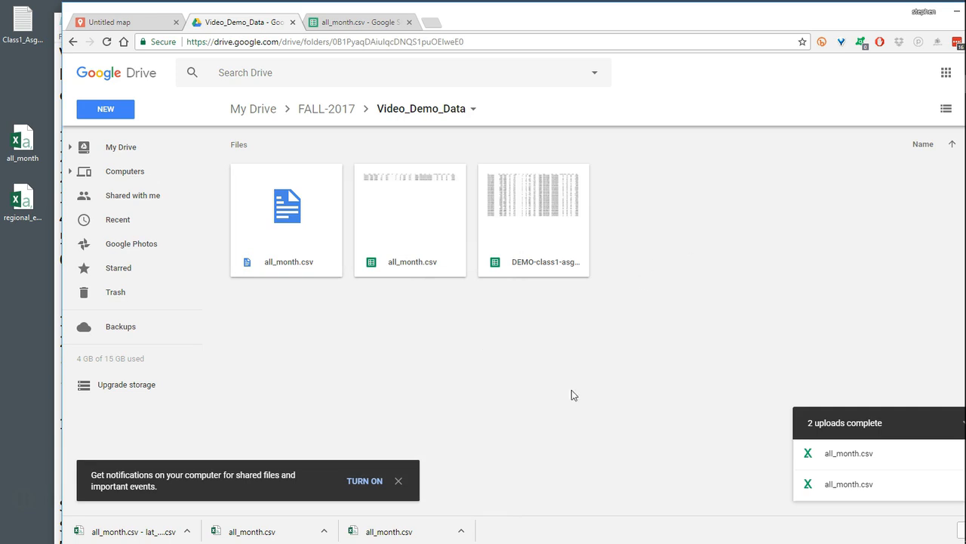
{"action": "right_click", "coordinate": [408, 338]}
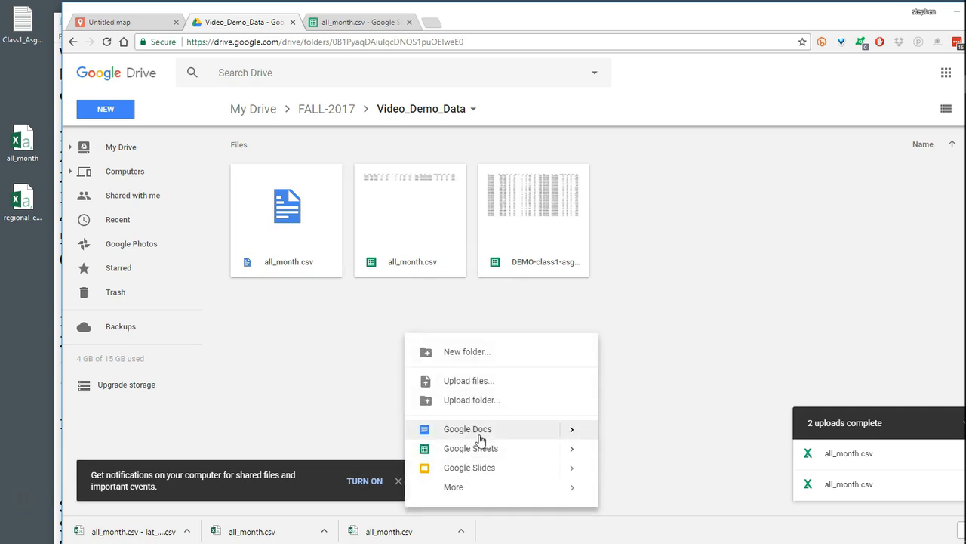
{"action": "left_click", "coordinate": [487, 381]}
{"action": "left_click", "coordinate": [220, 110]}
{"action": "left_click", "coordinate": [445, 273]}
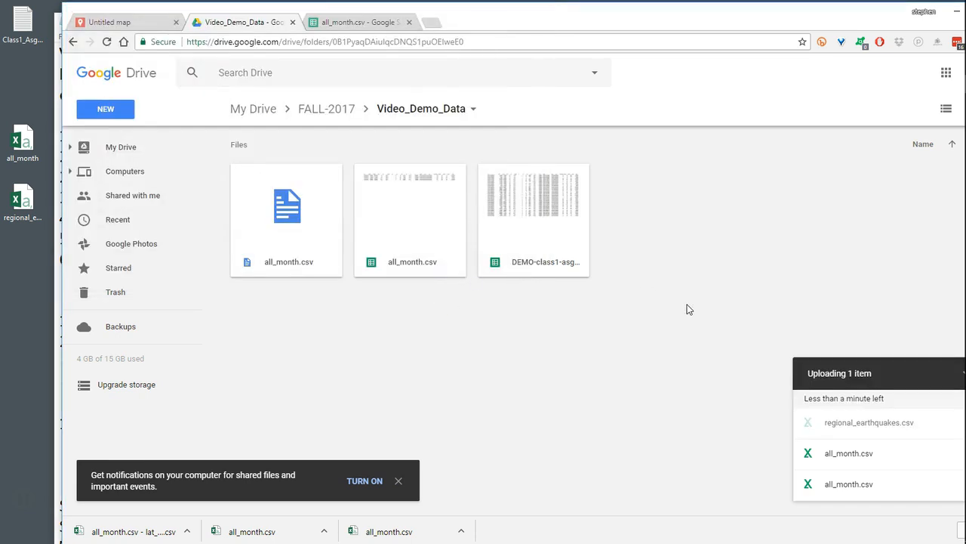
- Open the uploaded regional_earthquakes.csv with Google Sheets and look over its rows
{"action": "left_click", "coordinate": [661, 201]}
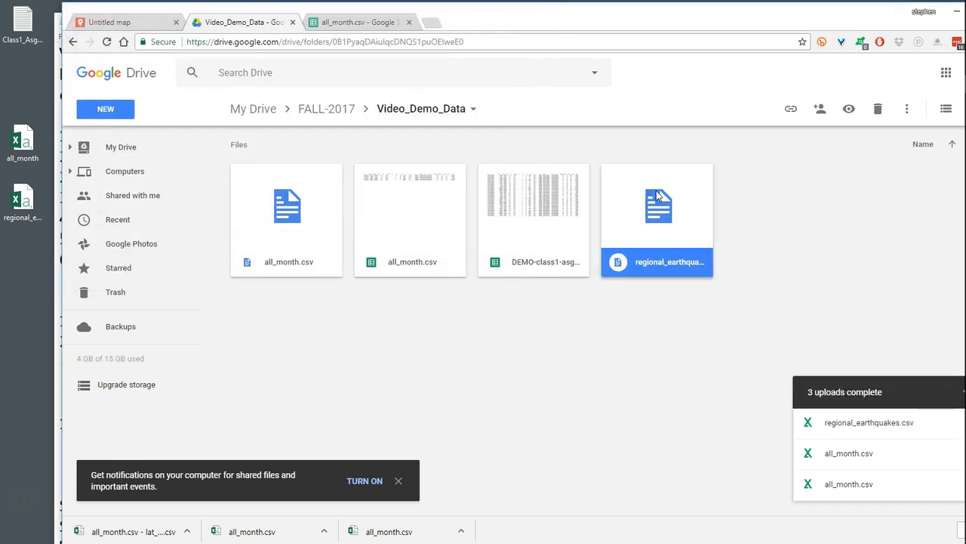
{"action": "right_click", "coordinate": [657, 195]}
{"action": "mouse_move", "coordinate": [719, 236]}
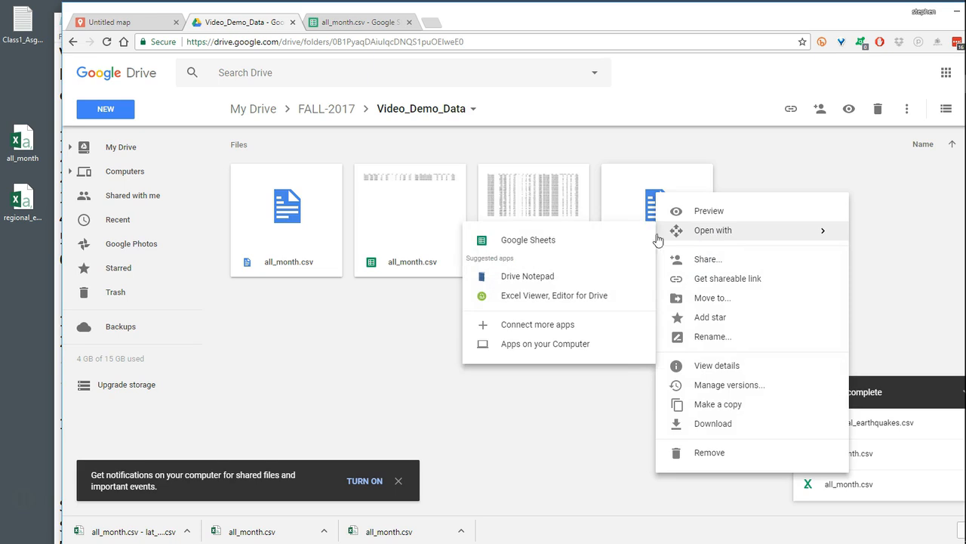
{"action": "left_click", "coordinate": [565, 244]}
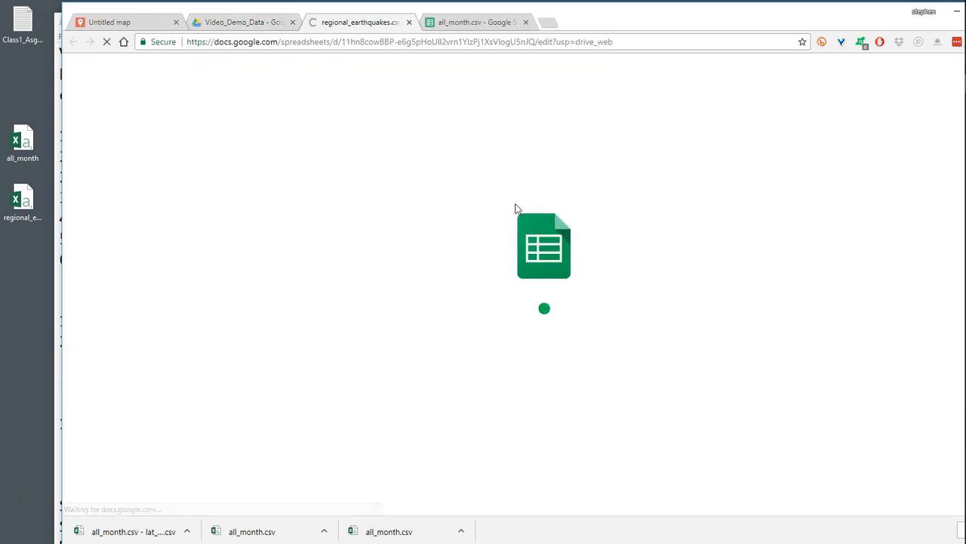
{"action": "scroll", "coordinate": [338, 328], "scroll_direction": "down", "scroll_amount": 3}
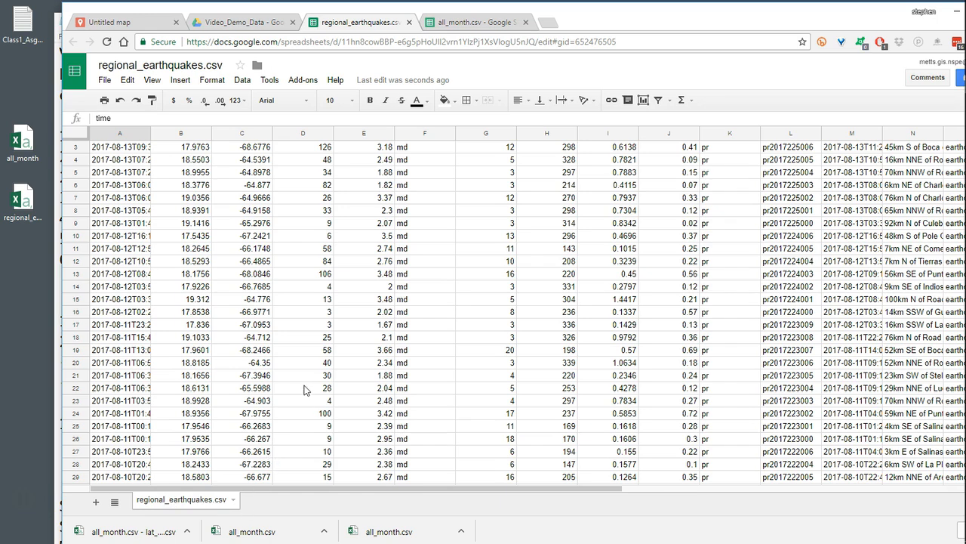
- Go to the end of the earthquake rows and select cell A279, below the last record
{"action": "scroll", "coordinate": [310, 386], "scroll_direction": "down", "scroll_amount": 15}
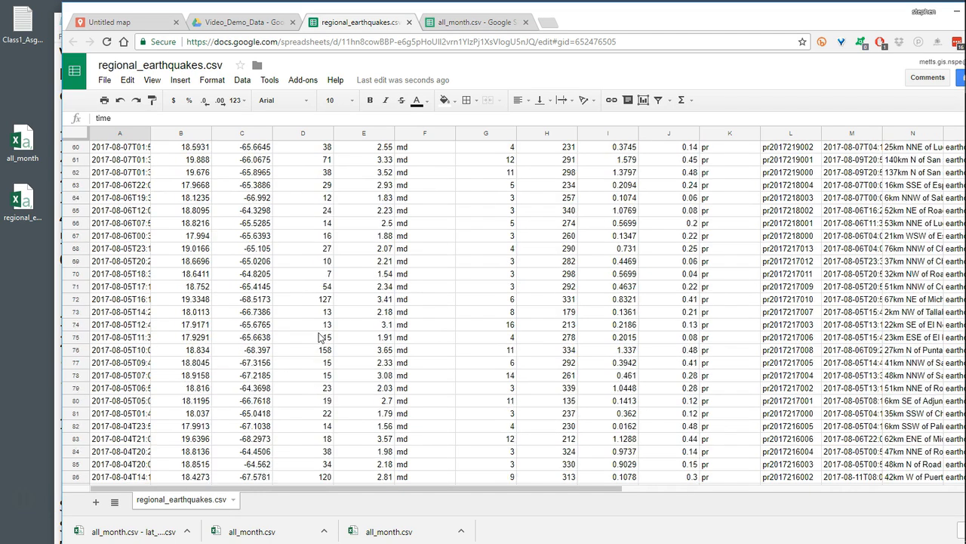
{"action": "scroll", "coordinate": [320, 336], "scroll_direction": "down", "scroll_amount": 15}
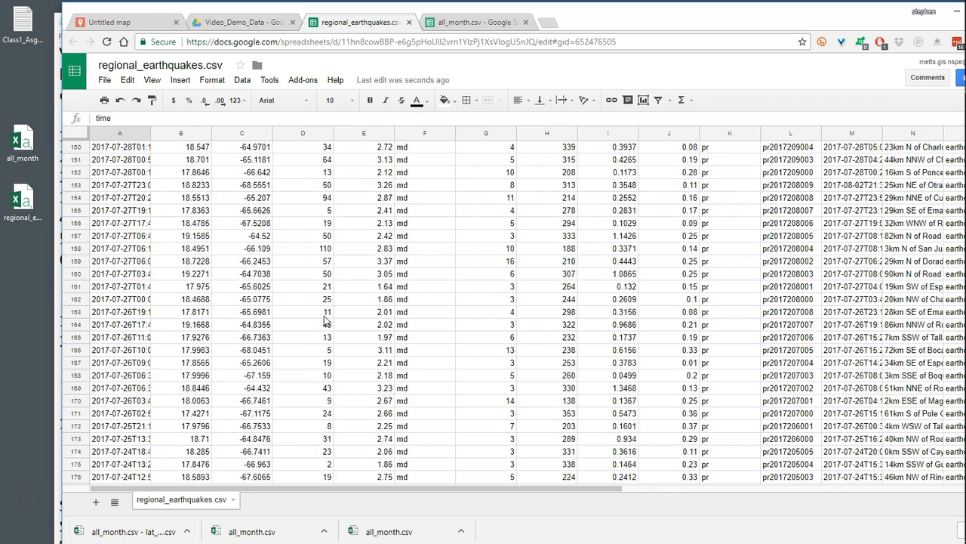
{"action": "scroll", "coordinate": [332, 298], "scroll_direction": "down", "scroll_amount": 17}
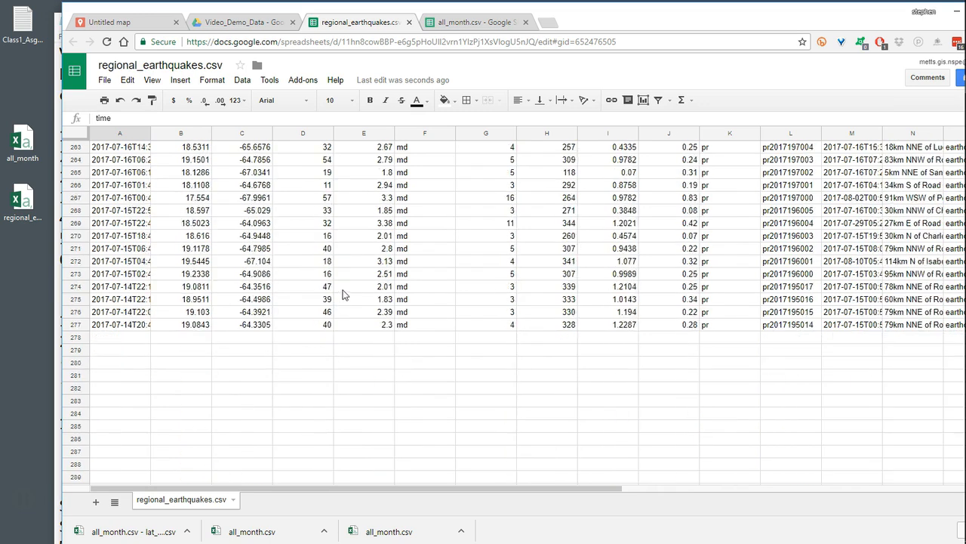
{"action": "scroll", "coordinate": [339, 290], "scroll_direction": "up", "scroll_amount": 2}
{"action": "left_click", "coordinate": [101, 286]}
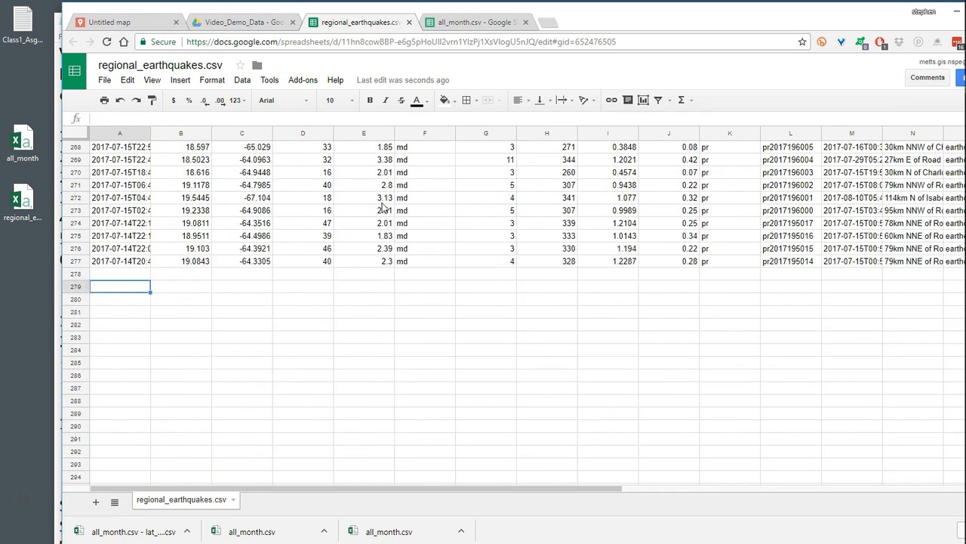
- Switch to the Class1_Asgmt1_overview notes in Notepad and copy the six statistics lines from Sample Size through Range
{"action": "left_click_drag", "start_coordinate": [611, 19], "coordinate": [698, 36]}
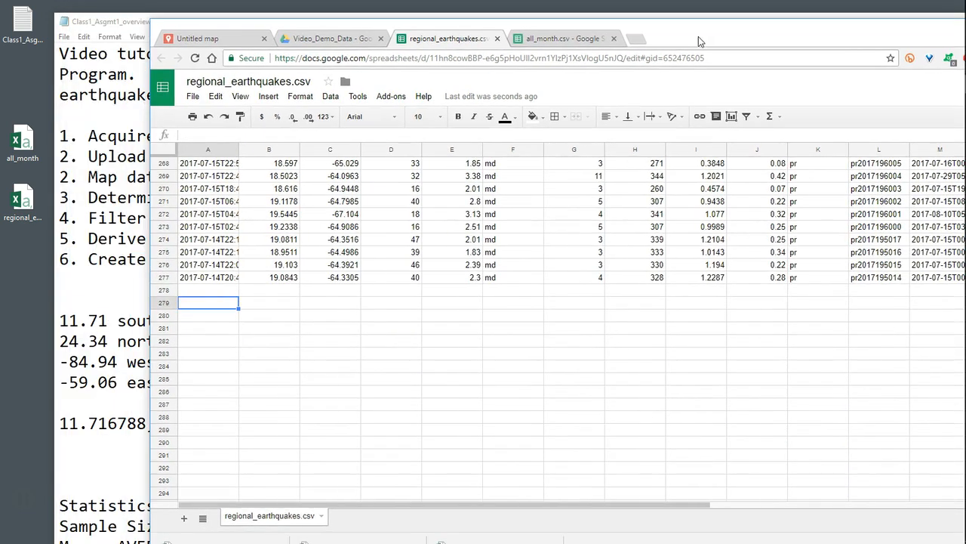
{"action": "left_click", "coordinate": [96, 481]}
{"action": "scroll", "coordinate": [113, 468], "scroll_direction": "down", "scroll_amount": 3}
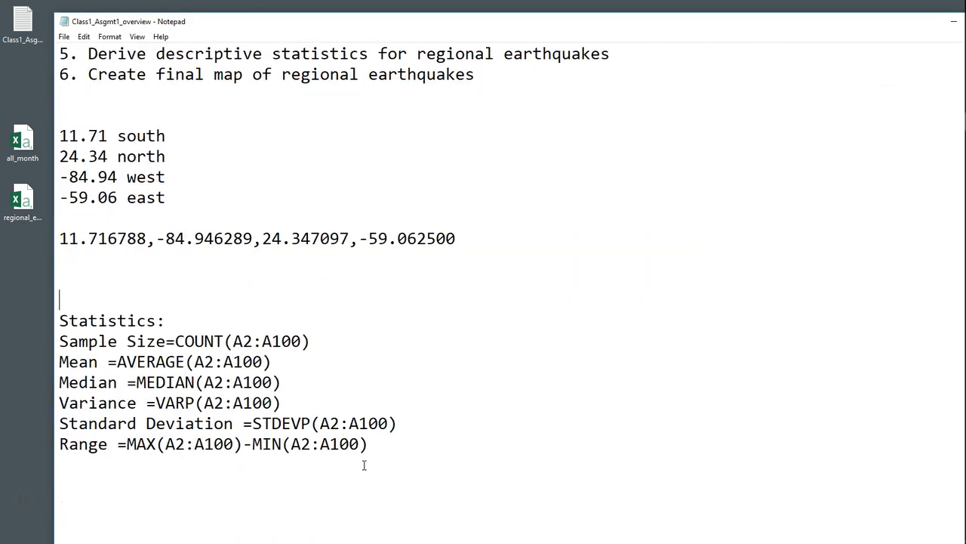
{"action": "left_click_drag", "start_coordinate": [376, 448], "coordinate": [60, 342]}
{"action": "key", "text": "ctrl+c"}
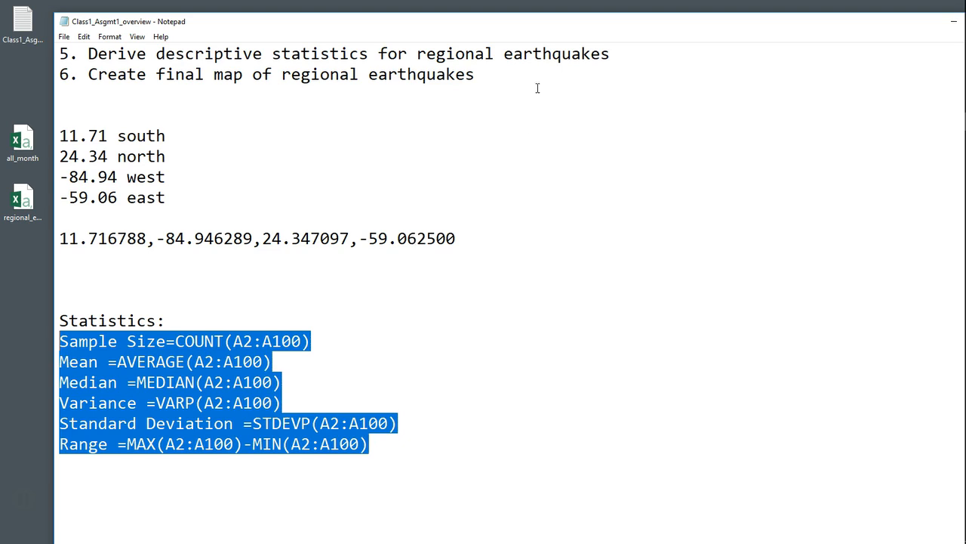
- Return to the regional_earthquakes.csv sheet in Chrome, paste the statistics lines starting at A279, and widen column A to fit them
{"action": "left_click_drag", "start_coordinate": [556, 25], "coordinate": [441, 148]}
{"action": "left_click", "coordinate": [696, 30]}
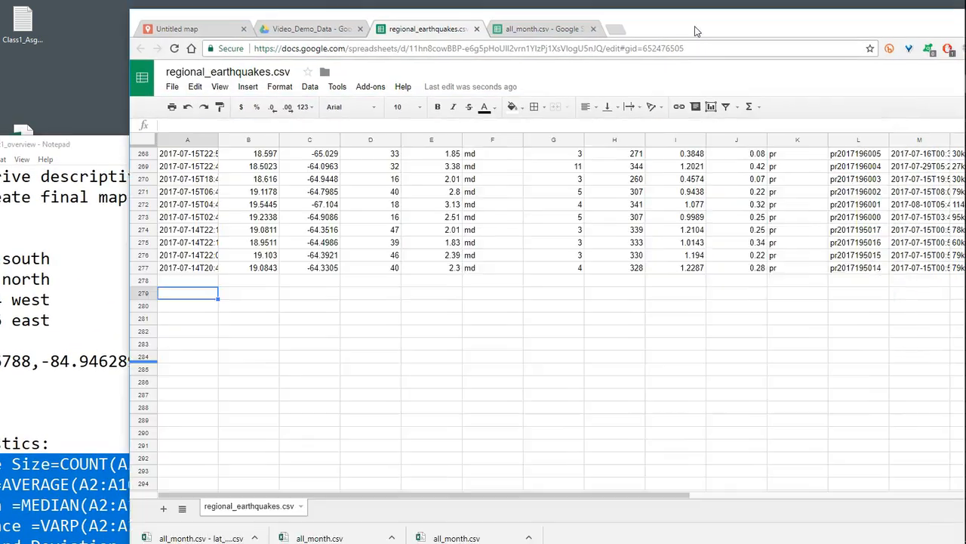
{"action": "left_click_drag", "start_coordinate": [696, 31], "coordinate": [686, 23]}
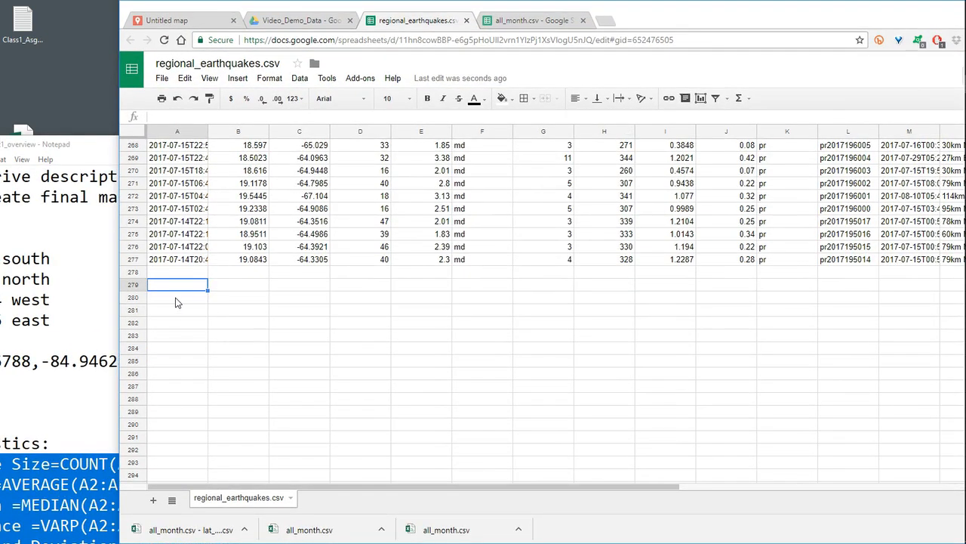
{"action": "key", "text": "ctrl+v"}
{"action": "left_click", "coordinate": [272, 428]}
{"action": "left_click_drag", "start_coordinate": [208, 132], "coordinate": [312, 133]}
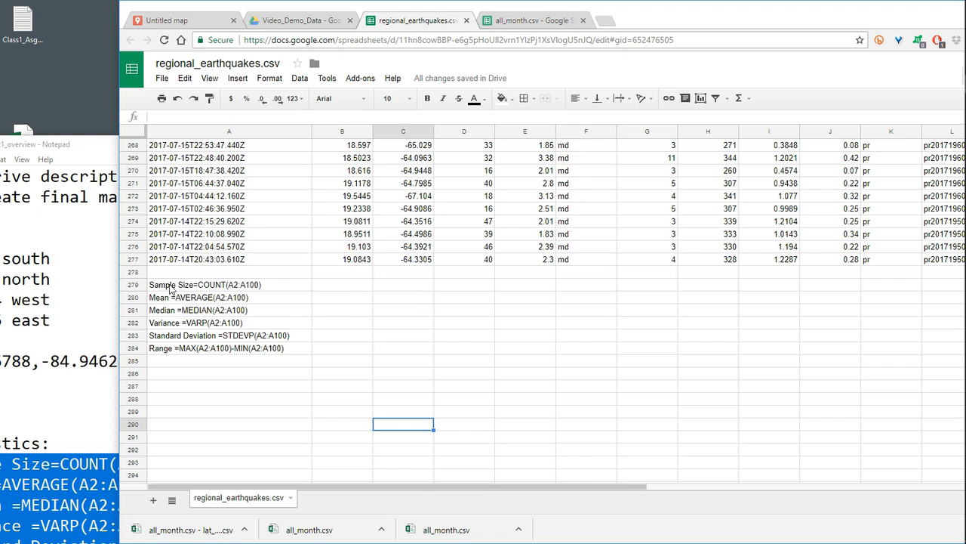
- Copy =COUNT(A2:A100) out of the Sample Size text in A279 and paste it as a formula in B279
{"action": "left_click", "coordinate": [239, 287]}
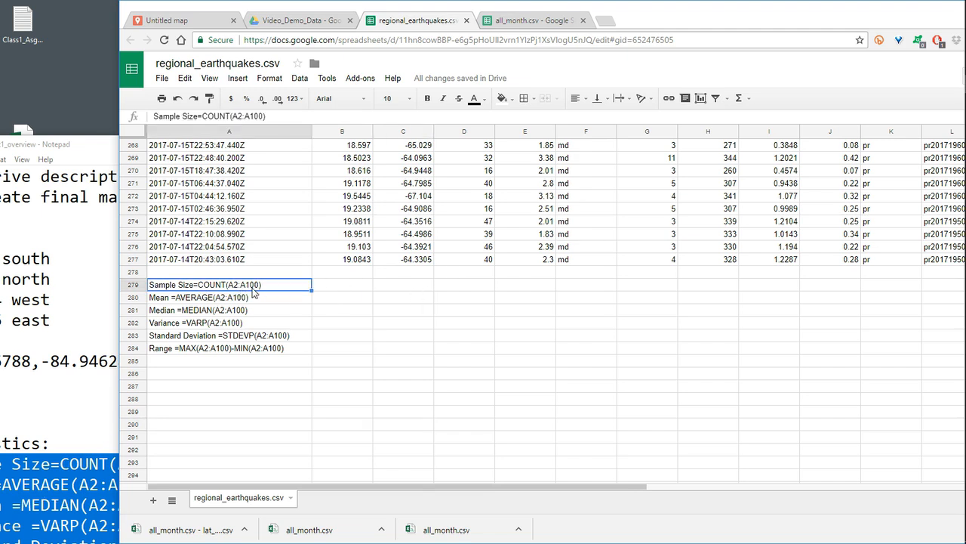
{"action": "scroll", "coordinate": [450, 325], "scroll_direction": "up", "scroll_amount": 20}
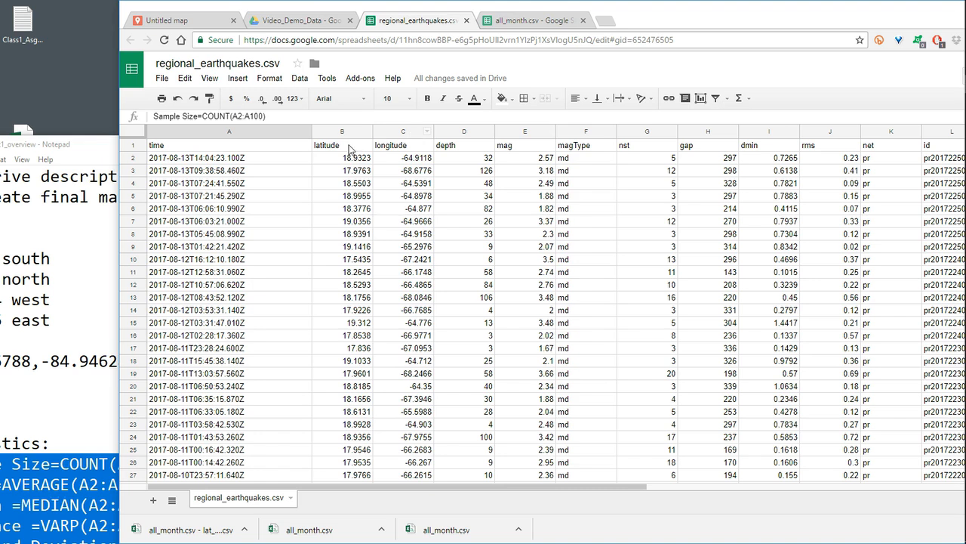
{"action": "left_click", "coordinate": [225, 118]}
{"action": "key", "text": "ctrl+v"}
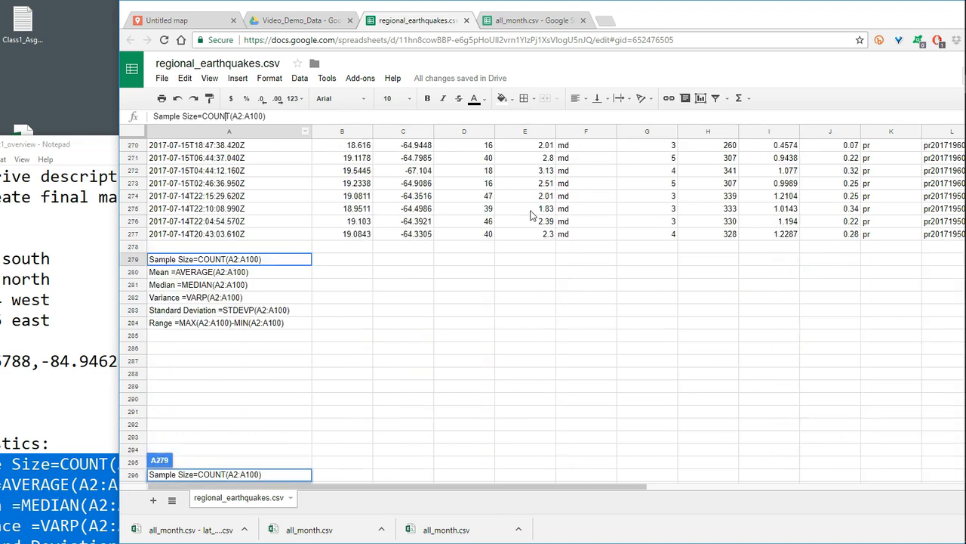
{"action": "double_click", "coordinate": [269, 262]}
{"action": "left_click_drag", "start_coordinate": [262, 259], "coordinate": [197, 259]}
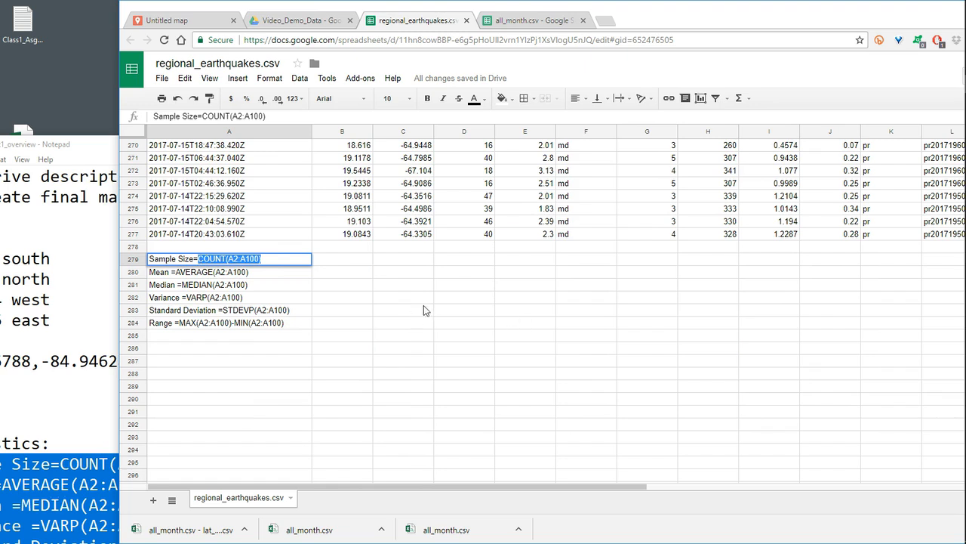
{"action": "left_click_drag", "start_coordinate": [194, 259], "coordinate": [262, 259]}
{"action": "key", "text": "ctrl+c"}
{"action": "scroll", "coordinate": [348, 284], "scroll_direction": "up", "scroll_amount": 20}
{"action": "scroll", "coordinate": [347, 285], "scroll_direction": "up", "scroll_amount": 20}
{"action": "scroll", "coordinate": [368, 278], "scroll_direction": "down", "scroll_amount": 20}
{"action": "scroll", "coordinate": [393, 260], "scroll_direction": "down", "scroll_amount": 15}
{"action": "left_click", "coordinate": [324, 261]}
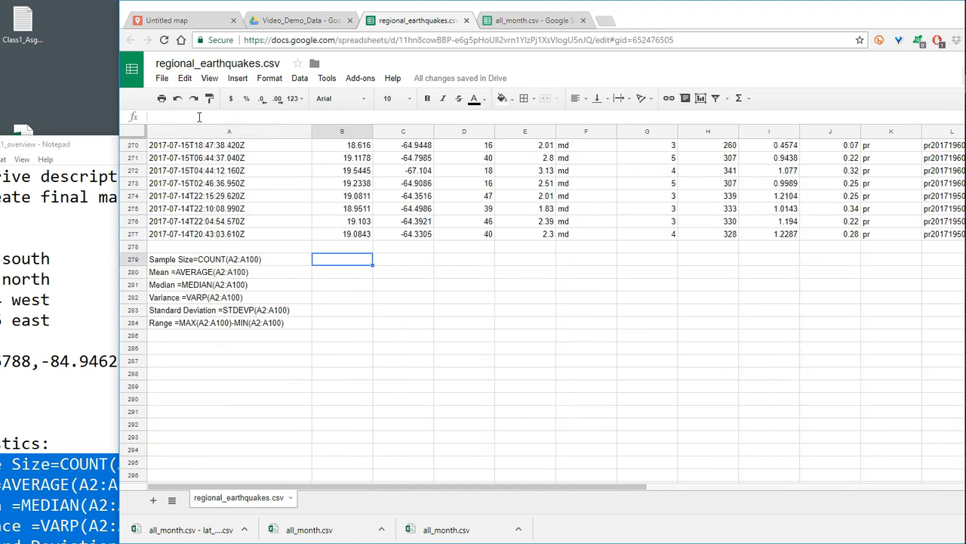
{"action": "key", "text": "ctrl+v"}
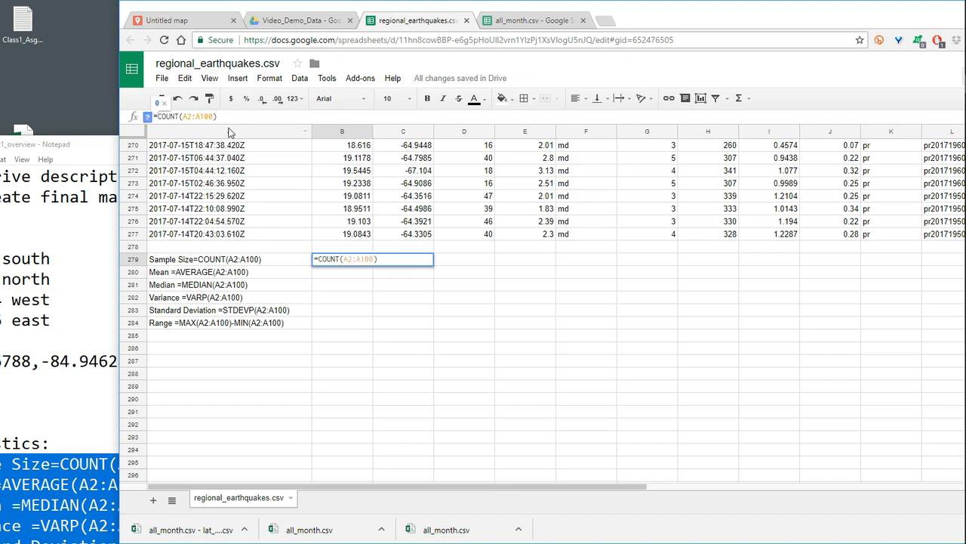
- Change the range in B279's COUNT formula to E2:E277 to cover the magnitude column, and enter it
{"action": "key", "text": "BackSpace"}
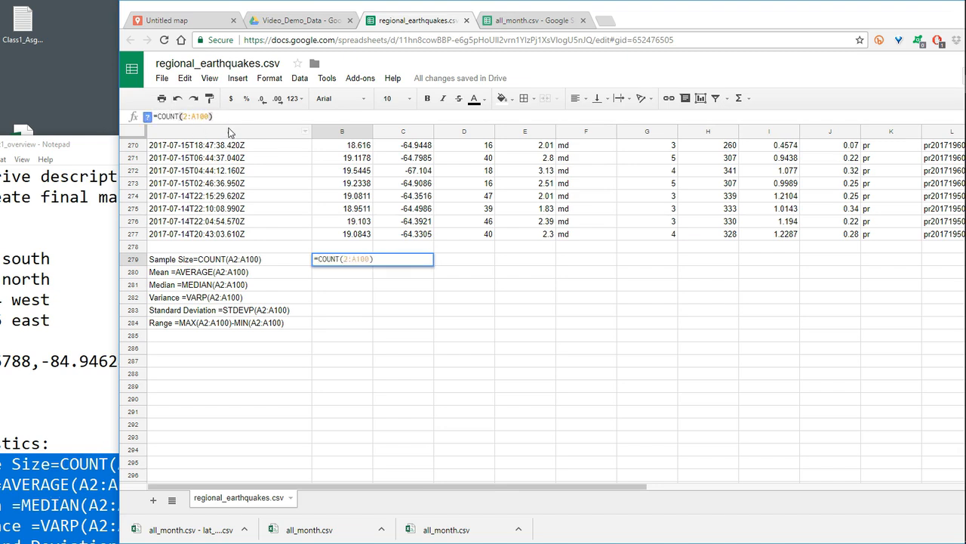
{"action": "type", "text": "e"}
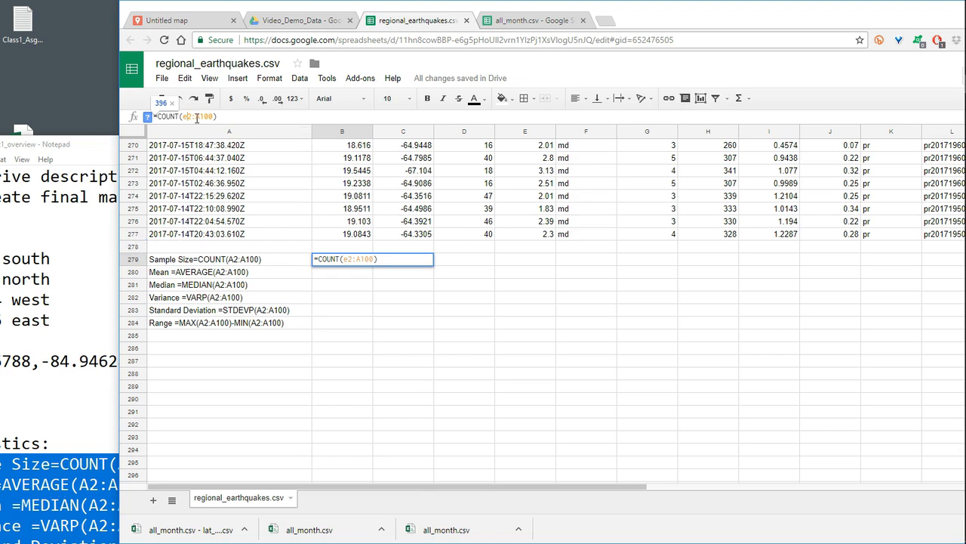
{"action": "key", "text": "BackSpace"}
{"action": "type", "text": "e"}
{"action": "key", "text": "BackSpace"}
{"action": "key", "text": "BackSpace"}
{"action": "key", "text": "BackSpace"}
{"action": "type", "text": "277"}
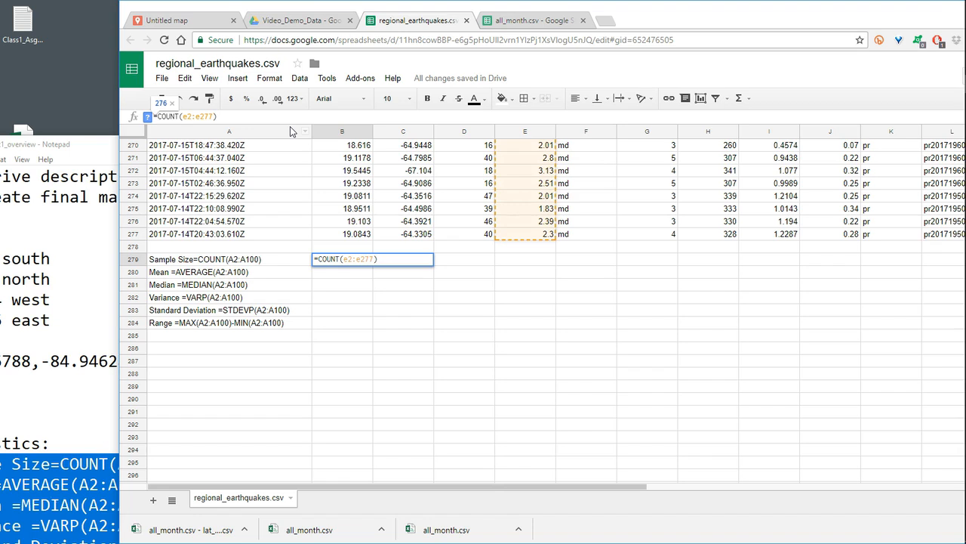
{"action": "key", "text": "Return"}
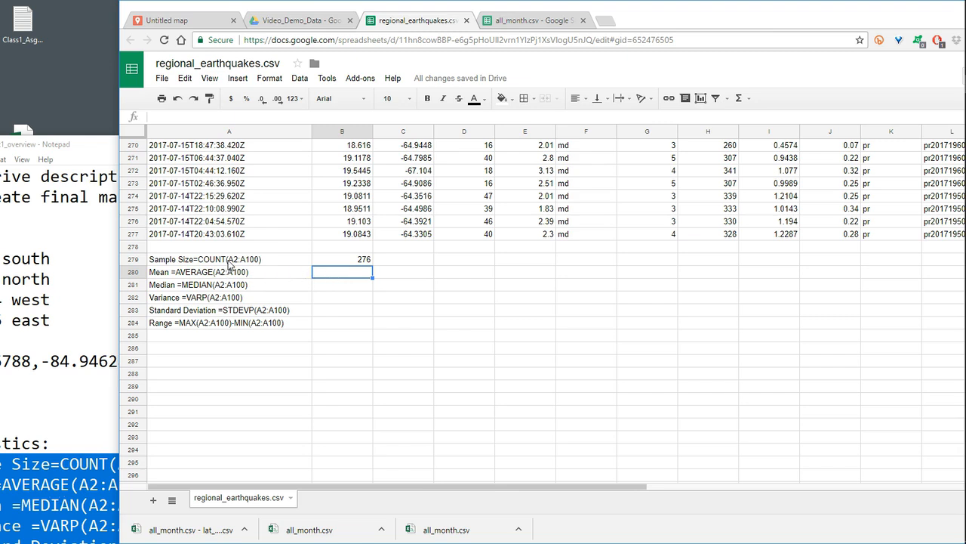
- Copy the COUNT formula from B279 into B280 and change its function to AVERAGE for the mean of E2:E277
{"action": "left_click", "coordinate": [356, 259]}
{"action": "left_click_drag", "start_coordinate": [217, 116], "coordinate": [153, 117]}
{"action": "key", "text": "ctrl+c"}
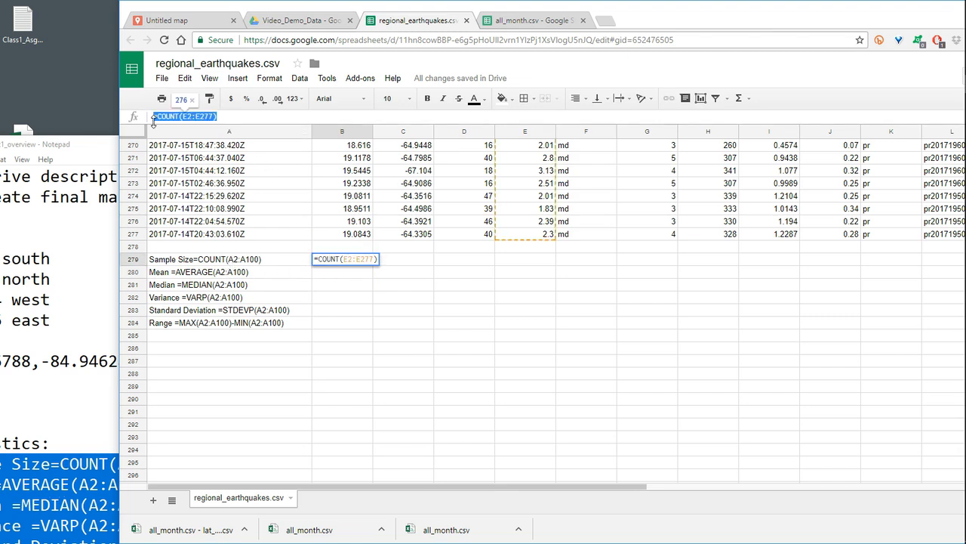
{"action": "key", "text": "Return"}
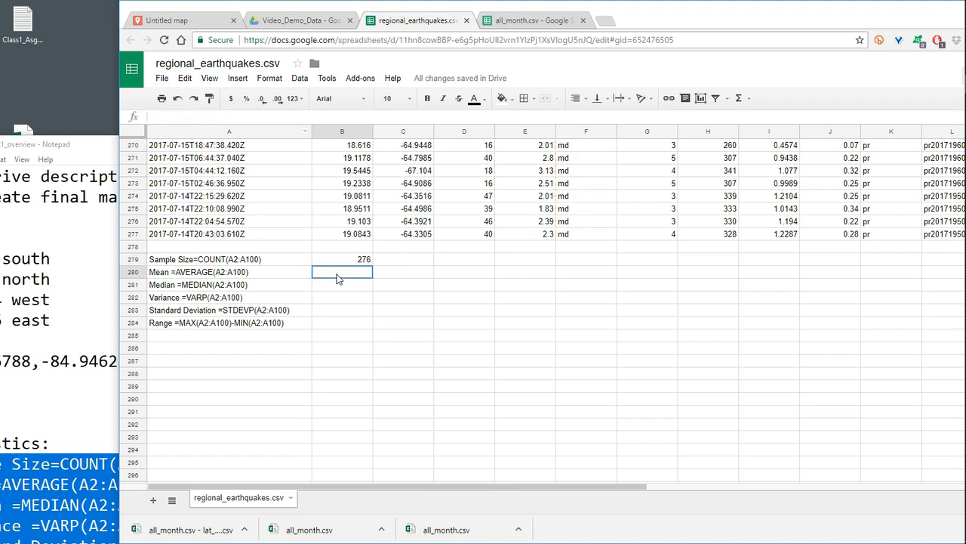
{"action": "left_click", "coordinate": [243, 117]}
{"action": "key", "text": "ctrl+v"}
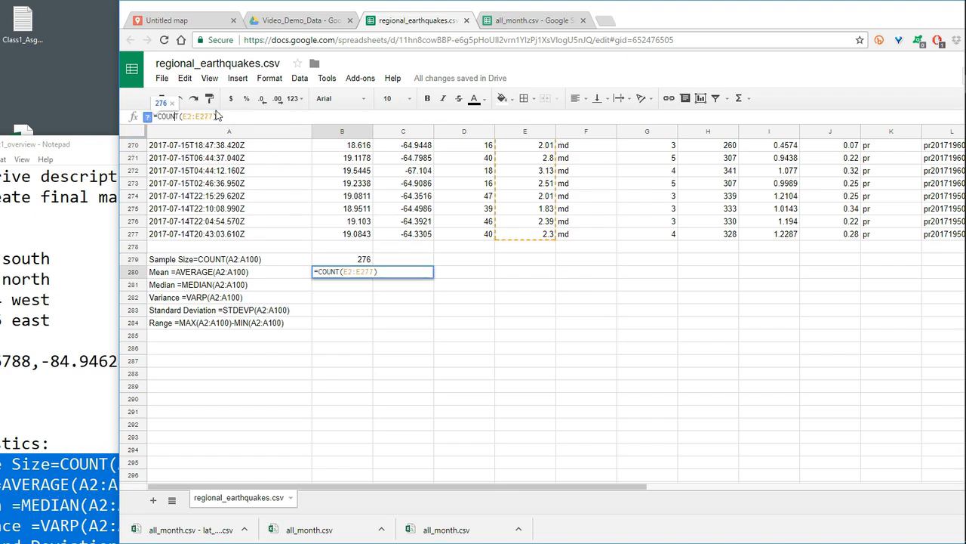
{"action": "key", "text": "BackSpace"}
{"action": "key", "text": "BackSpace"}
{"action": "key", "text": "BackSpace"}
{"action": "key", "text": "BackSpace"}
{"action": "key", "text": "BackSpace"}
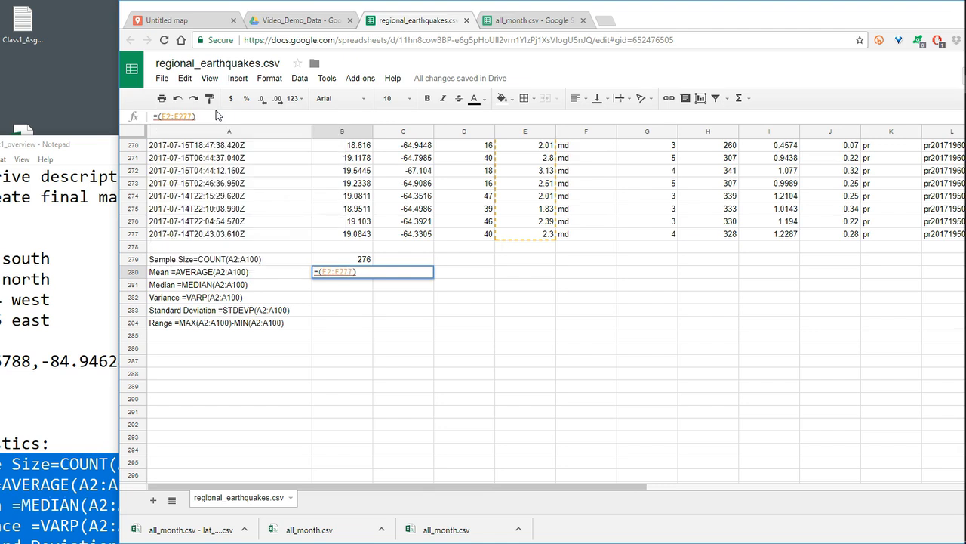
{"action": "type", "text": "Aver"}
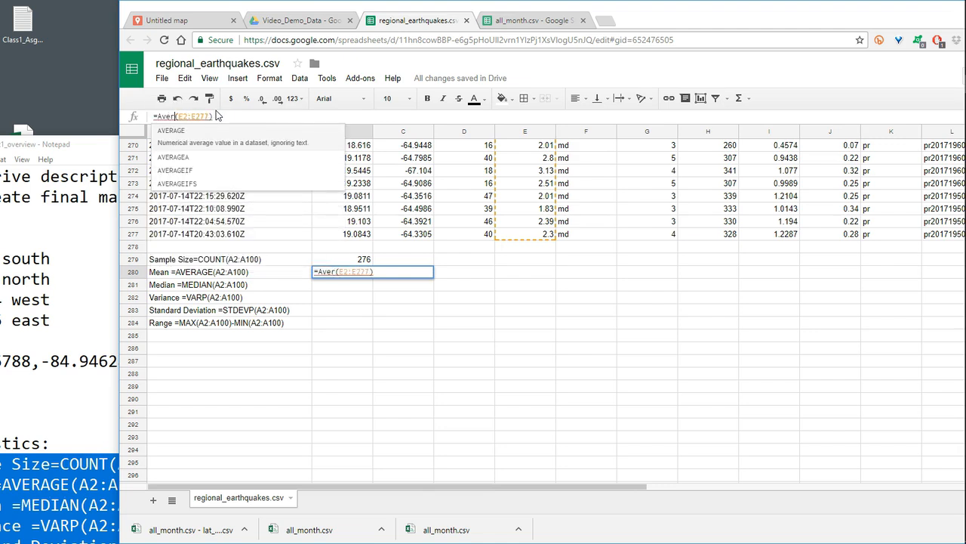
{"action": "key", "text": "Return"}
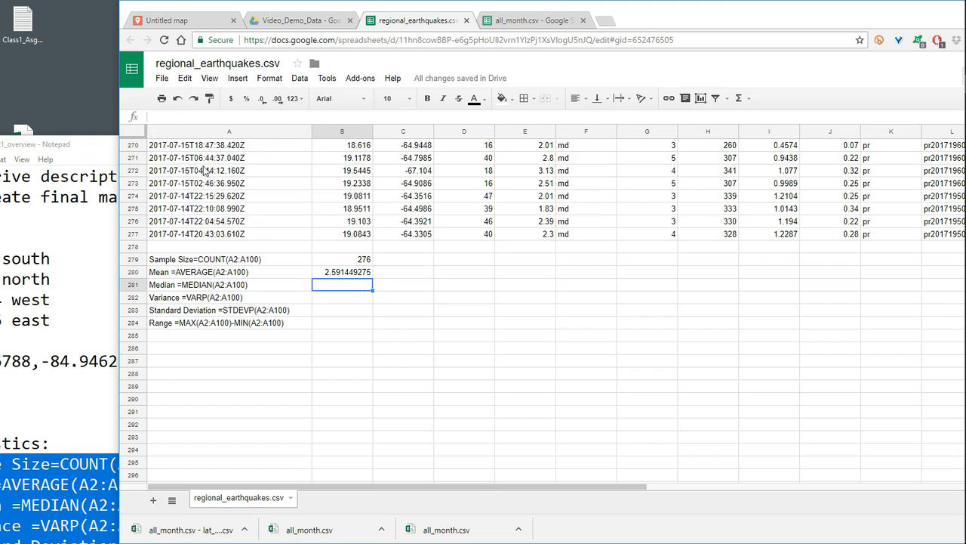
- Paste the copied formula into B281 and change its function to MEDIAN over E2:E277
{"action": "left_click", "coordinate": [220, 117]}
{"action": "key", "text": "ctrl+v"}
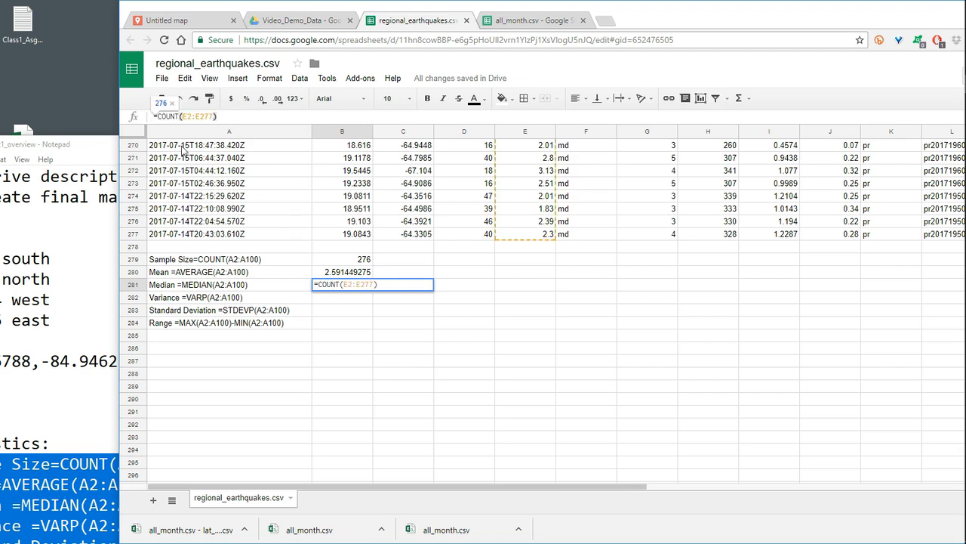
{"action": "key", "text": "BackSpace"}
{"action": "key", "text": "BackSpace"}
{"action": "key", "text": "BackSpace"}
{"action": "key", "text": "BackSpace"}
{"action": "key", "text": "BackSpace"}
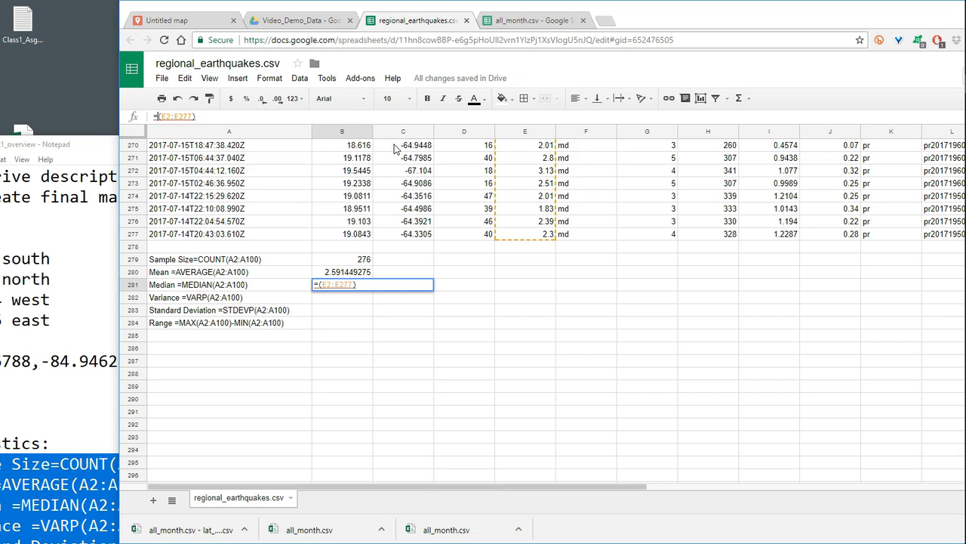
{"action": "type", "text": "Medi"}
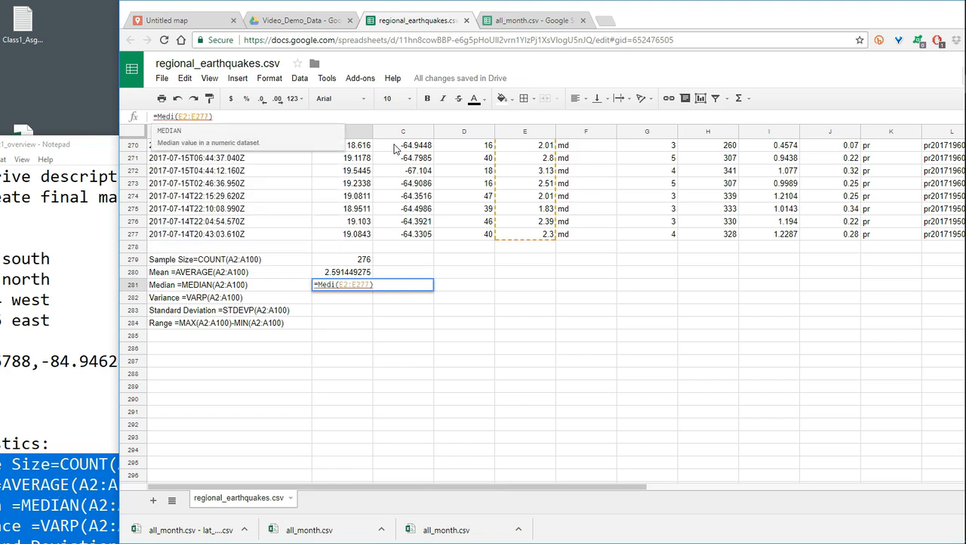
{"action": "left_click", "coordinate": [175, 137]}
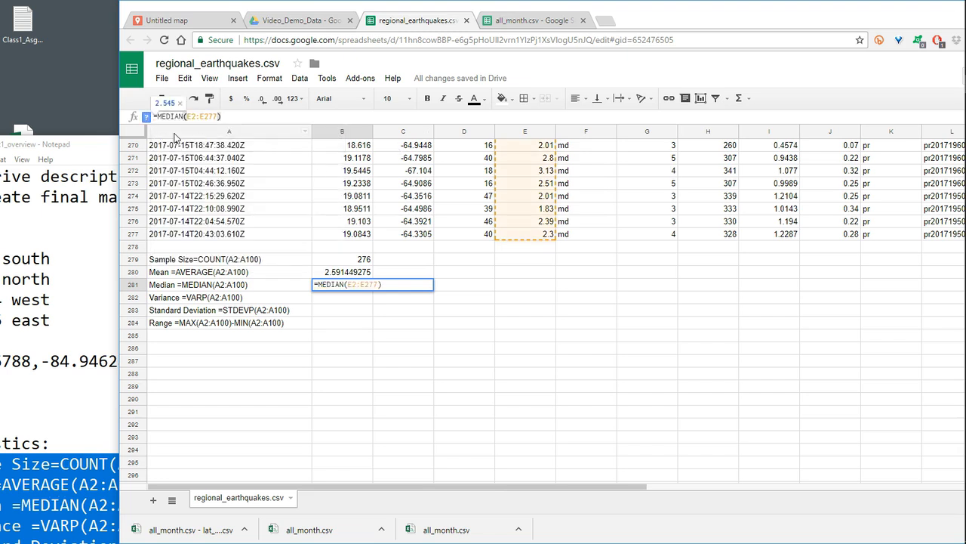
{"action": "key", "text": "Return"}
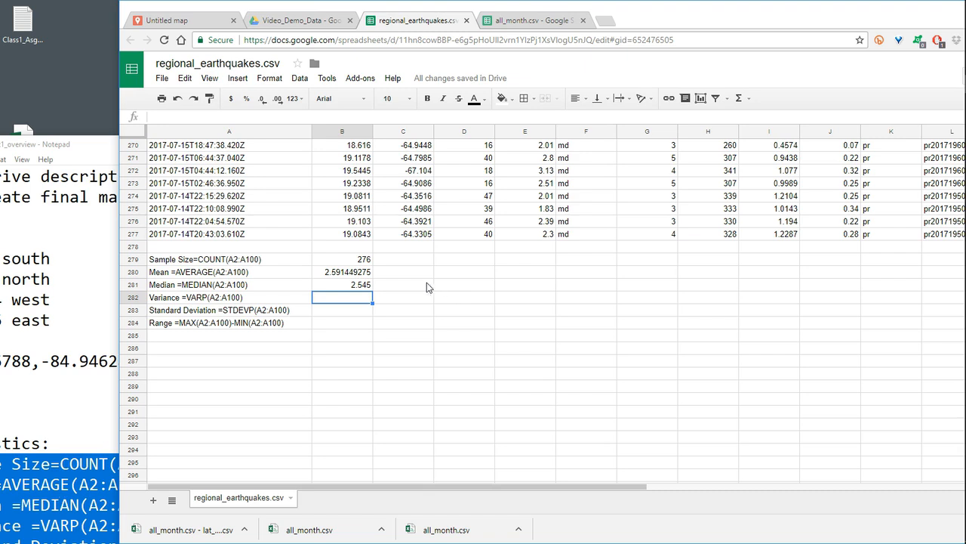
- Paste the copied formula into B282 and change its function to VARP for the variance of E2:E277
{"action": "left_click", "coordinate": [186, 116]}
{"action": "key", "text": "ctrl+v"}
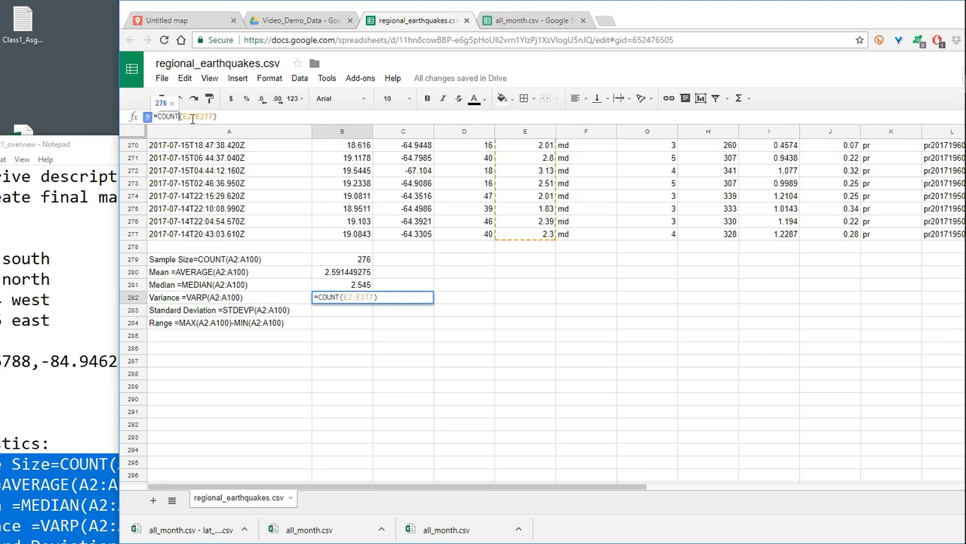
{"action": "key", "text": "BackSpace"}
{"action": "key", "text": "BackSpace"}
{"action": "key", "text": "BackSpace"}
{"action": "key", "text": "BackSpace"}
{"action": "key", "text": "BackSpace"}
{"action": "type", "text": "va"}
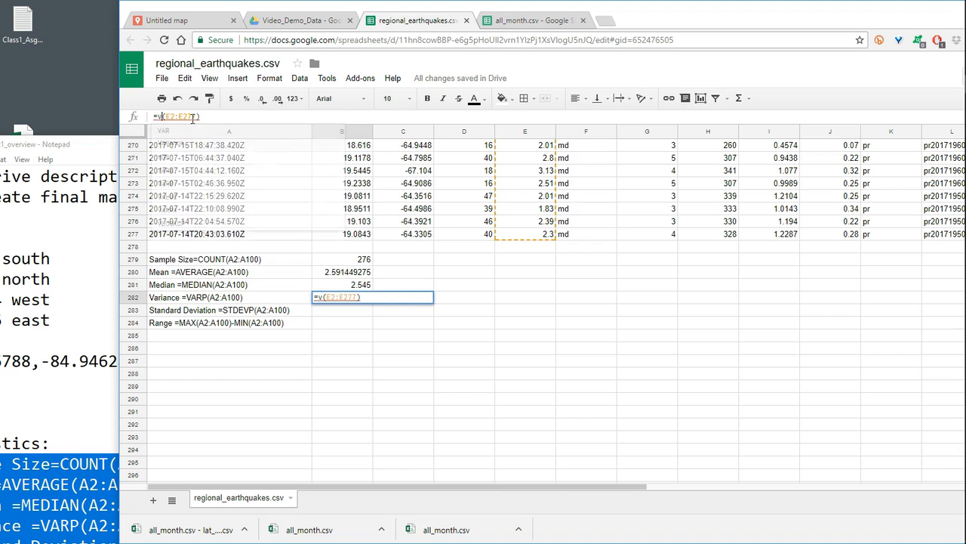
{"action": "type", "text": "r"}
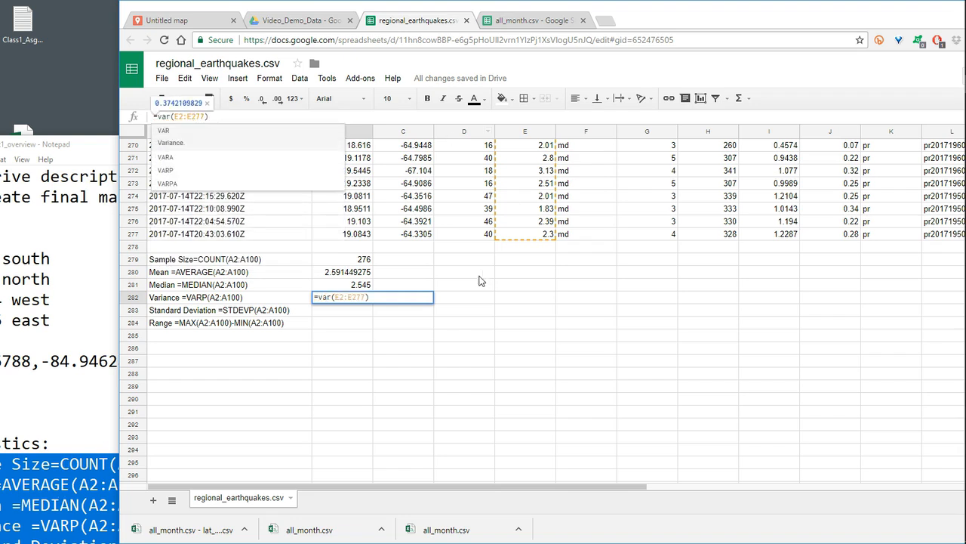
{"action": "left_click", "coordinate": [183, 158]}
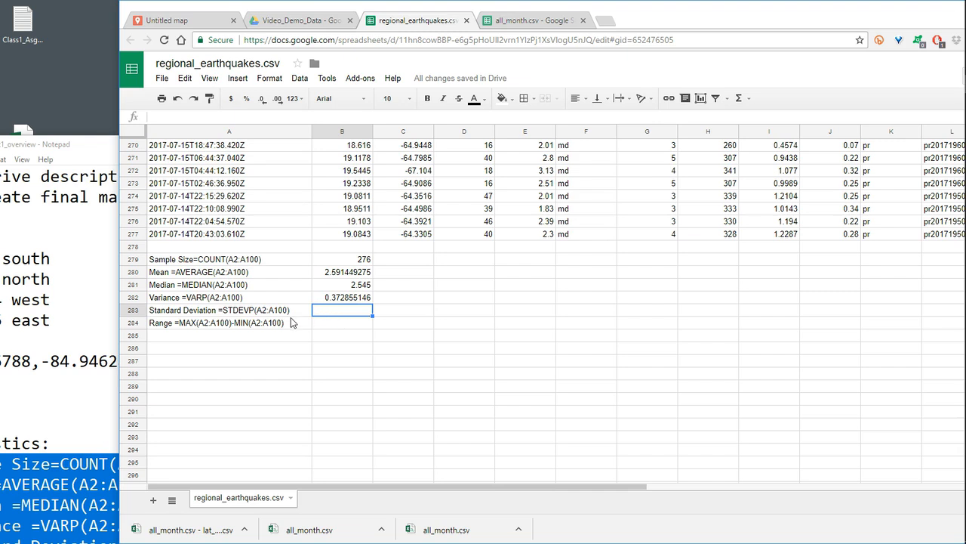
- Paste the copied COUNT formula into B283 and change its function to STDEVP for the standard deviation of E2:E277
{"action": "left_click", "coordinate": [214, 118]}
{"action": "type", "text": "=COUNT(E2:E277)"}
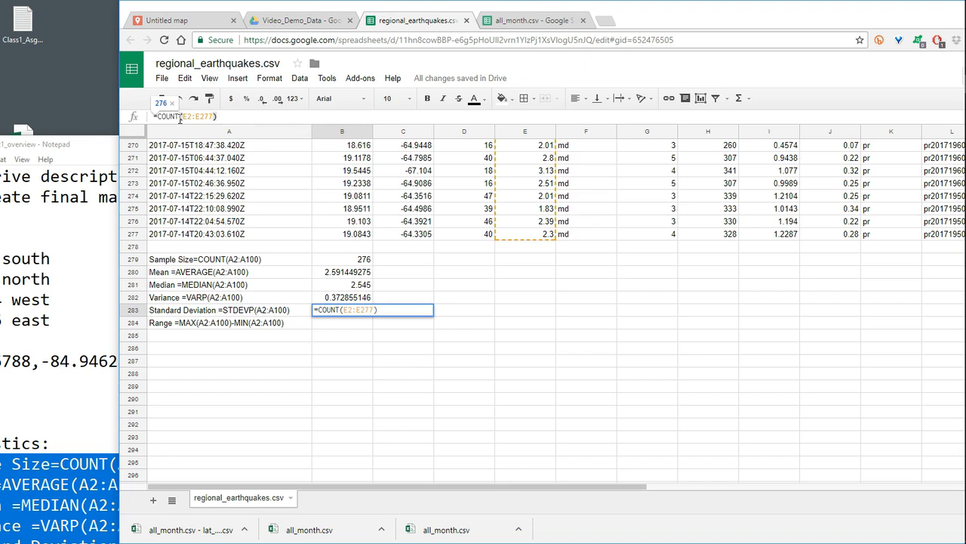
{"action": "key", "text": "BackSpace"}
{"action": "key", "text": "BackSpace"}
{"action": "key", "text": "BackSpace"}
{"action": "key", "text": "BackSpace"}
{"action": "key", "text": "BackSpace"}
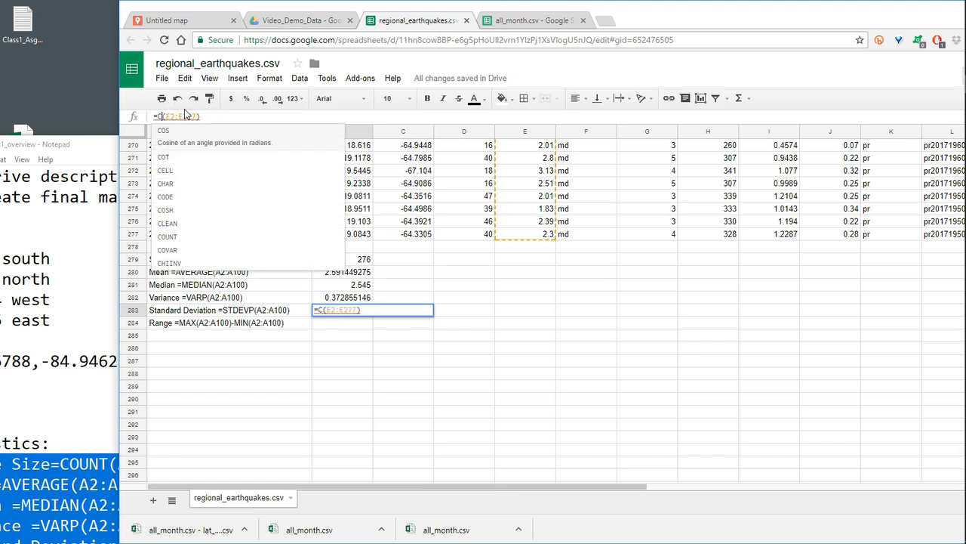
{"action": "type", "text": "sta"}
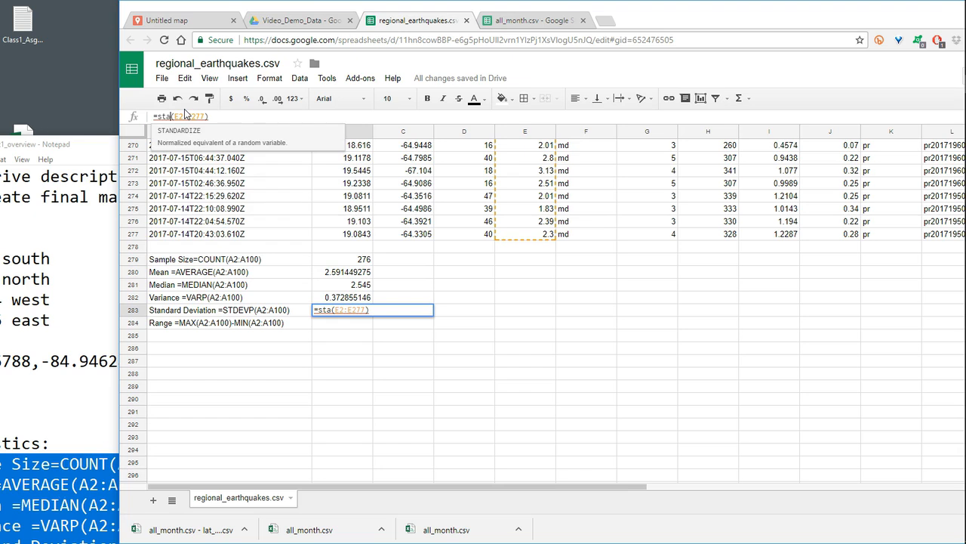
{"action": "key", "text": "BackSpace"}
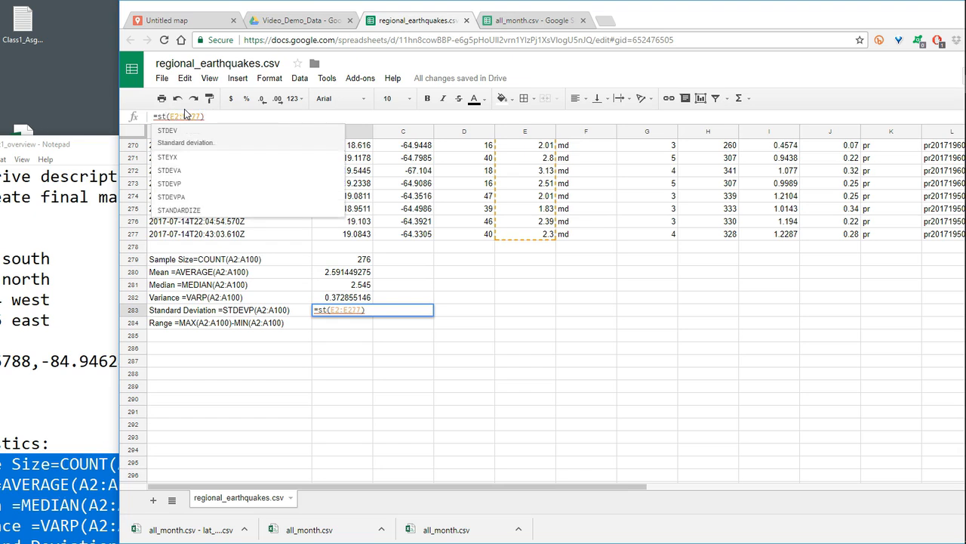
{"action": "type", "text": "de"}
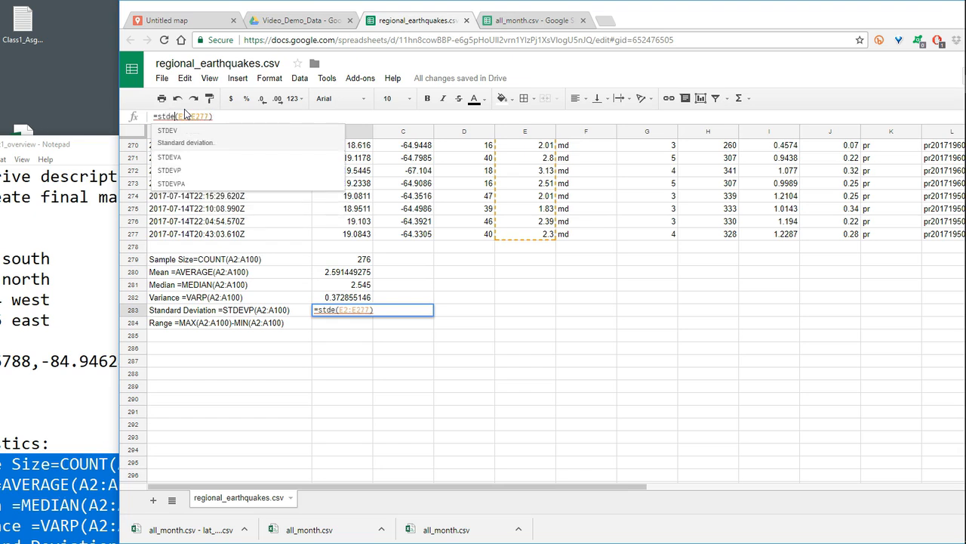
{"action": "type", "text": "p"}
{"action": "key", "text": "Tab"}
{"action": "left_click", "coordinate": [240, 117]}
{"action": "key", "text": "Return"}
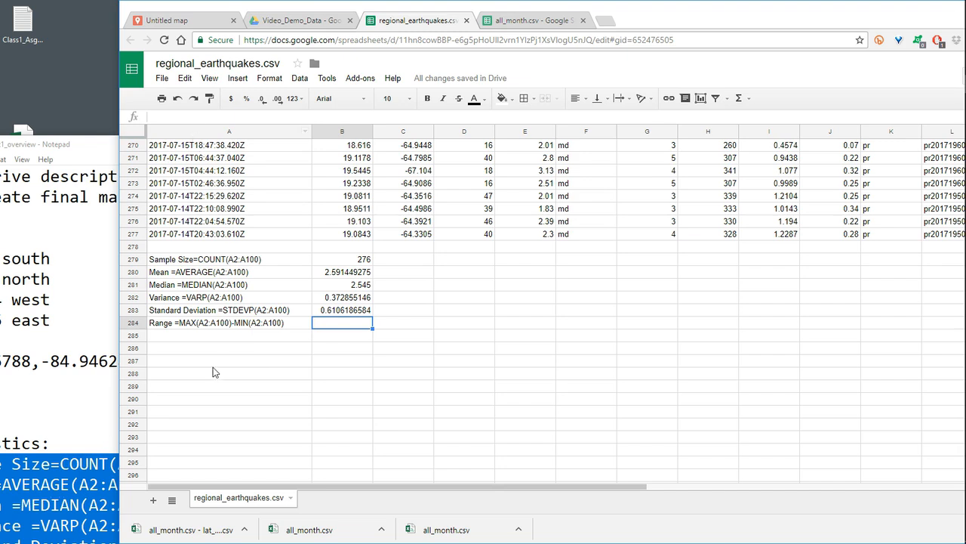
- Copy the formula =MAX(A2:A100)-MIN(A2:A100) from the Range label in A284 and paste it into B284
{"action": "left_click", "coordinate": [220, 323]}
{"action": "double_click", "coordinate": [285, 323]}
{"action": "left_click_drag", "start_coordinate": [286, 323], "coordinate": [181, 328]}
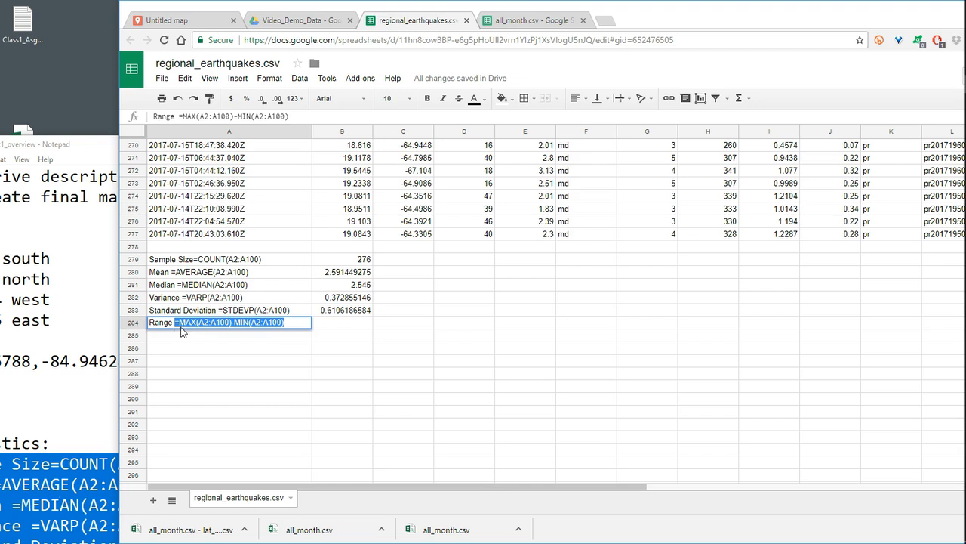
{"action": "left_click", "coordinate": [221, 117]}
{"action": "left_click_drag", "start_coordinate": [302, 117], "coordinate": [143, 117]}
{"action": "key", "text": "ctrl+c"}
{"action": "left_click", "coordinate": [343, 326]}
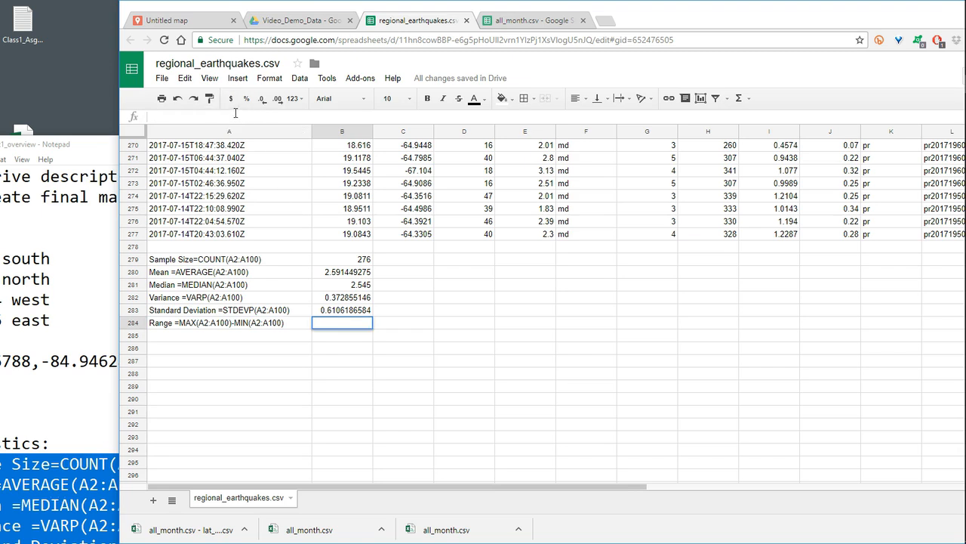
{"action": "key", "text": "ctrl+v"}
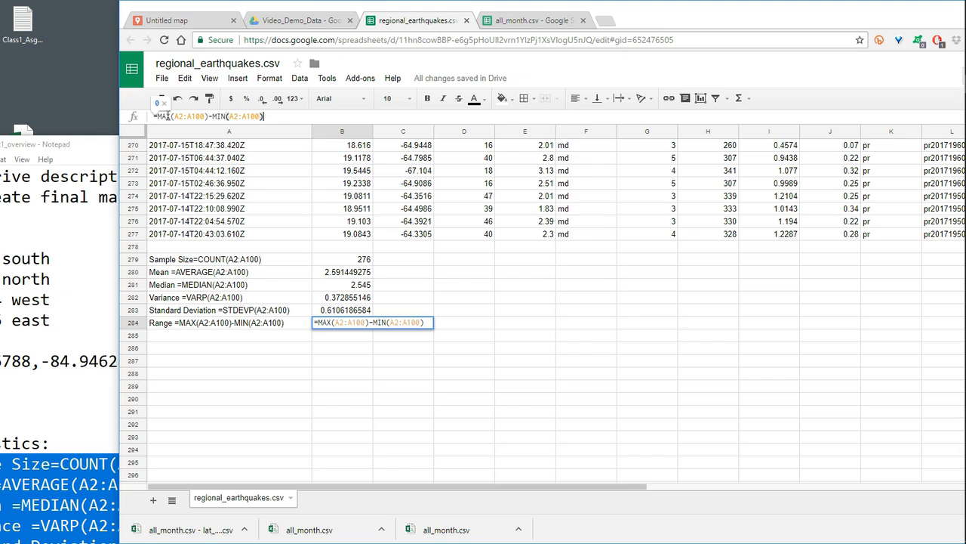
- Change the starting cell of both the MAX and MIN ranges in B284's formula to E2
{"action": "left_click", "coordinate": [180, 116]}
{"action": "key", "text": "BackSpace"}
{"action": "type", "text": "e"}
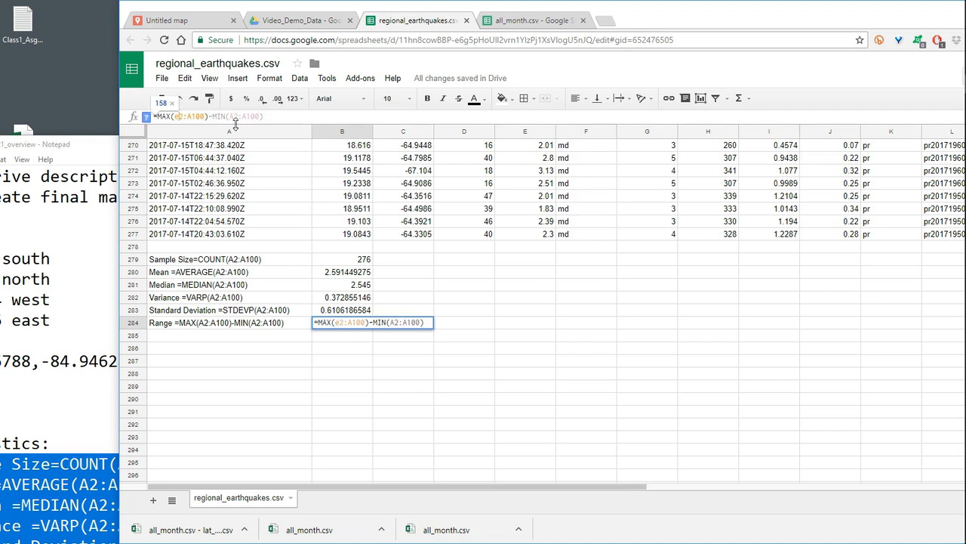
{"action": "left_click", "coordinate": [243, 117]}
{"action": "key", "text": "BackSpace"}
{"action": "type", "text": "e"}
- Change the end cell of the MAX range in B284's formula to E277
{"action": "left_click", "coordinate": [192, 118]}
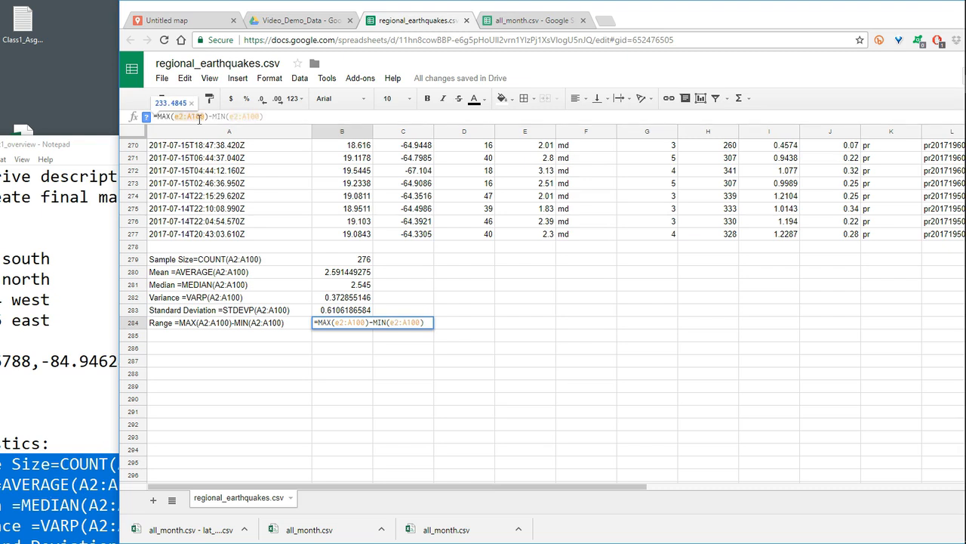
{"action": "key", "text": "BackSpace"}
{"action": "type", "text": "e"}
{"action": "key", "text": "Delete"}
{"action": "key", "text": "Delete"}
{"action": "key", "text": "Delete"}
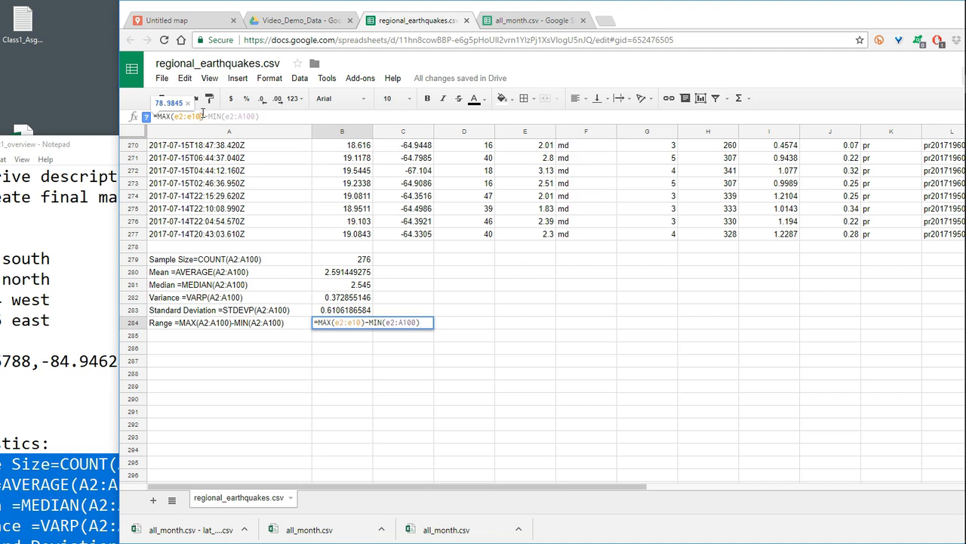
{"action": "type", "text": "277"}
- Change the end cell of the MIN range in B284's formula to E277 and enter the formula
{"action": "left_click", "coordinate": [259, 116]}
{"action": "key", "text": "BackSpace"}
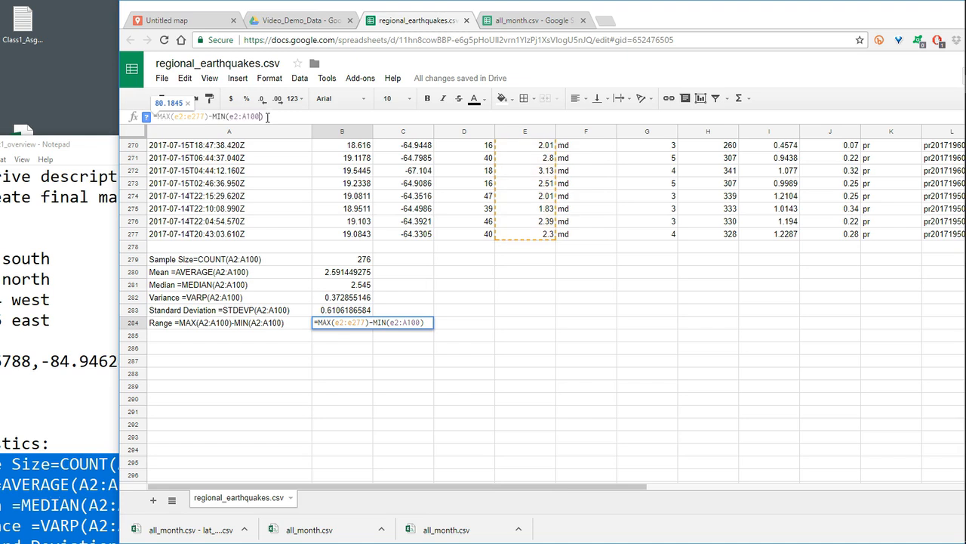
{"action": "key", "text": "BackSpace"}
{"action": "key", "text": "BackSpace"}
{"action": "key", "text": "BackSpace"}
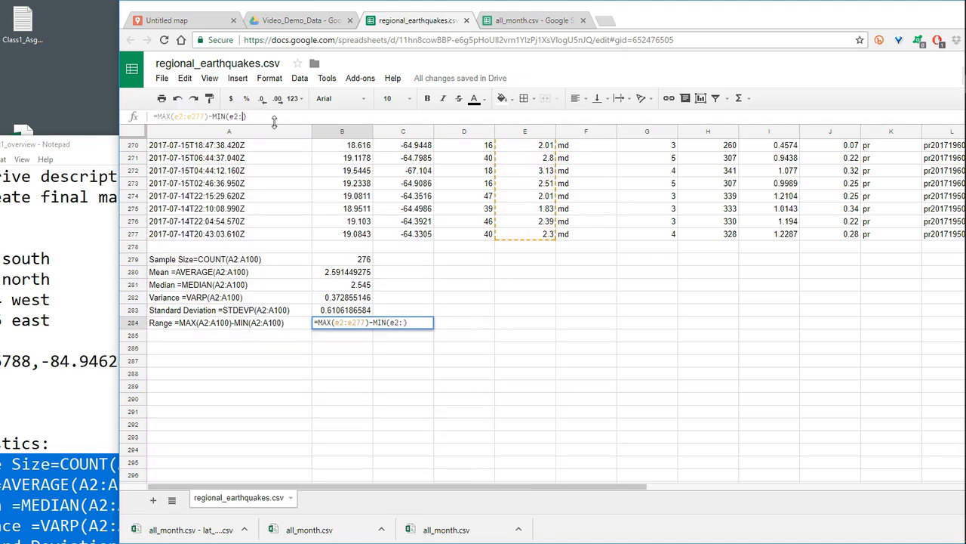
{"action": "type", "text": "e277"}
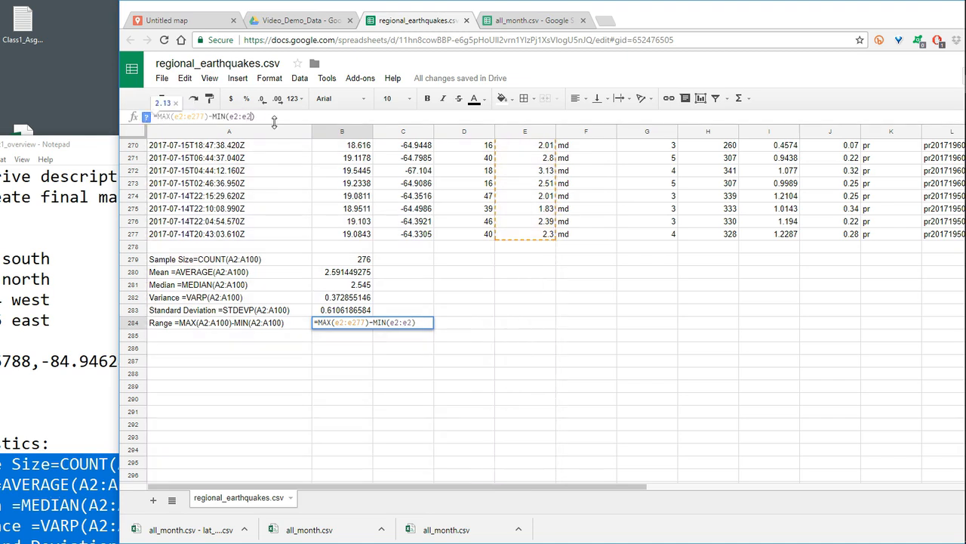
{"action": "key", "text": "Return"}
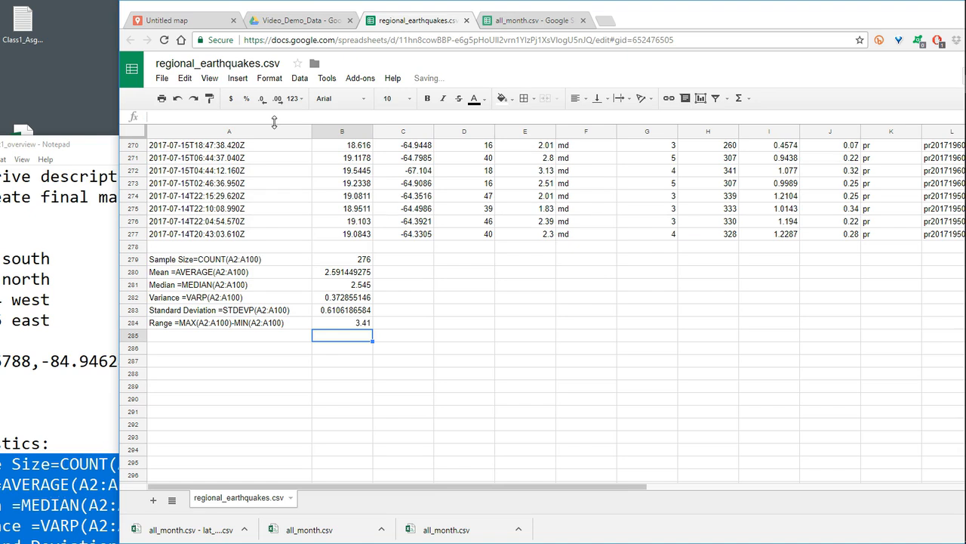
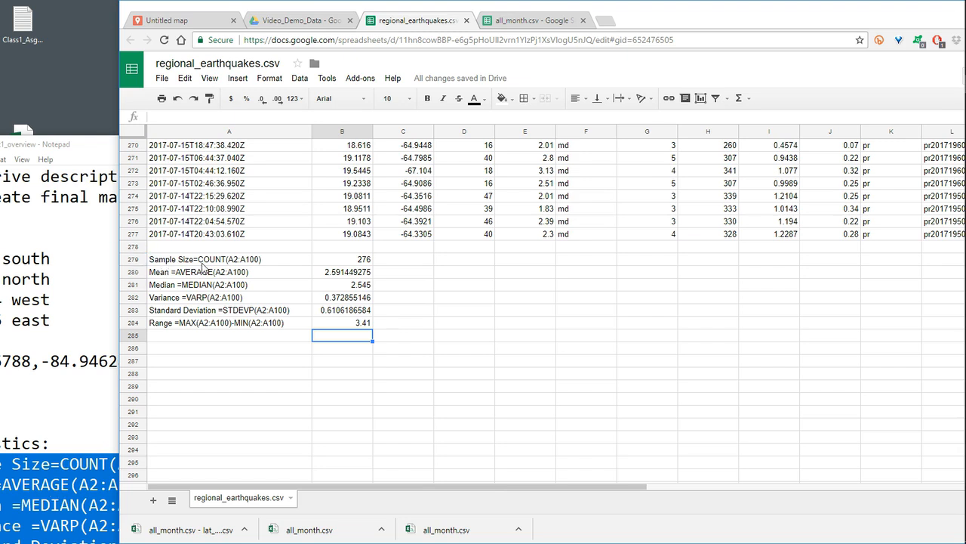
- Copy the descriptive statistics labels and results in A279:B284
{"action": "left_click", "coordinate": [164, 262]}
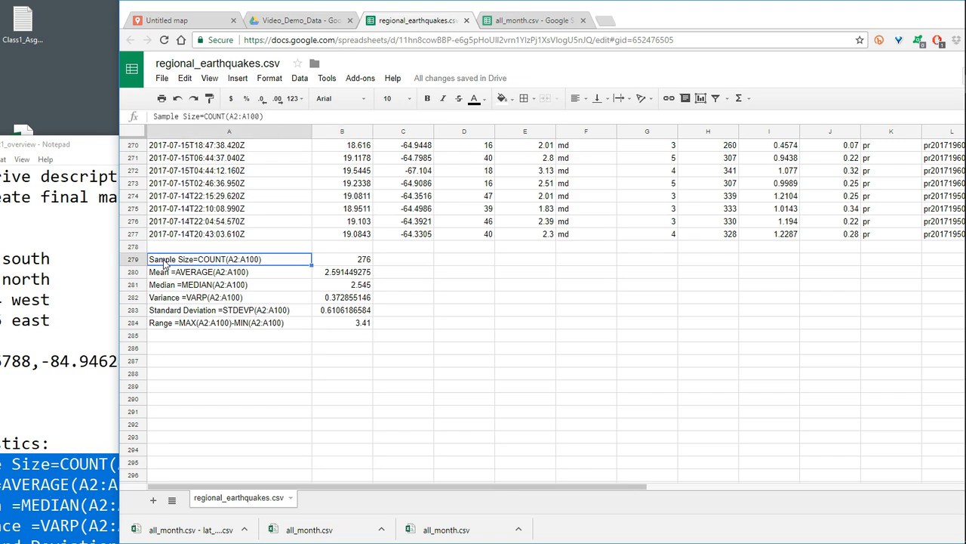
{"action": "left_click", "coordinate": [339, 324], "text": "shift"}
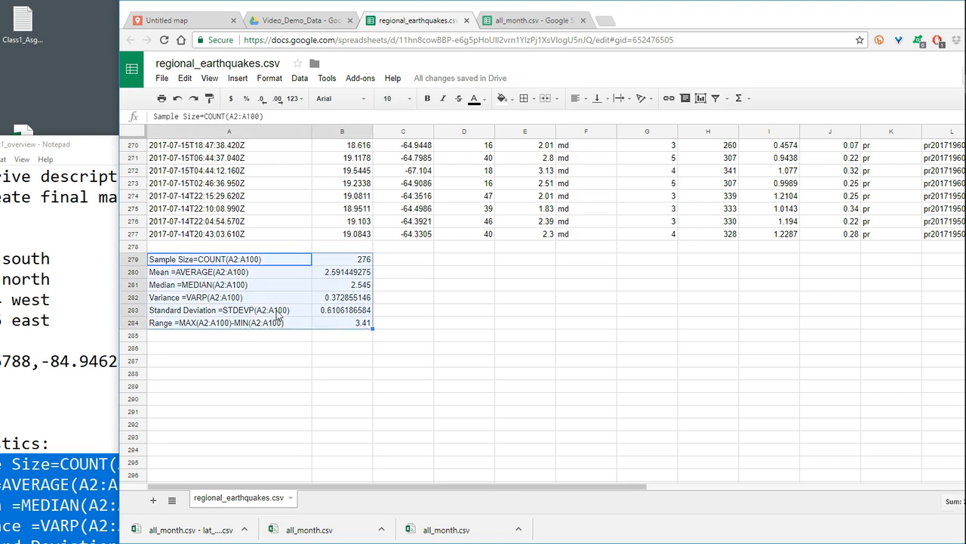
{"action": "key", "text": "ctrl+c"}
{"action": "left_click", "coordinate": [291, 350]}
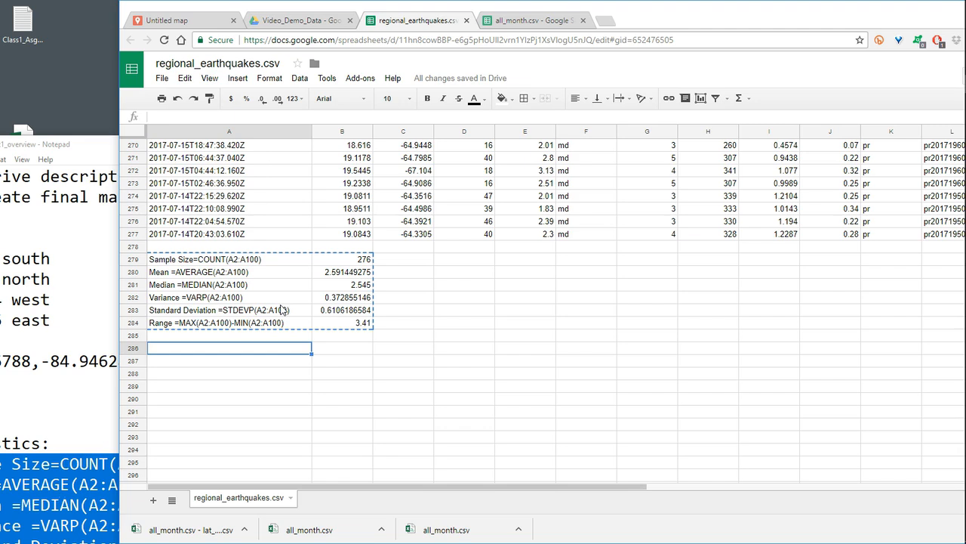
- Clear the Sample Size and Mean rows, the Median label in A281, and the results in B281 through B284
{"action": "left_click", "coordinate": [168, 261]}
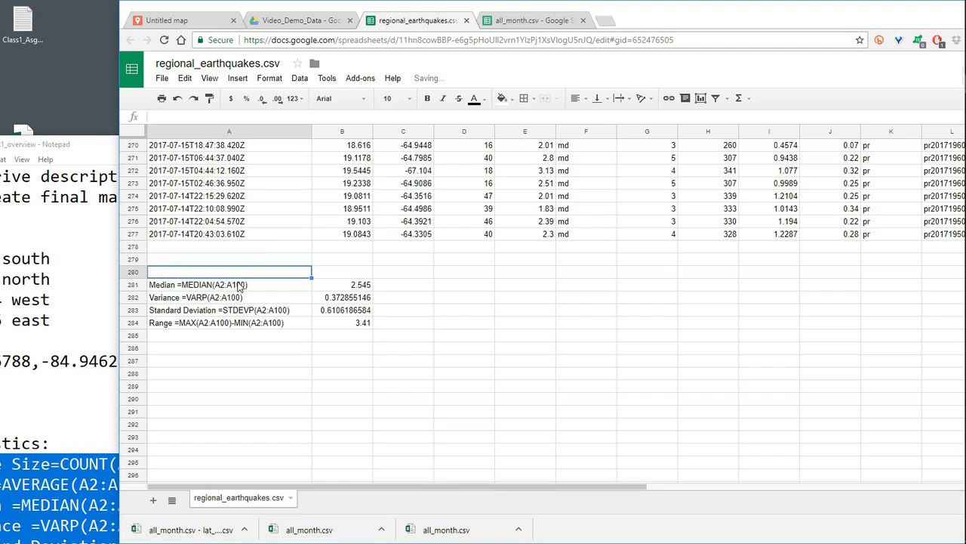
{"action": "left_click", "coordinate": [235, 284]}
{"action": "key", "text": "Delete"}
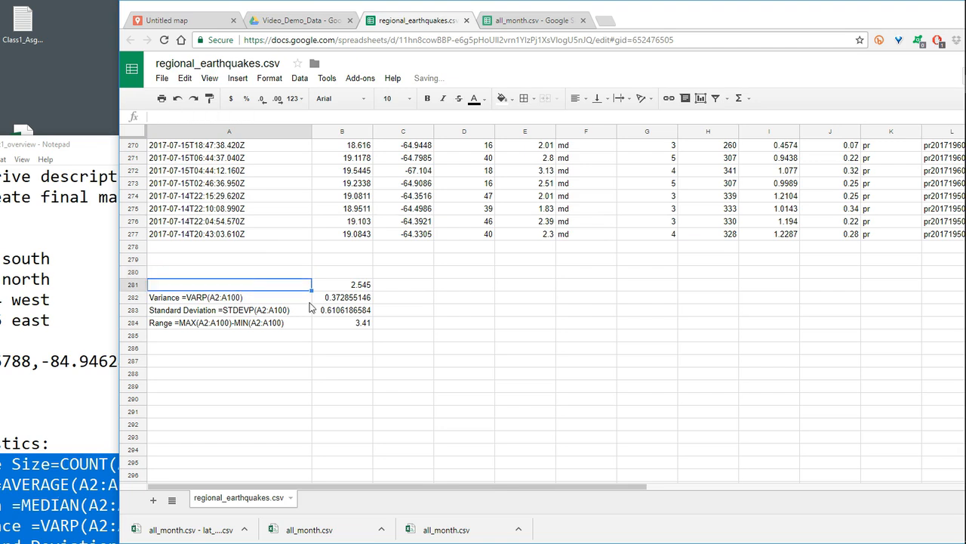
{"action": "left_click", "coordinate": [366, 285]}
{"action": "key", "text": "Delete"}
{"action": "left_click", "coordinate": [369, 297]}
{"action": "key", "text": "Delete"}
{"action": "left_click", "coordinate": [338, 310]}
{"action": "key", "text": "Delete"}
{"action": "left_click", "coordinate": [351, 323]}
{"action": "key", "text": "Delete"}
- Clear the Range, Standard Deviation and Variance labels from A284, A283 and A282 so only earthquake data remains in the sheet
{"action": "left_click", "coordinate": [268, 324]}
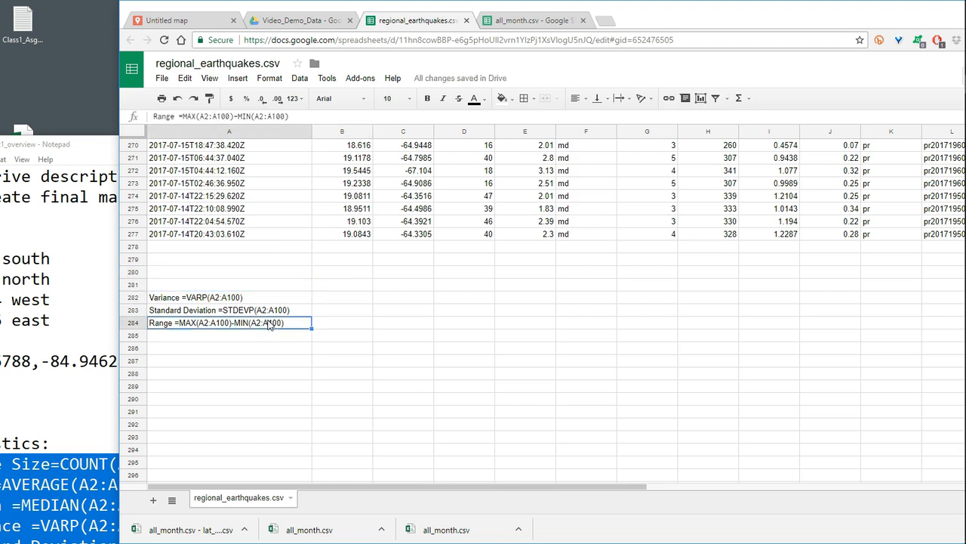
{"action": "key", "text": "Delete"}
{"action": "left_click", "coordinate": [269, 311]}
{"action": "key", "text": "Delete"}
{"action": "left_click", "coordinate": [234, 301]}
{"action": "key", "text": "Delete"}
{"action": "left_click", "coordinate": [276, 340]}
{"action": "scroll", "coordinate": [324, 327], "scroll_direction": "down", "scroll_amount": 2}
{"action": "scroll", "coordinate": [329, 323], "scroll_direction": "up", "scroll_amount": 10}
{"action": "scroll", "coordinate": [328, 322], "scroll_direction": "down", "scroll_amount": 5}
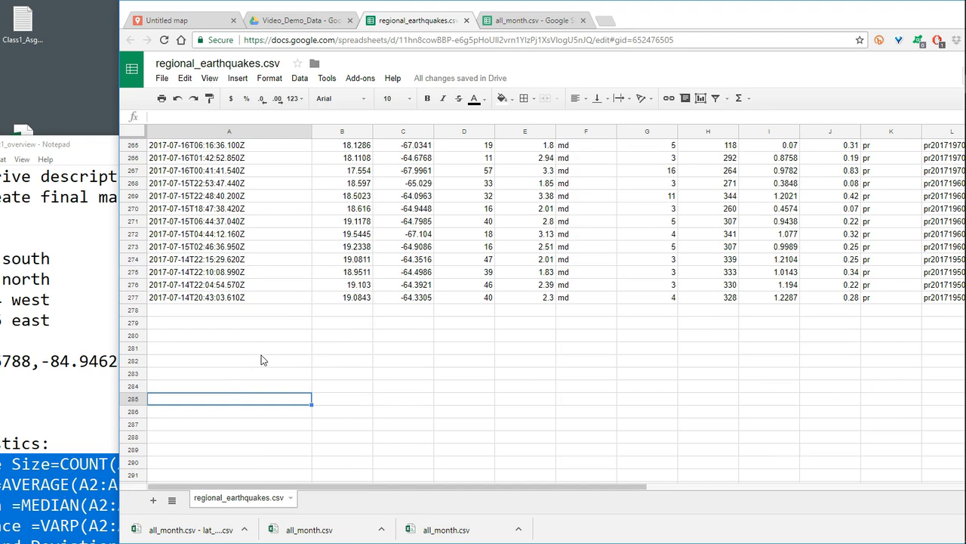
{"action": "scroll", "coordinate": [350, 326], "scroll_direction": "down", "scroll_amount": 1}
{"action": "scroll", "coordinate": [350, 325], "scroll_direction": "up", "scroll_amount": 4}
{"action": "scroll", "coordinate": [350, 326], "scroll_direction": "up", "scroll_amount": 20}
{"action": "scroll", "coordinate": [356, 326], "scroll_direction": "up", "scroll_amount": 20}
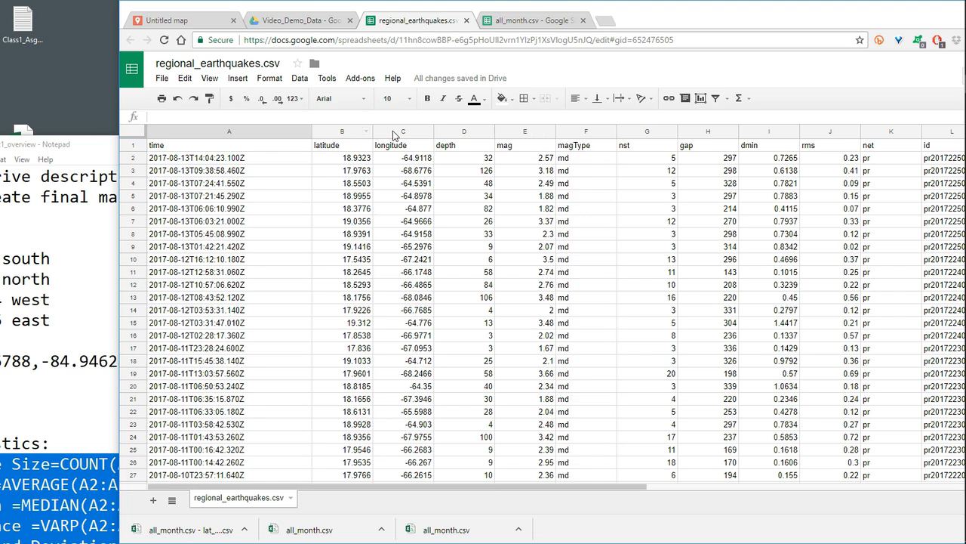
- Switch to the Untitled map and go to the My Maps home page at mymaps.google.com
{"action": "left_click_drag", "start_coordinate": [681, 17], "coordinate": [610, 19]}
{"action": "left_click", "coordinate": [123, 23]}
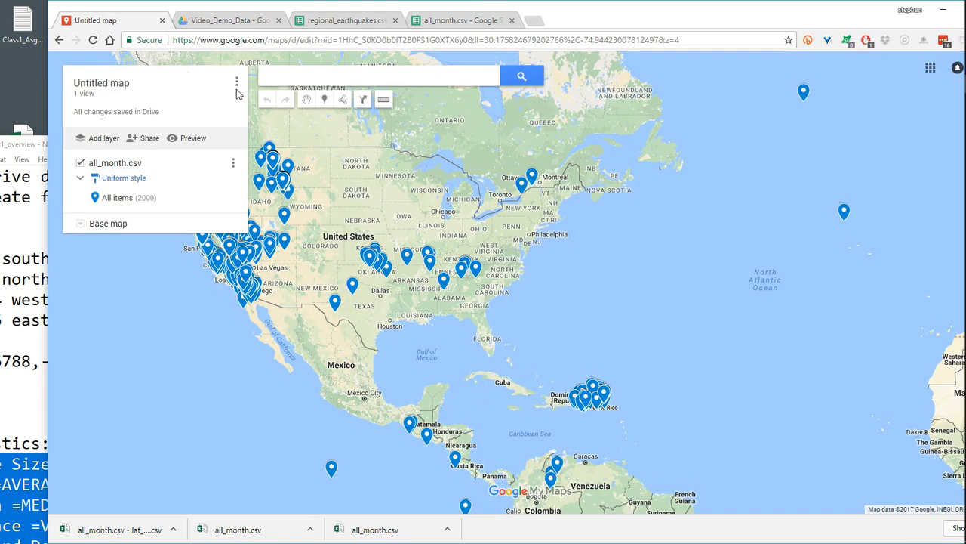
{"action": "left_click", "coordinate": [251, 41]}
{"action": "type", "text": "mymaps.google.com"}
{"action": "key", "text": "Return"}
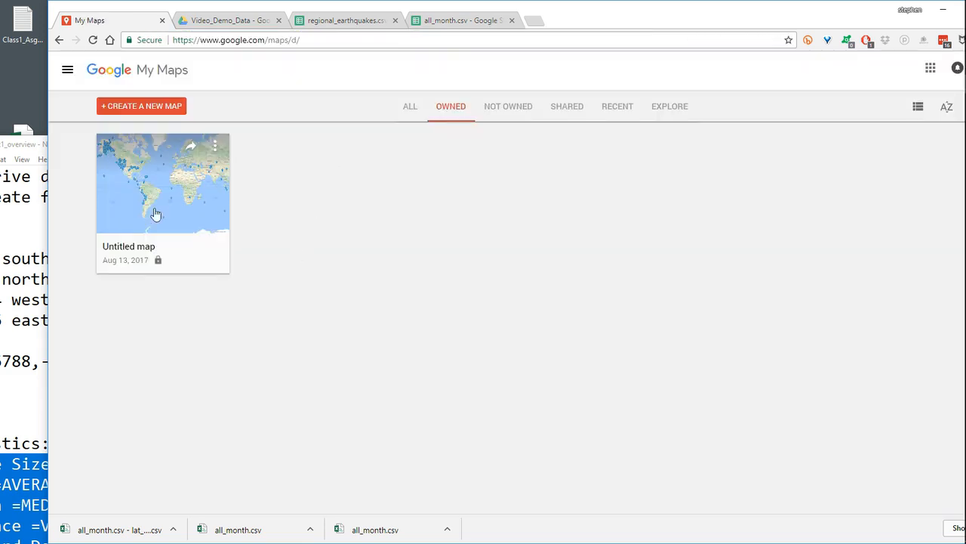
- Move the existing Untitled map to the trash
{"action": "left_click", "coordinate": [216, 151]}
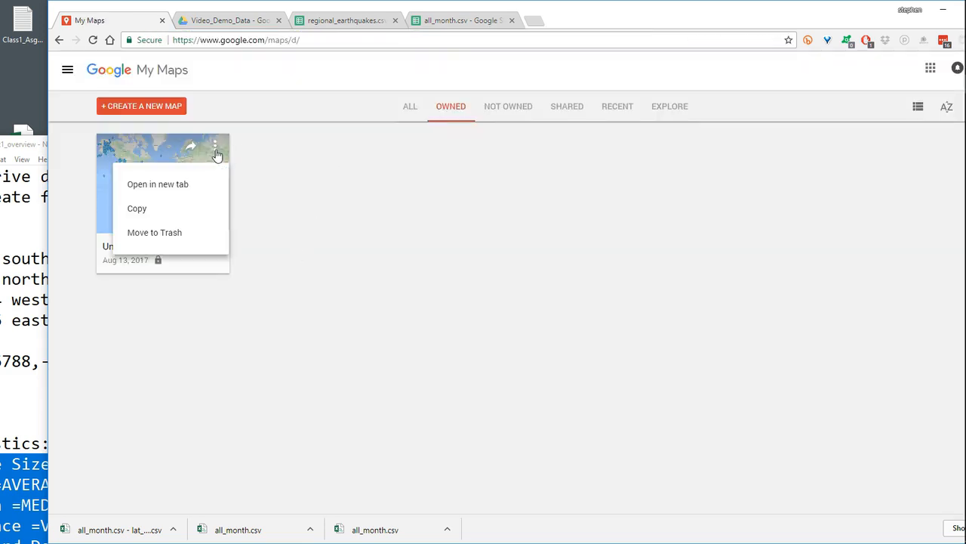
{"action": "left_click", "coordinate": [178, 232]}
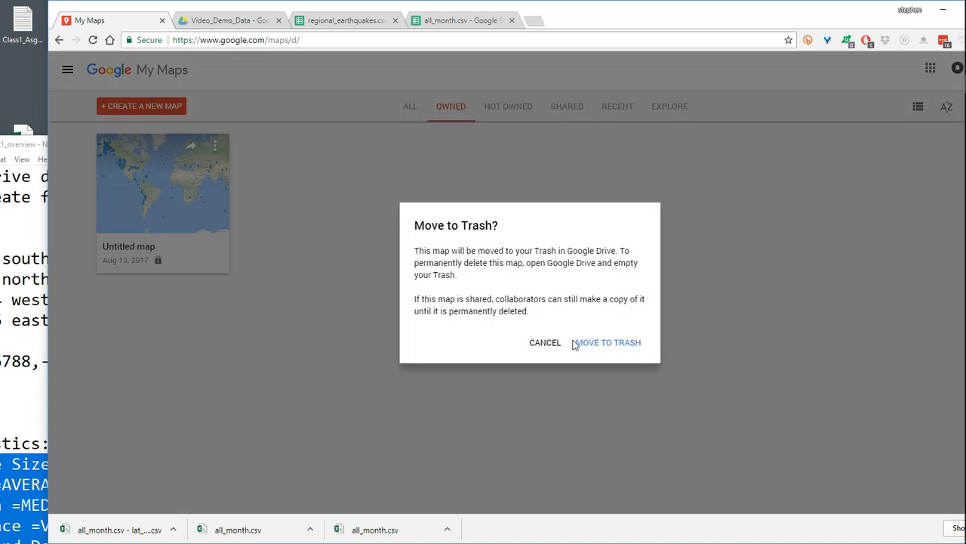
{"action": "left_click", "coordinate": [609, 343]}
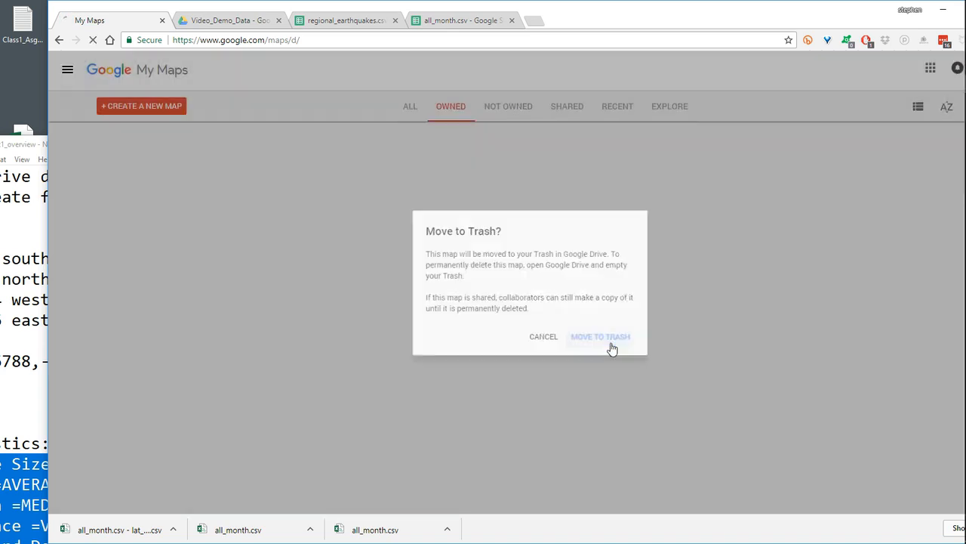
- Create a new map and import the regional_earthquakes.csv spreadsheet from Google Drive's FALL-2017 > Video_Demo_Data folder into its layer
{"action": "left_click", "coordinate": [140, 110]}
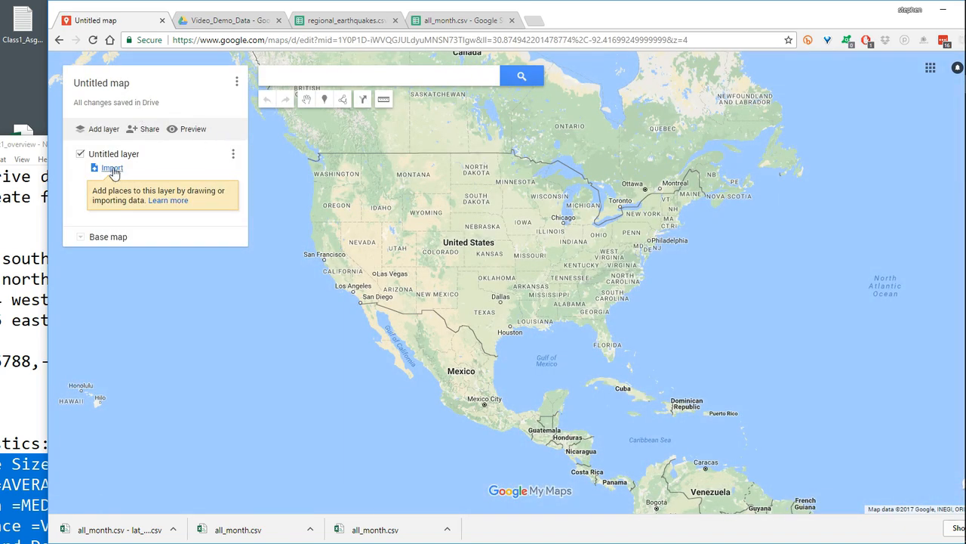
{"action": "left_click", "coordinate": [111, 167]}
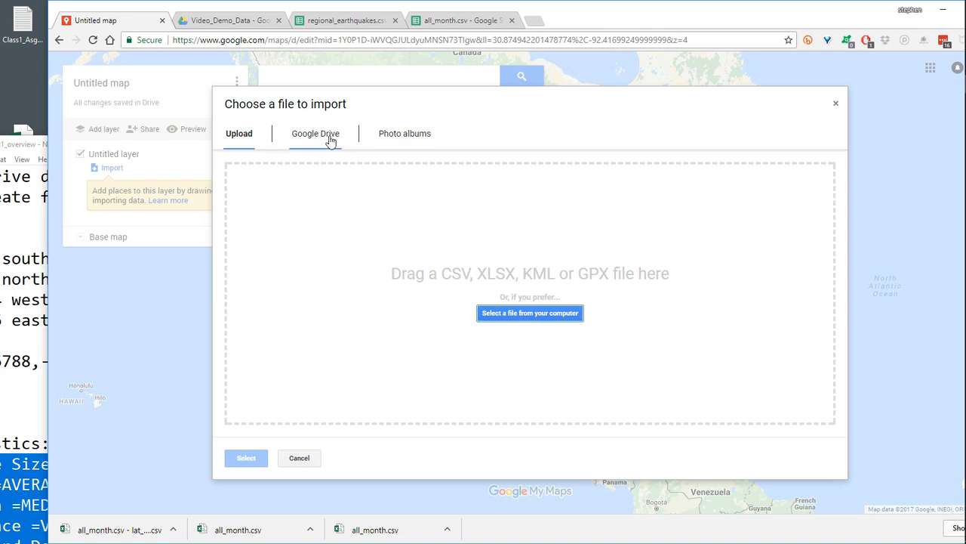
{"action": "left_click", "coordinate": [326, 136]}
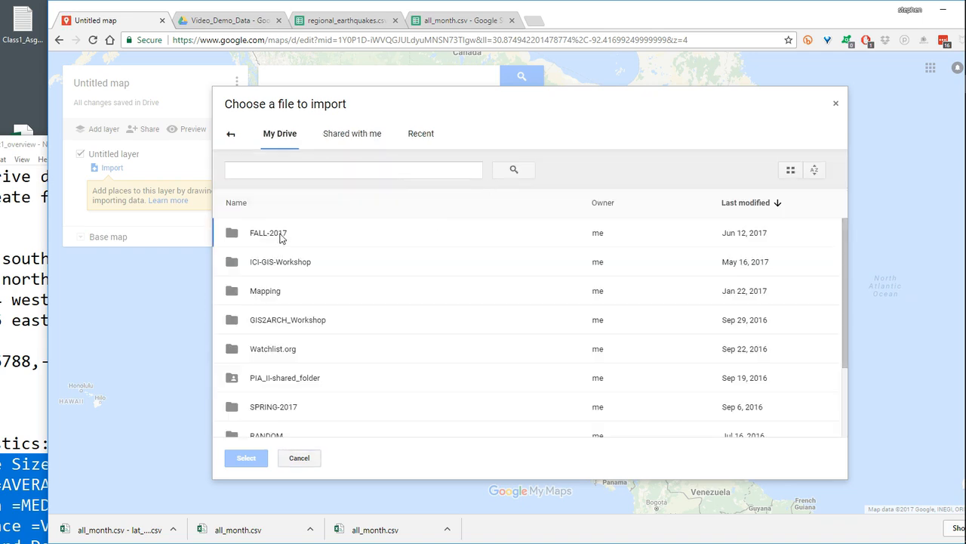
{"action": "double_click", "coordinate": [281, 237]}
{"action": "double_click", "coordinate": [290, 249]}
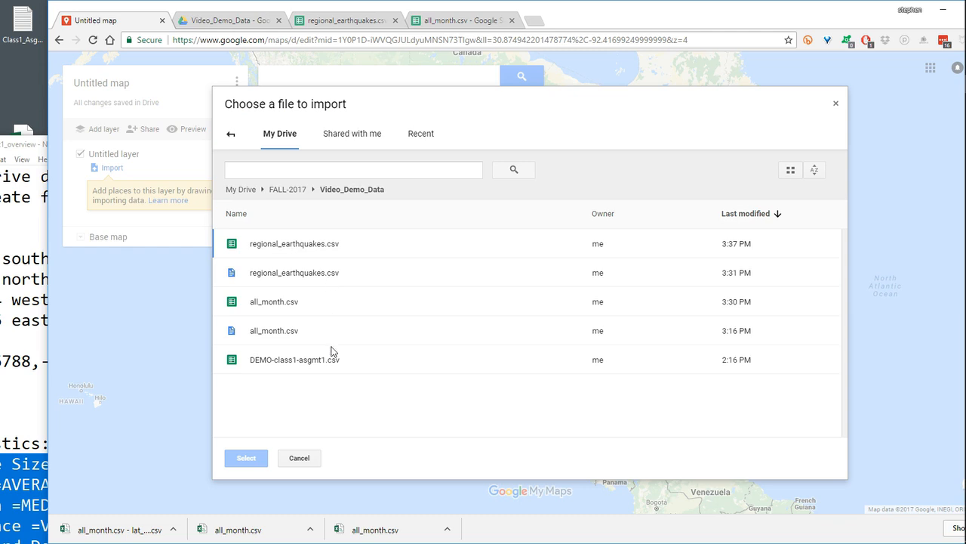
{"action": "left_click", "coordinate": [300, 279]}
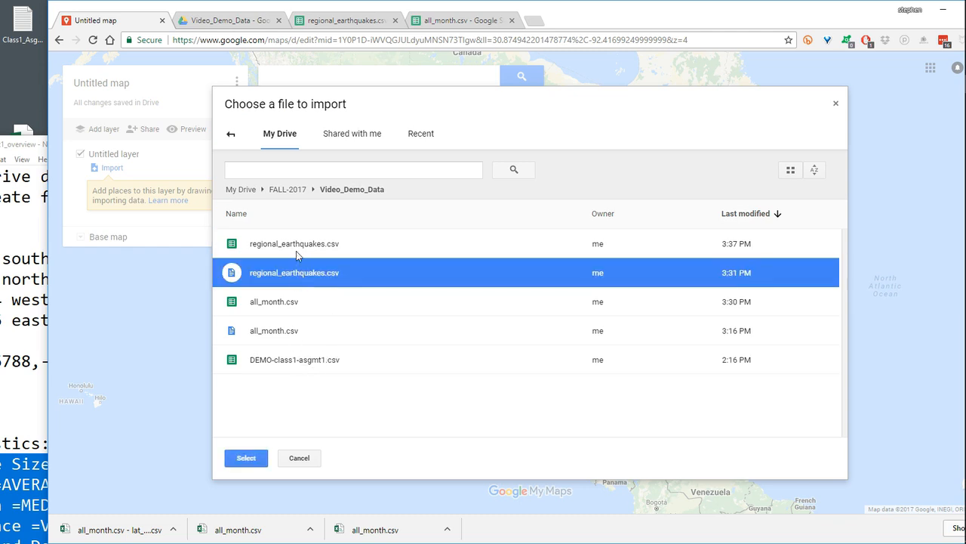
{"action": "left_click", "coordinate": [296, 245]}
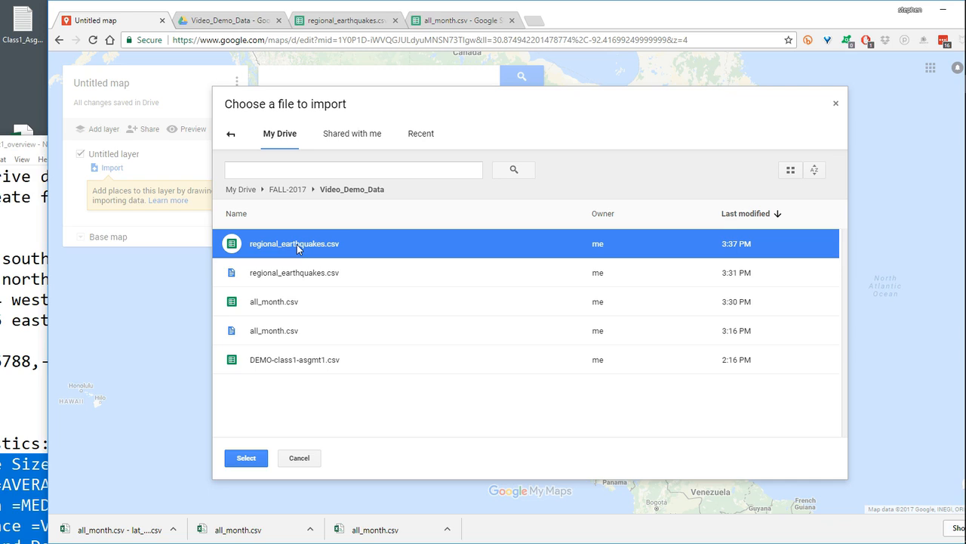
{"action": "left_click", "coordinate": [246, 458]}
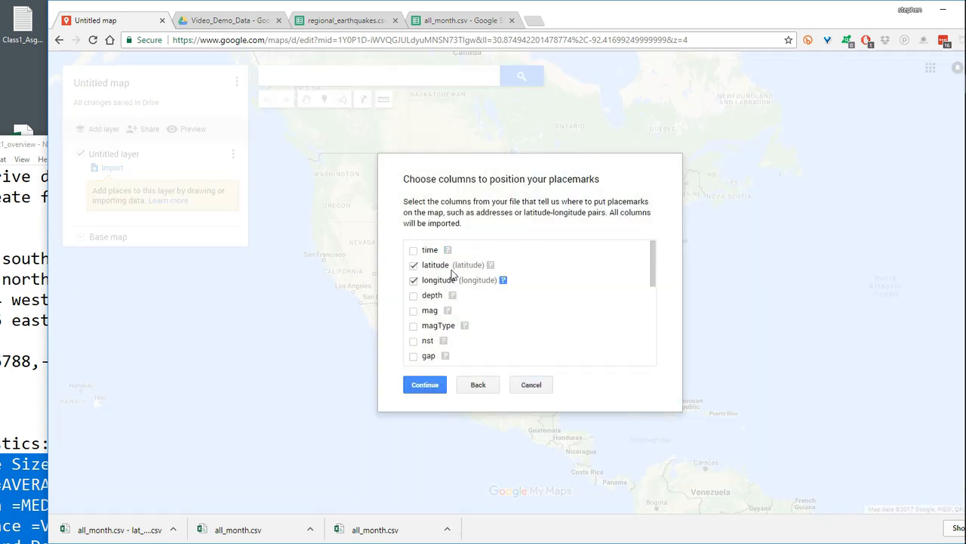
- Position the placemarks by the latitude and longitude columns and title the markers with the place column
{"action": "left_click", "coordinate": [425, 385]}
{"action": "left_click_drag", "start_coordinate": [653, 261], "coordinate": [657, 325]}
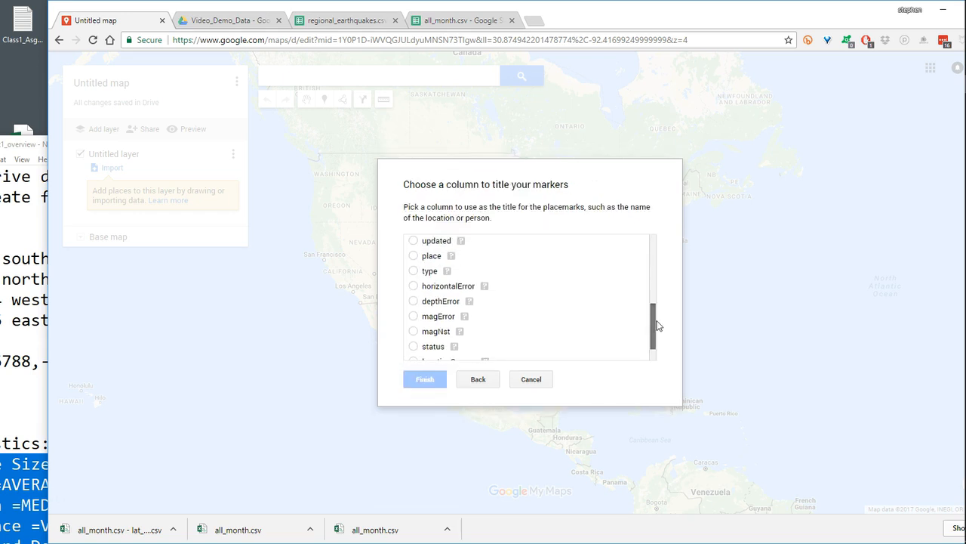
{"action": "left_click", "coordinate": [412, 255]}
{"action": "left_click", "coordinate": [425, 385]}
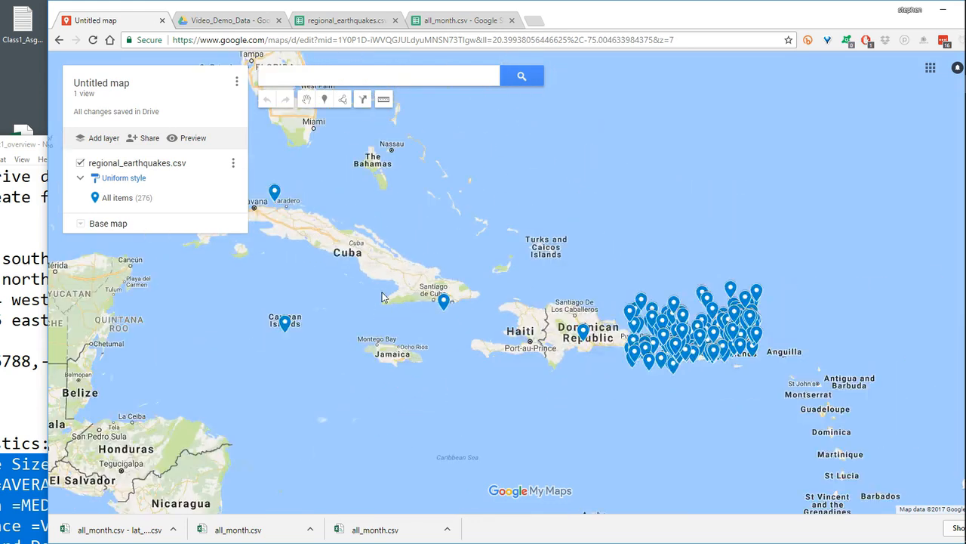
- Try the terrain style for the base map
{"action": "scroll", "coordinate": [382, 293], "scroll_direction": "down", "scroll_amount": 1}
{"action": "left_click_drag", "start_coordinate": [399, 271], "coordinate": [495, 298]}
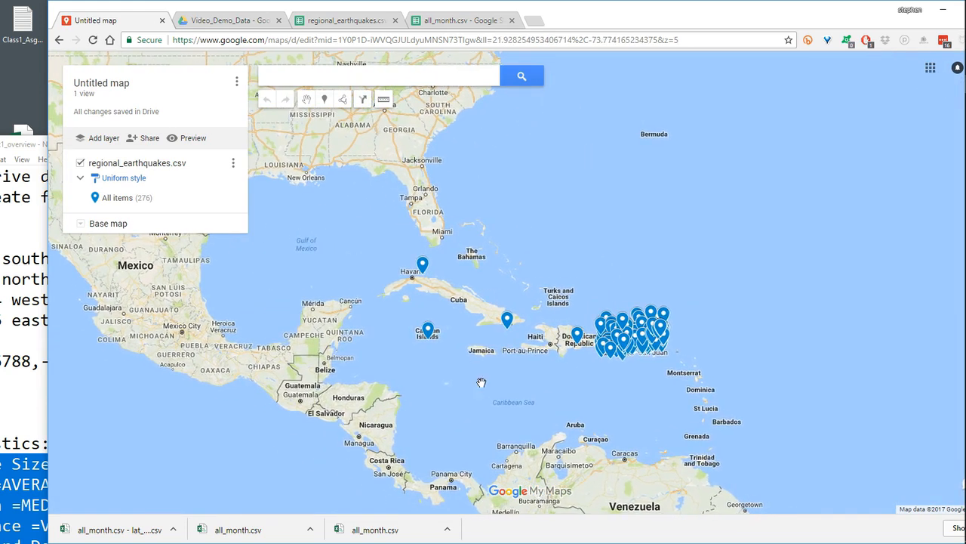
{"action": "left_click_drag", "start_coordinate": [490, 370], "coordinate": [475, 331]}
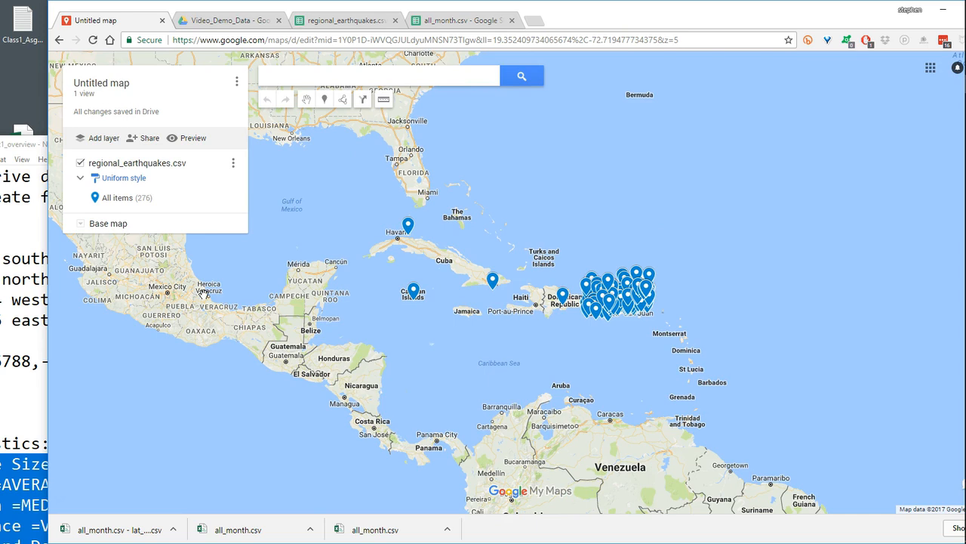
{"action": "left_click", "coordinate": [81, 224]}
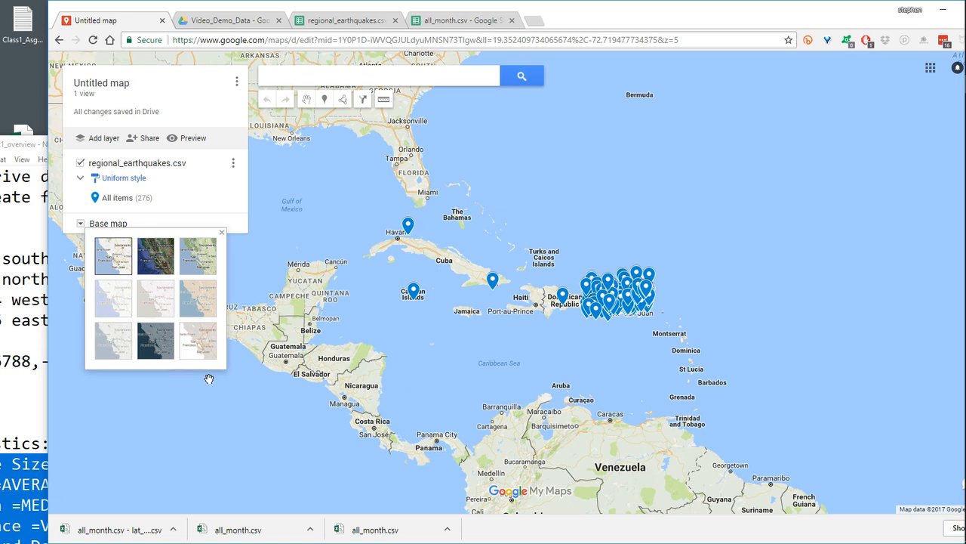
{"action": "left_click", "coordinate": [207, 272]}
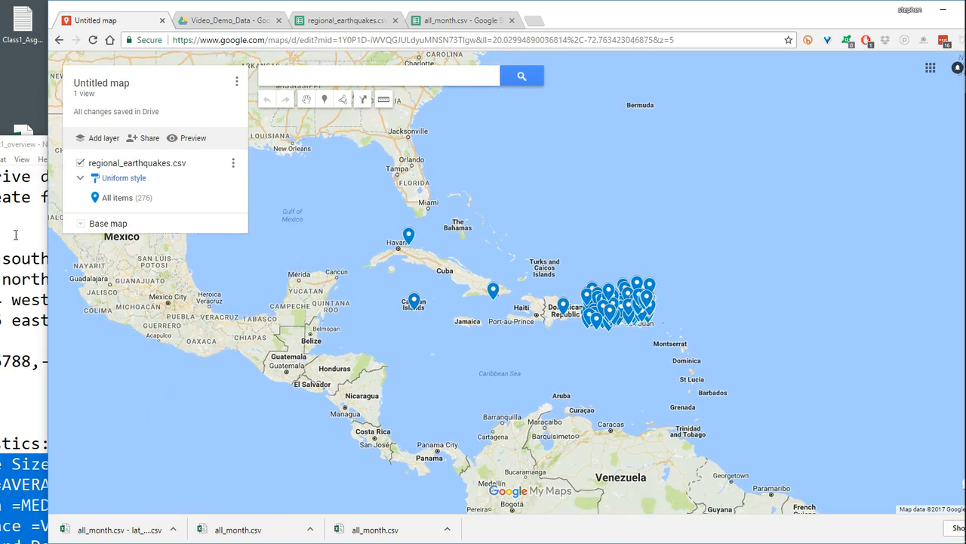
{"action": "left_click", "coordinate": [82, 225]}
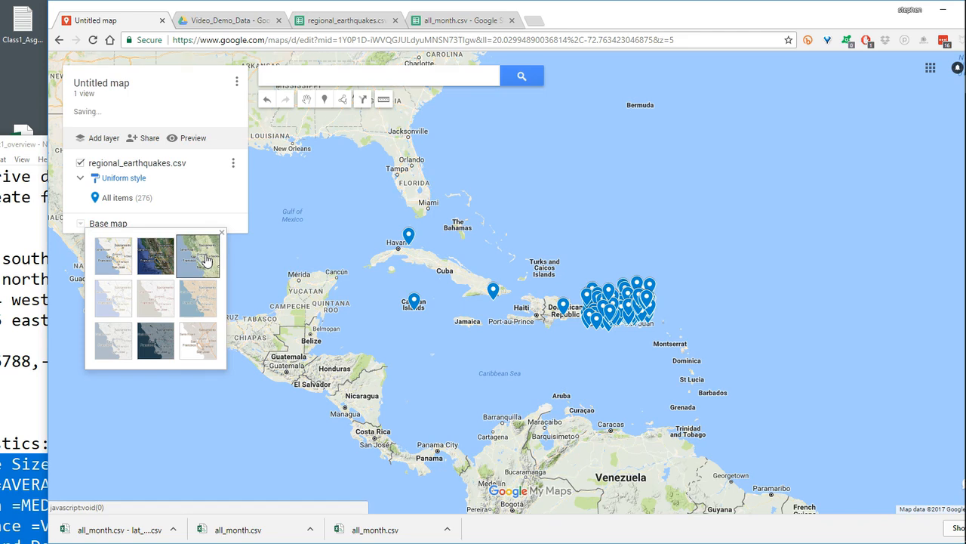
{"action": "left_click_drag", "start_coordinate": [414, 322], "coordinate": [442, 316]}
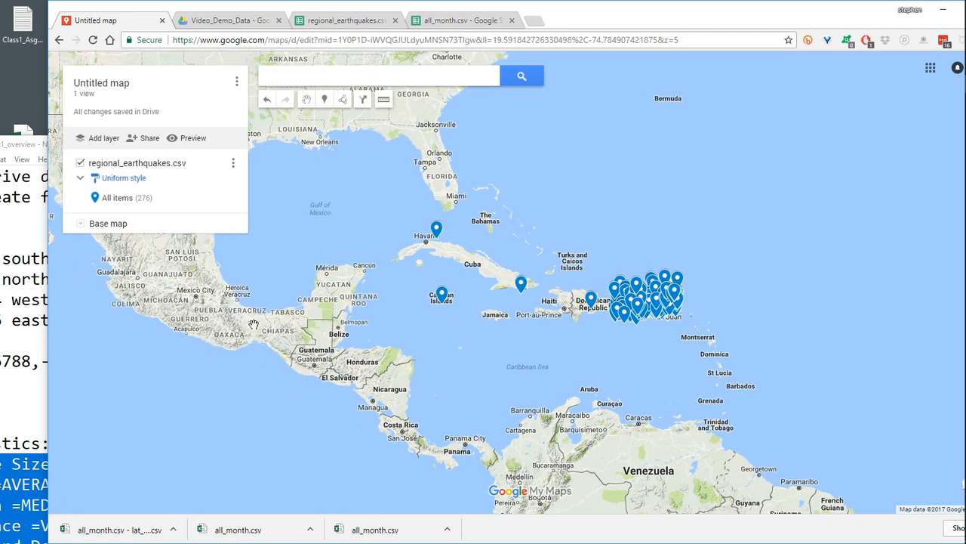
- Change the base map to the style with dark blue water and grey land
{"action": "left_click", "coordinate": [80, 225]}
{"action": "left_click", "coordinate": [159, 346]}
{"action": "left_click_drag", "start_coordinate": [553, 288], "coordinate": [589, 314]}
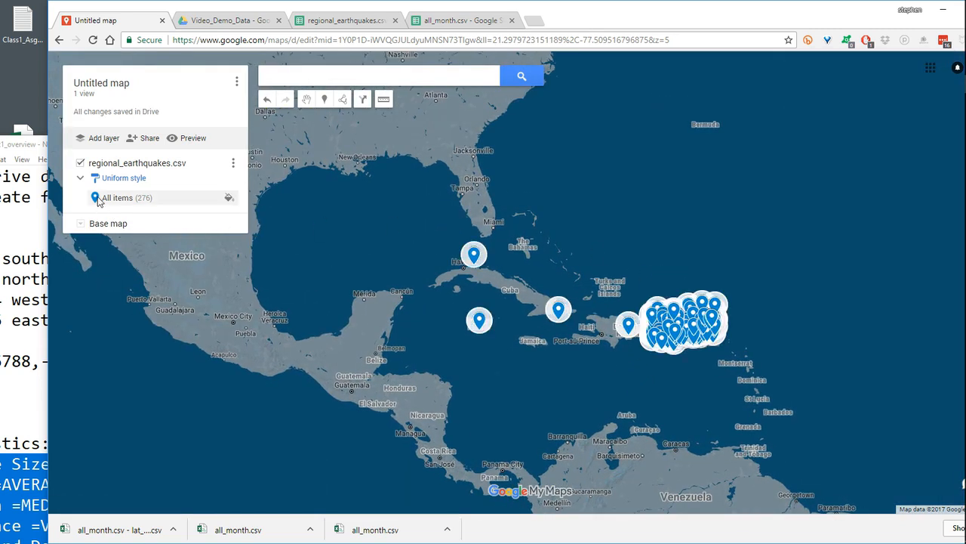
- Try yellow as the color of all markers in the regional_earthquakes.csv layer
{"action": "left_click", "coordinate": [229, 197]}
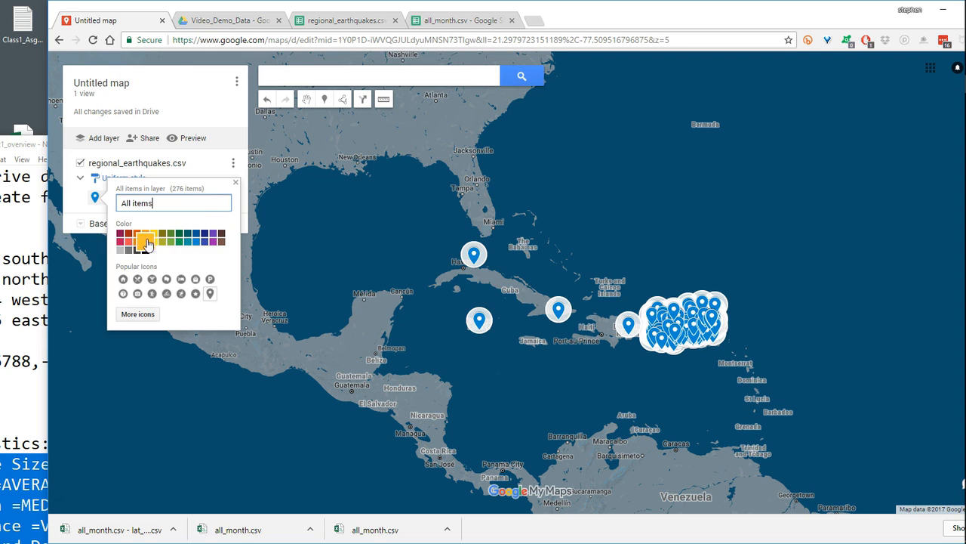
{"action": "left_click", "coordinate": [153, 241]}
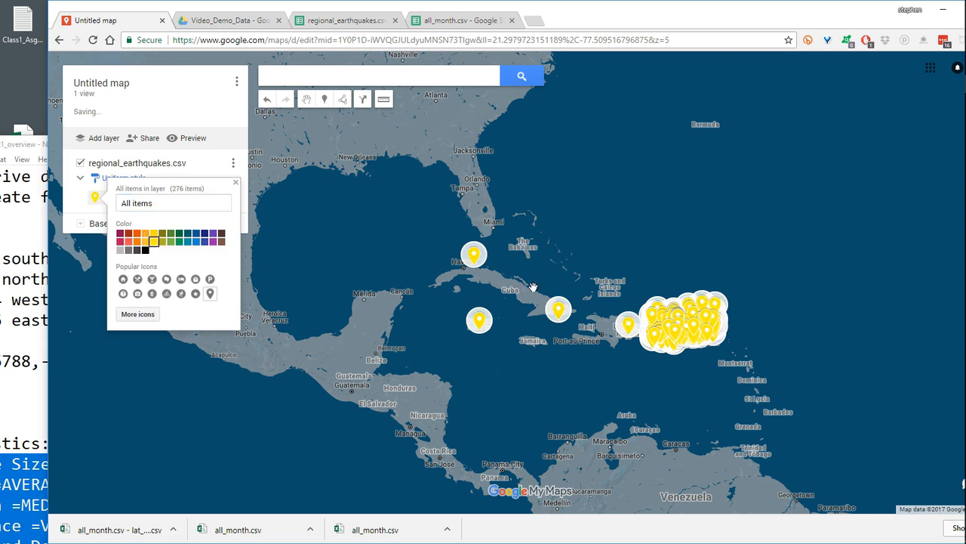
{"action": "left_click_drag", "start_coordinate": [571, 239], "coordinate": [561, 233]}
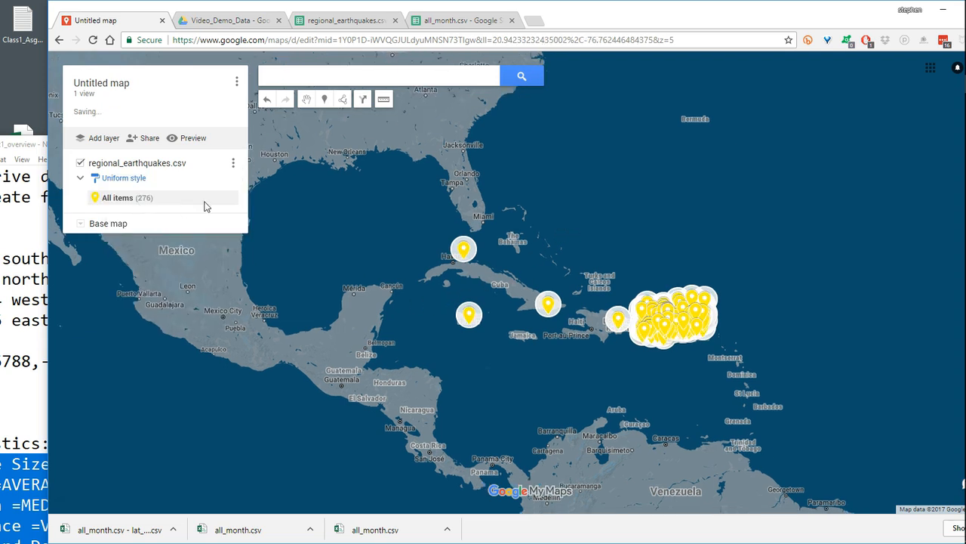
- Change the color of all markers in the regional_earthquakes.csv layer to dark orange
{"action": "left_click", "coordinate": [230, 198]}
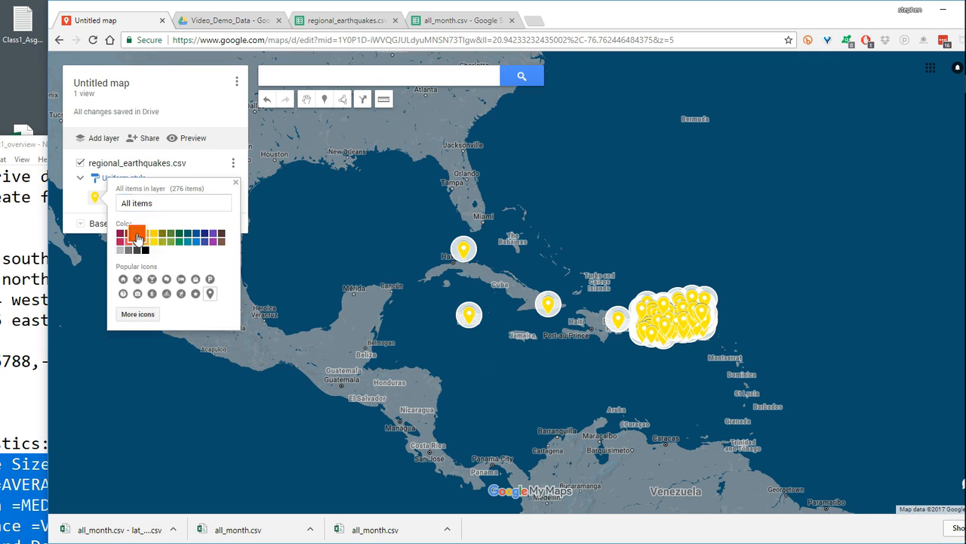
{"action": "left_click", "coordinate": [136, 239]}
{"action": "left_click", "coordinate": [421, 334]}
{"action": "scroll", "coordinate": [442, 334], "scroll_direction": "down", "scroll_amount": 1}
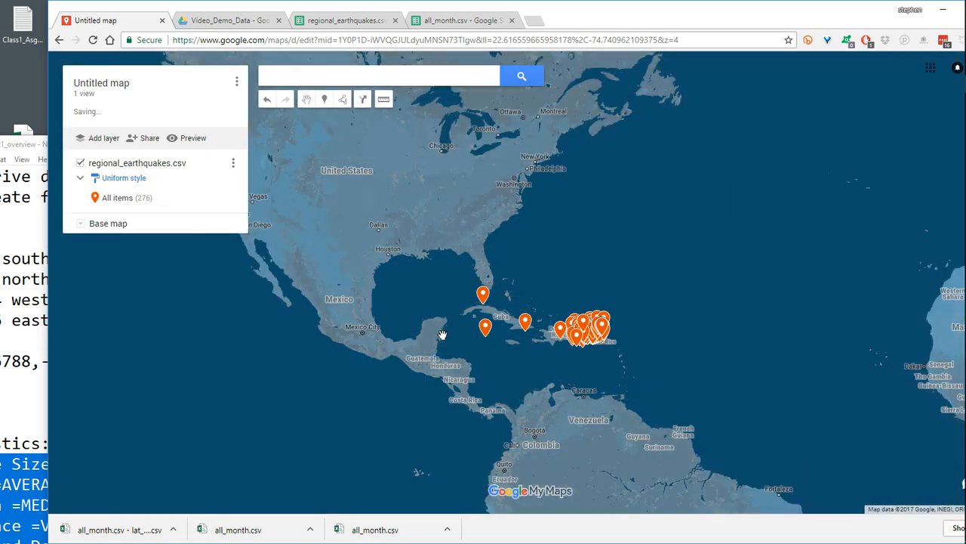
{"action": "scroll", "coordinate": [442, 334], "scroll_direction": "up", "scroll_amount": 1}
{"action": "left_click_drag", "start_coordinate": [434, 335], "coordinate": [358, 325]}
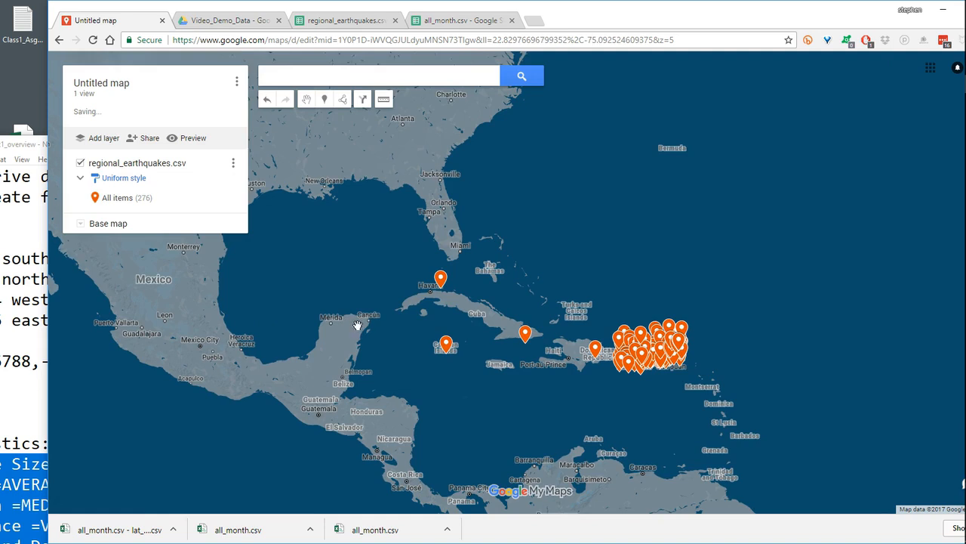
- Edit the map's title and description details, replacing the untitled map's title with "test map"
{"action": "scroll", "coordinate": [358, 325], "scroll_direction": "up", "scroll_amount": 1}
{"action": "left_click_drag", "start_coordinate": [561, 339], "coordinate": [376, 262]}
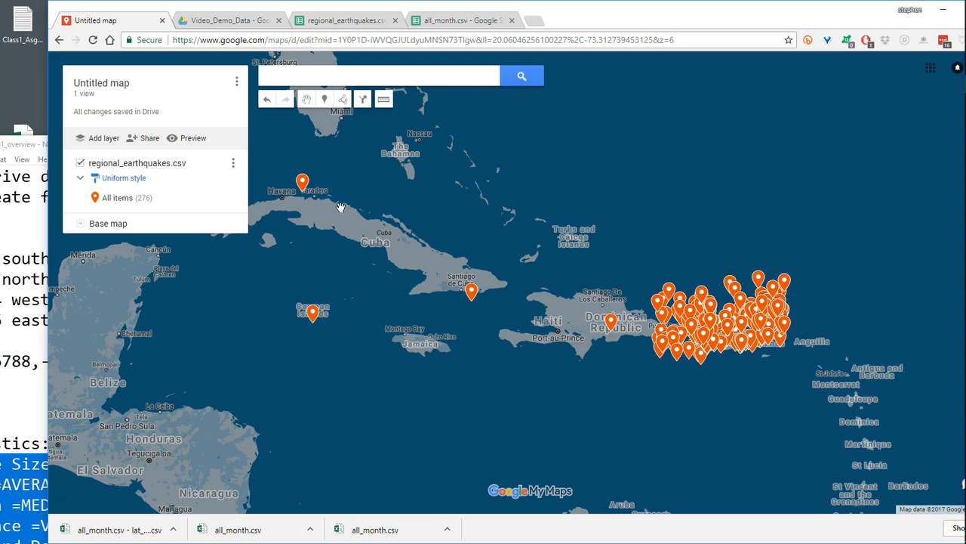
{"action": "left_click", "coordinate": [236, 81]}
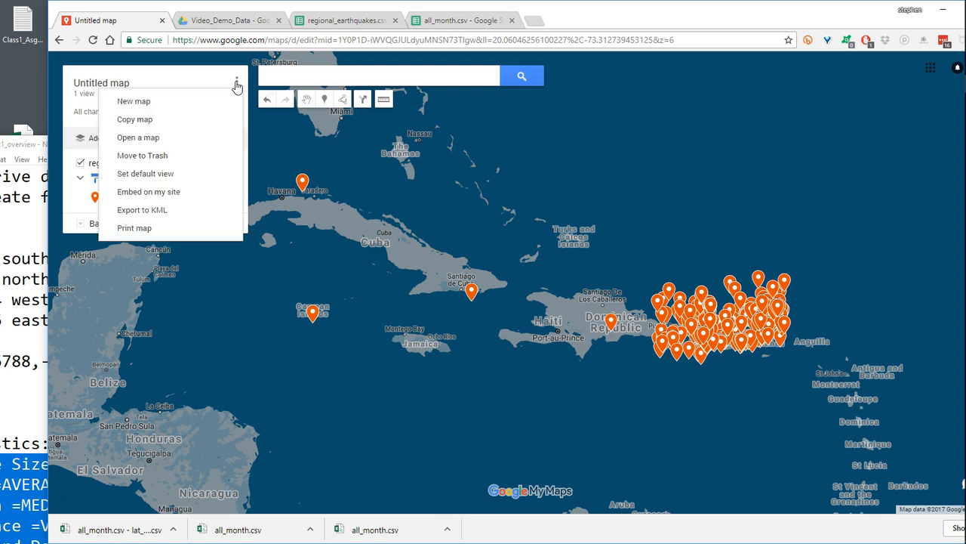
{"action": "left_click", "coordinate": [88, 87]}
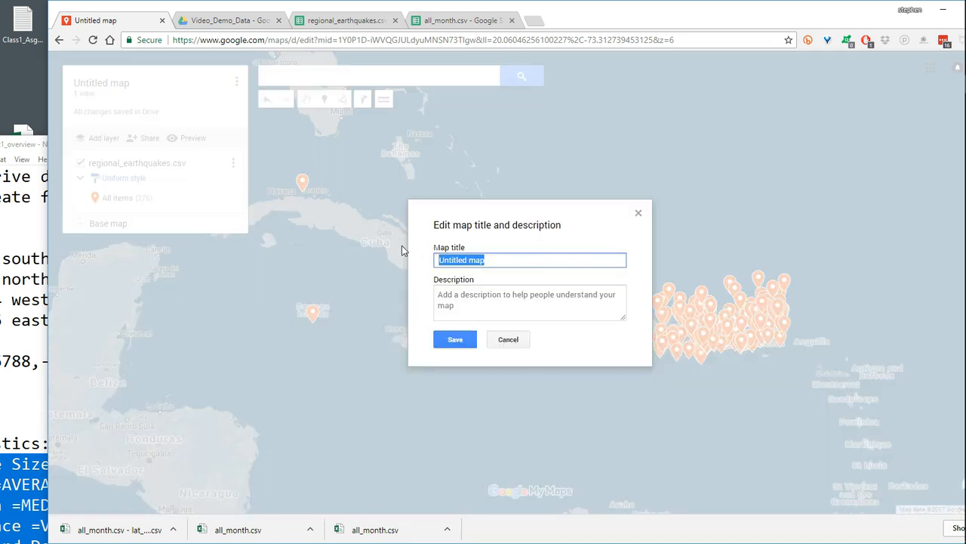
{"action": "key", "text": "BackSpace"}
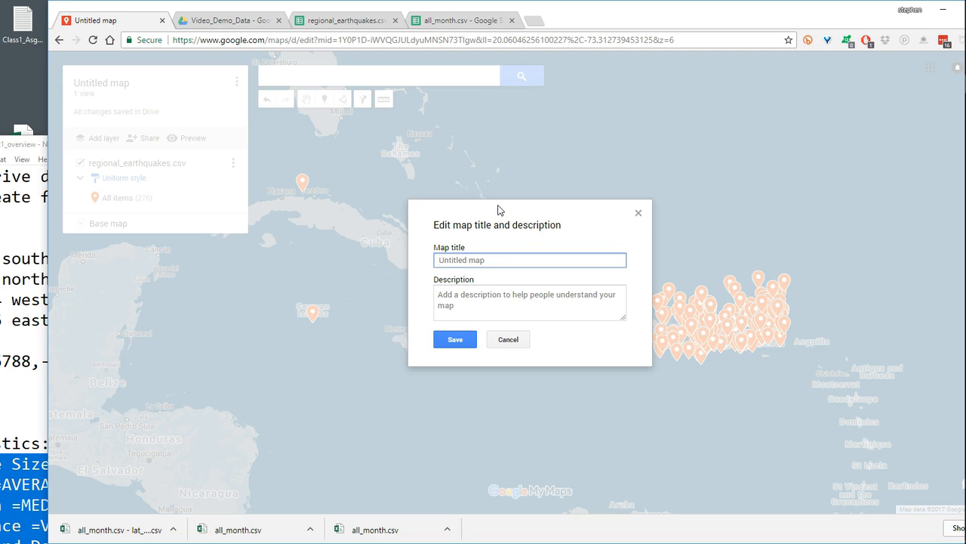
{"action": "left_click", "coordinate": [453, 308]}
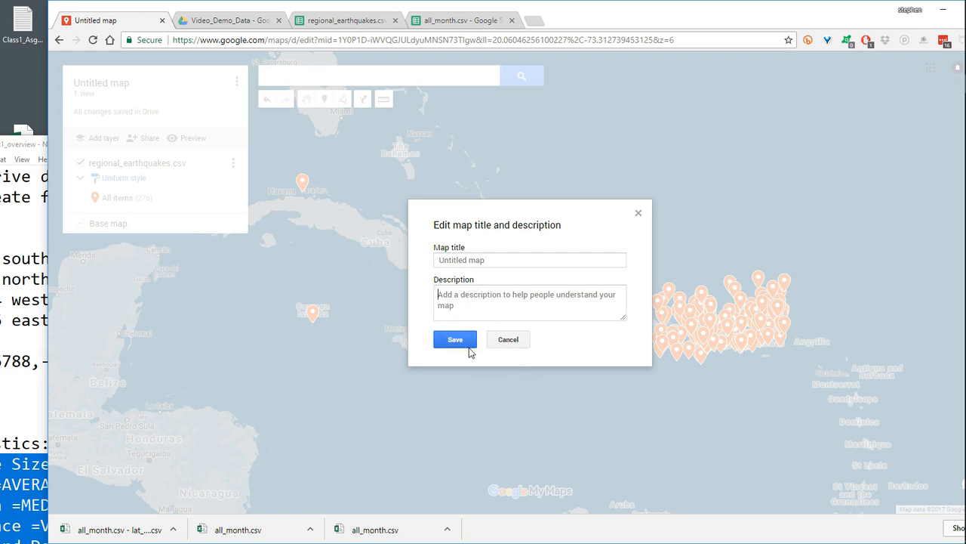
{"action": "left_click", "coordinate": [495, 260]}
{"action": "type", "text": "tes"}
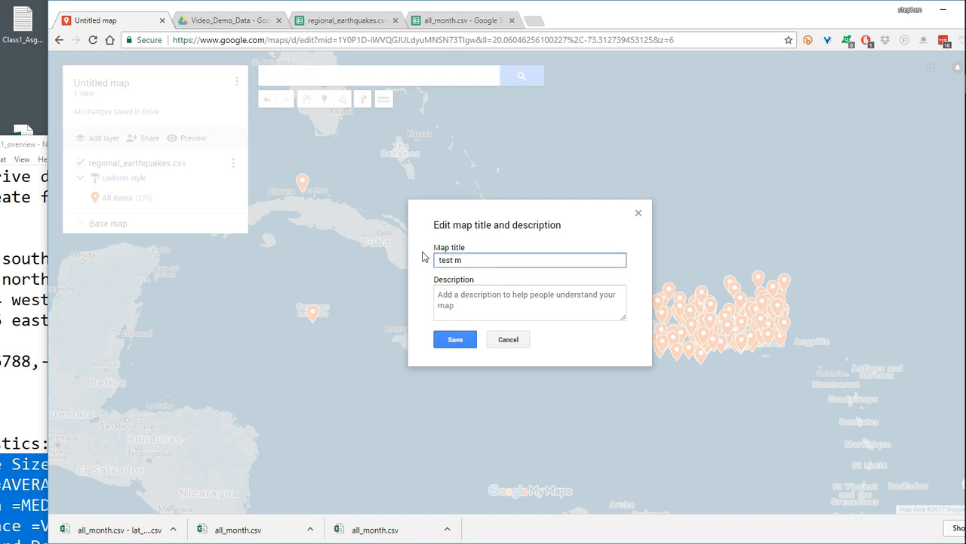
- Add the map description "this is a regional test map" and save the title and description
{"action": "left_click", "coordinate": [486, 306]}
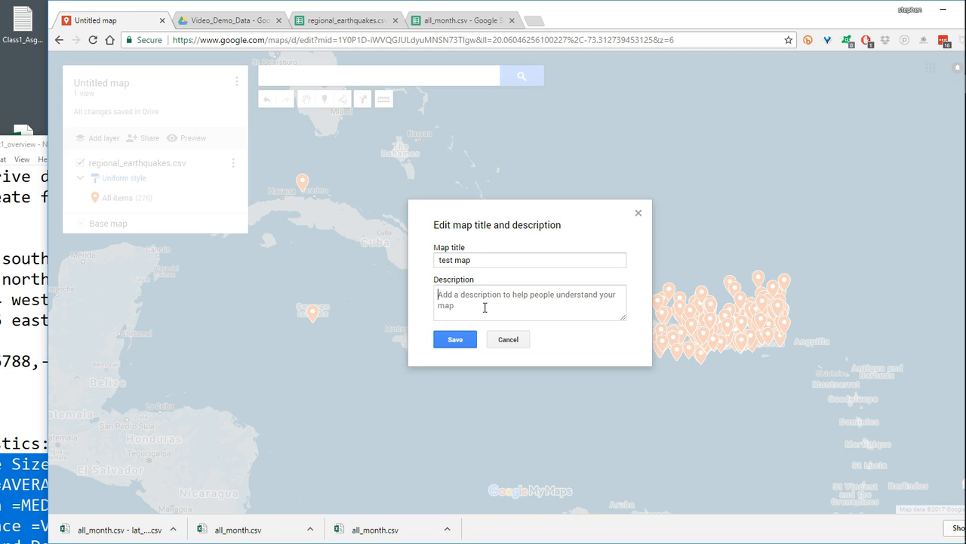
{"action": "type", "text": "this i"}
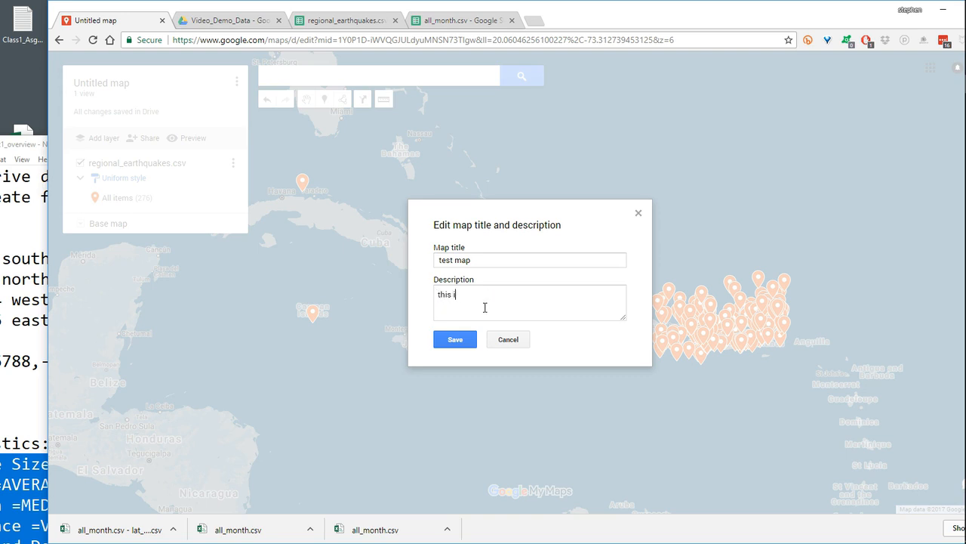
{"action": "type", "text": "s a regional test map"}
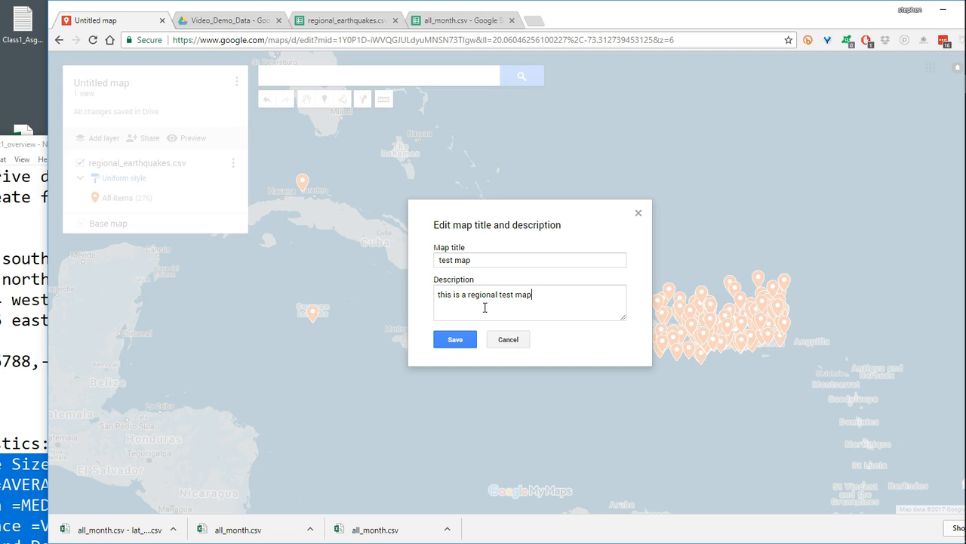
{"action": "left_click", "coordinate": [467, 342]}
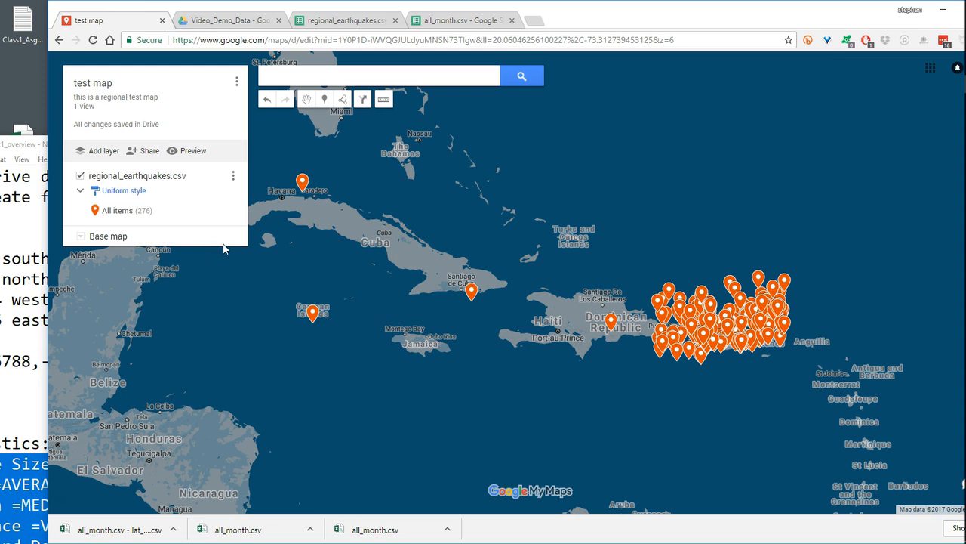
- Rename the regional_earthquakes.csv layer as "earthquakes - region"
{"action": "left_click", "coordinate": [233, 177]}
{"action": "left_click", "coordinate": [161, 197]}
{"action": "left_click_drag", "start_coordinate": [540, 282], "coordinate": [434, 282]}
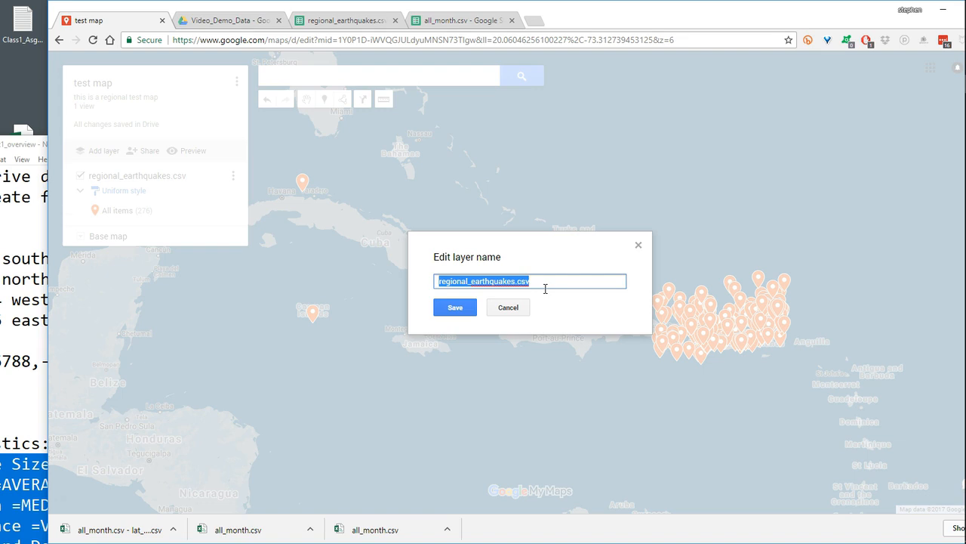
{"action": "type", "text": "earthquakes"}
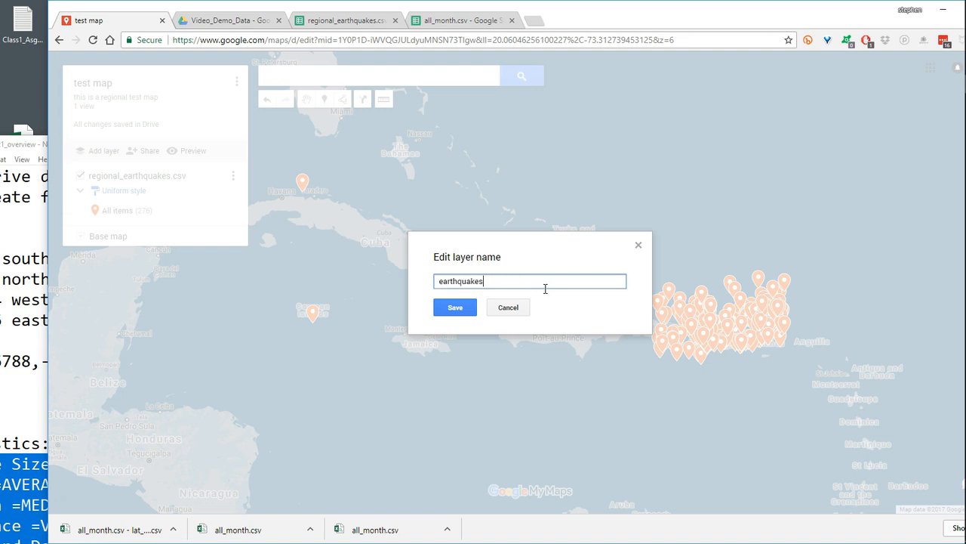
{"action": "type", "text": "- region"}
{"action": "left_click", "coordinate": [453, 306]}
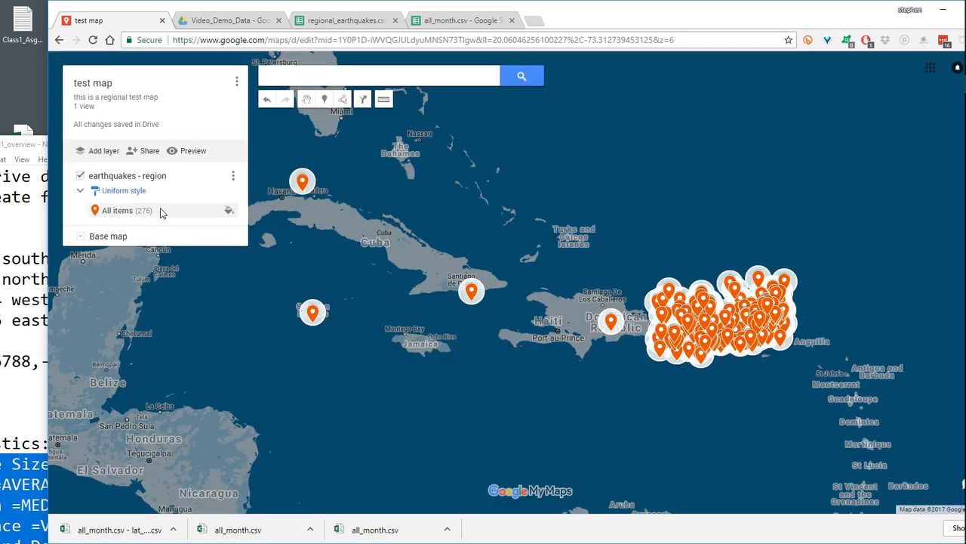
- Preview the map as viewers see it in view-only mode, and close the preview
{"action": "left_click", "coordinate": [192, 154]}
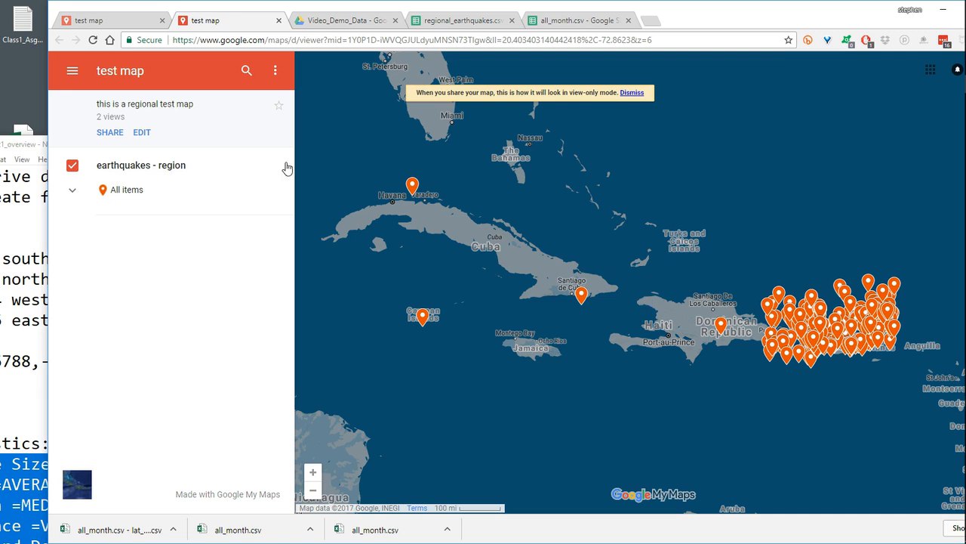
{"action": "left_click", "coordinate": [116, 25]}
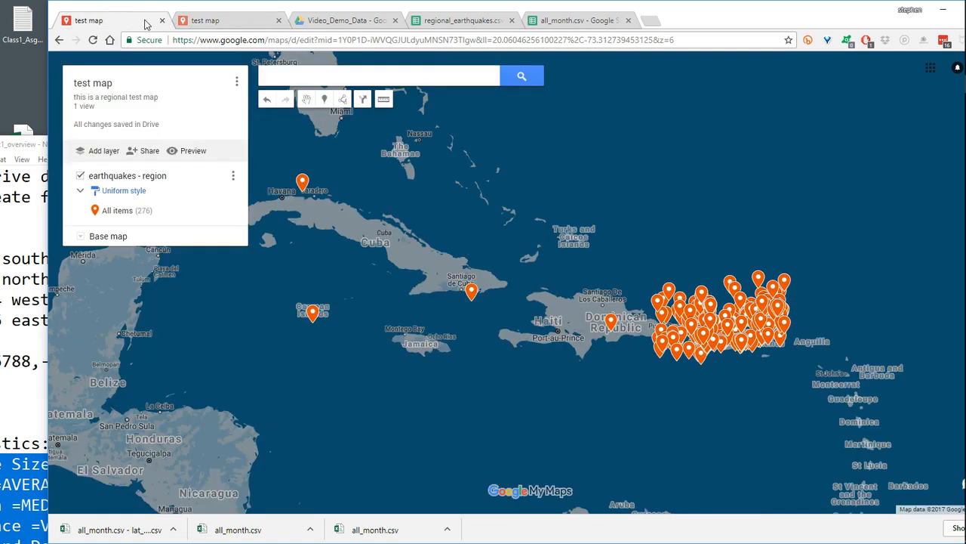
{"action": "left_click", "coordinate": [278, 21]}
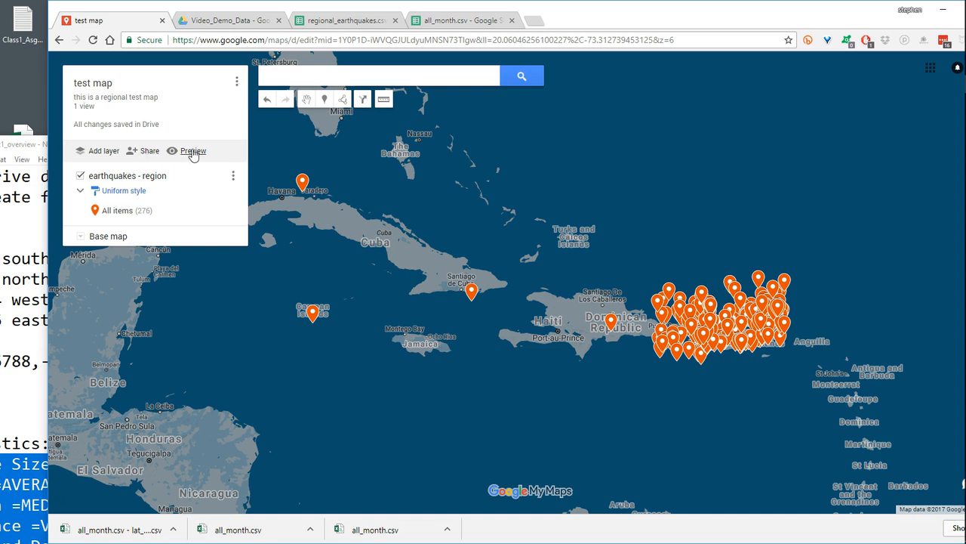
- Set the map's default view to the Caribbean, framing all earthquake markers from Cuba to east of Puerto Rico
{"action": "left_click", "coordinate": [237, 84]}
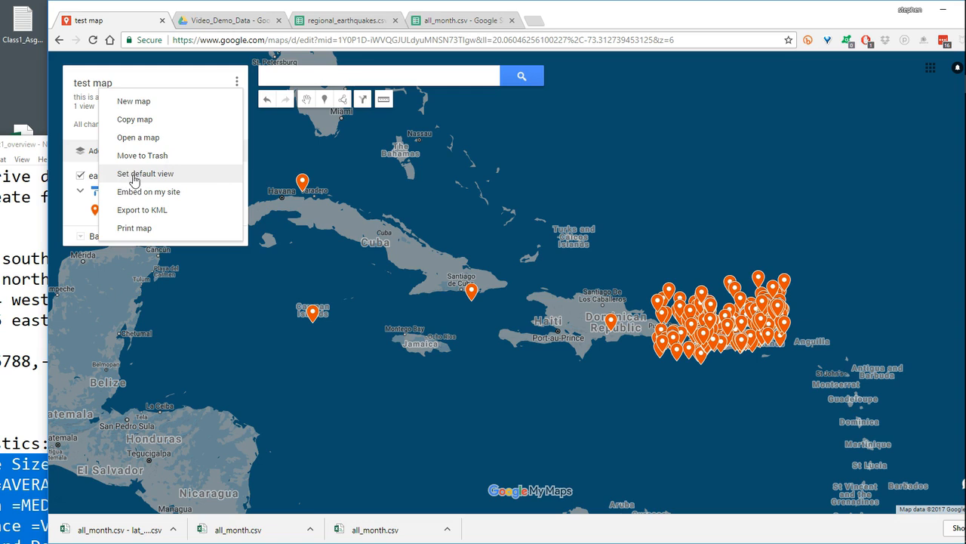
{"action": "left_click", "coordinate": [549, 240]}
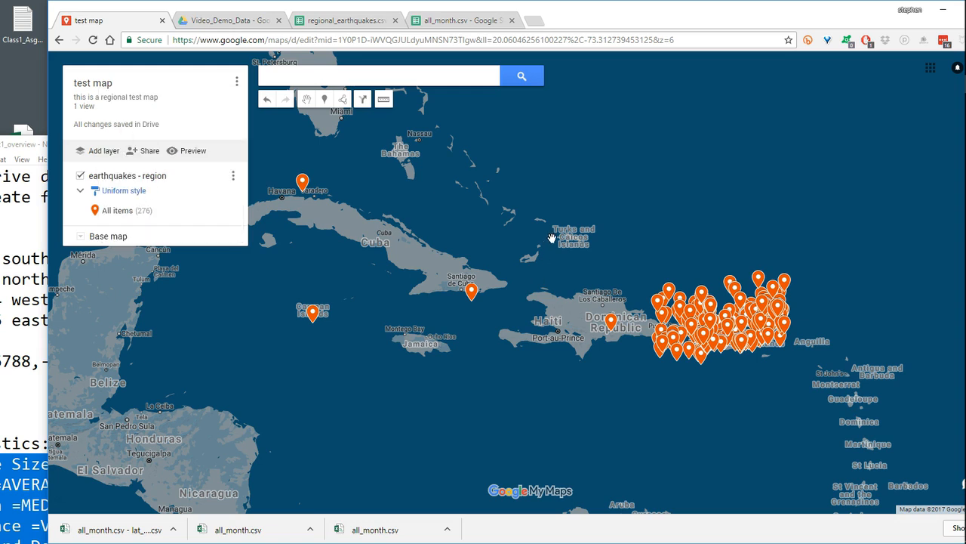
{"action": "scroll", "coordinate": [548, 240], "scroll_direction": "up", "scroll_amount": 1}
{"action": "scroll", "coordinate": [548, 241], "scroll_direction": "down", "scroll_amount": 1}
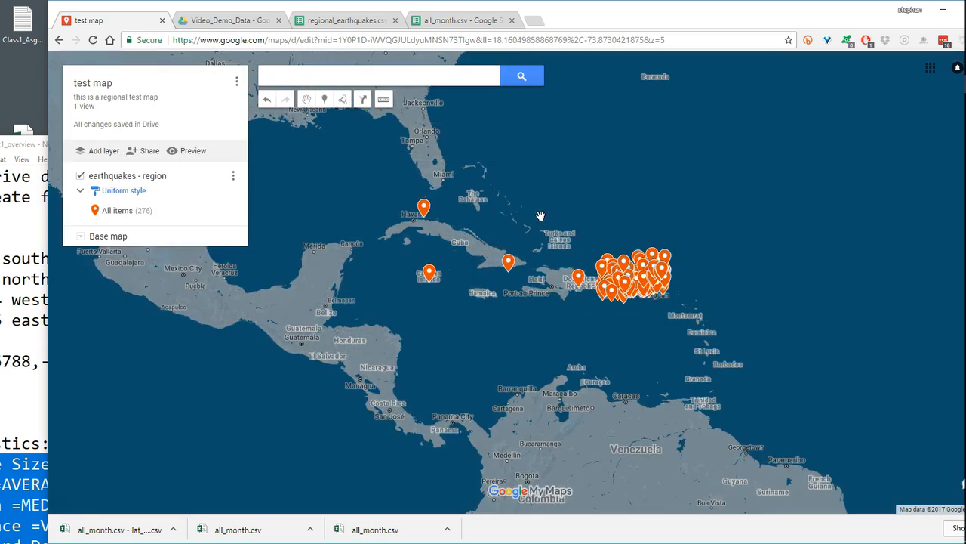
{"action": "left_click_drag", "start_coordinate": [540, 219], "coordinate": [639, 230]}
{"action": "scroll", "coordinate": [639, 229], "scroll_direction": "down", "scroll_amount": 1}
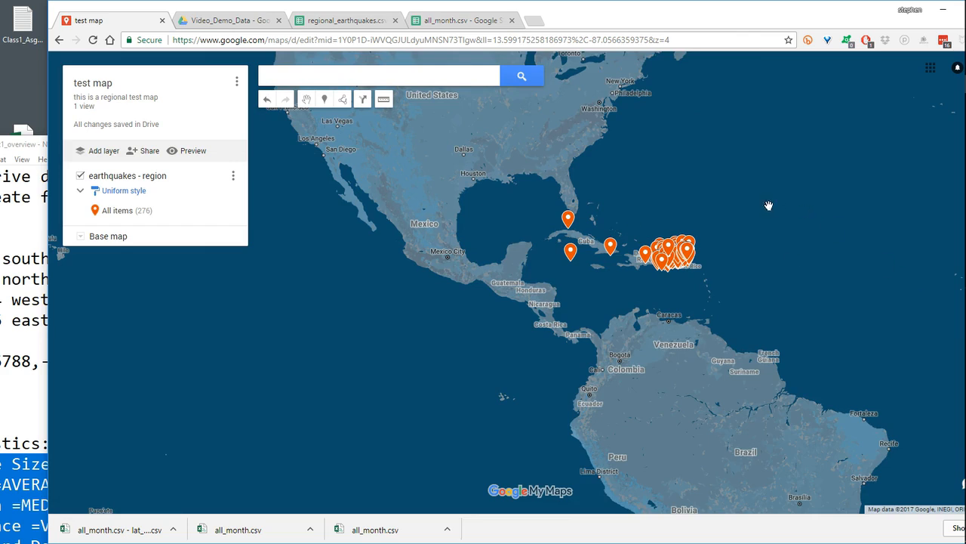
{"action": "left_click_drag", "start_coordinate": [525, 114], "coordinate": [502, 163]}
{"action": "scroll", "coordinate": [571, 261], "scroll_direction": "up", "scroll_amount": 1}
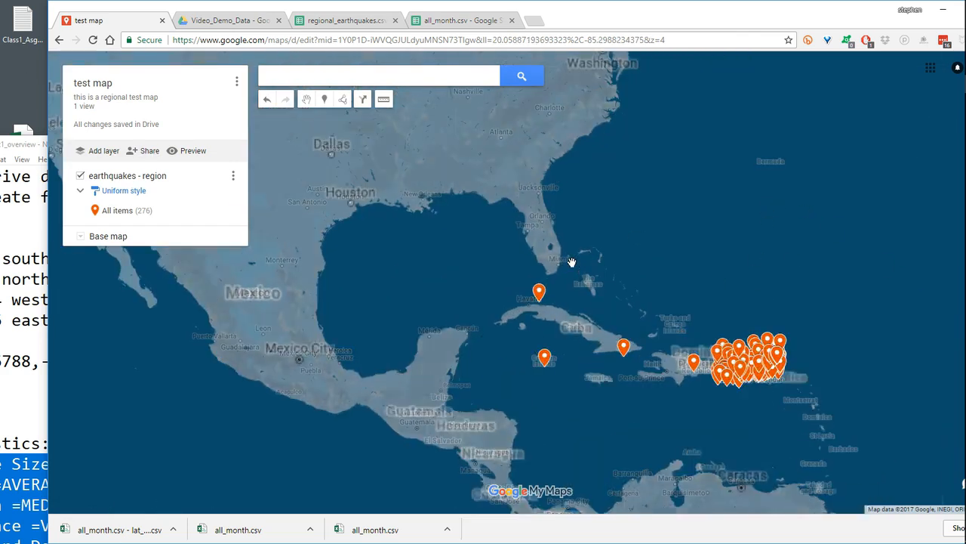
{"action": "scroll", "coordinate": [571, 261], "scroll_direction": "up", "scroll_amount": 1}
{"action": "scroll", "coordinate": [559, 172], "scroll_direction": "up", "scroll_amount": 1}
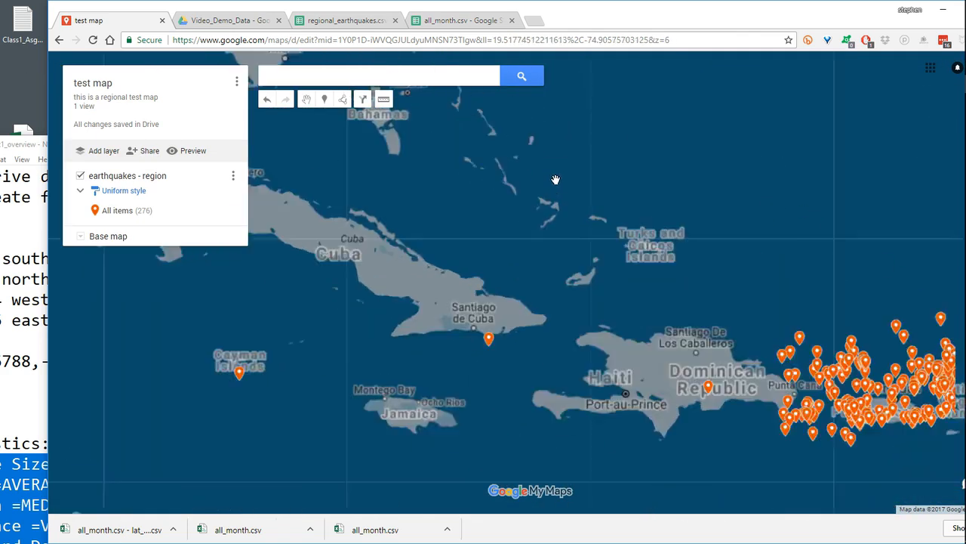
{"action": "left_click_drag", "start_coordinate": [632, 375], "coordinate": [613, 332]}
{"action": "left_click_drag", "start_coordinate": [505, 263], "coordinate": [492, 259]}
{"action": "scroll", "coordinate": [492, 260], "scroll_direction": "up", "scroll_amount": 1}
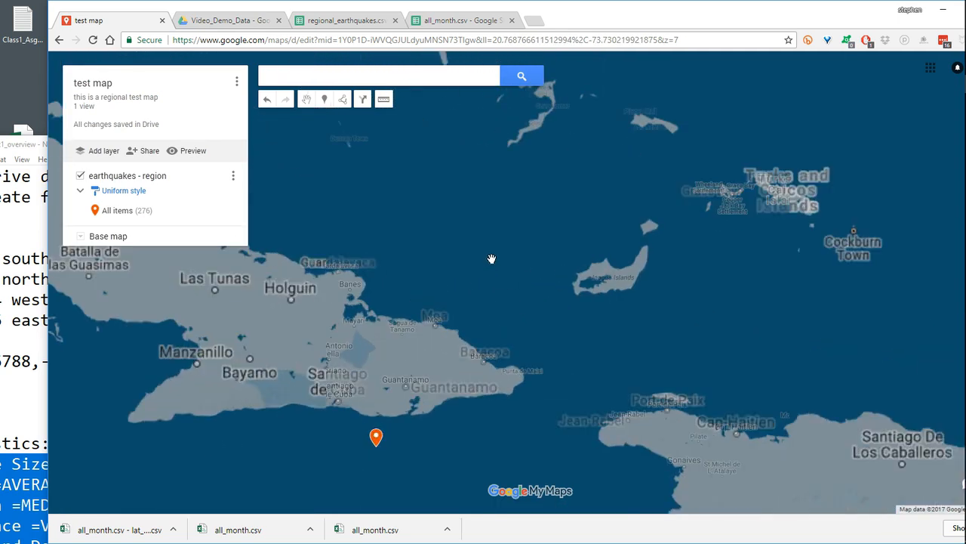
{"action": "scroll", "coordinate": [492, 257], "scroll_direction": "down", "scroll_amount": 2}
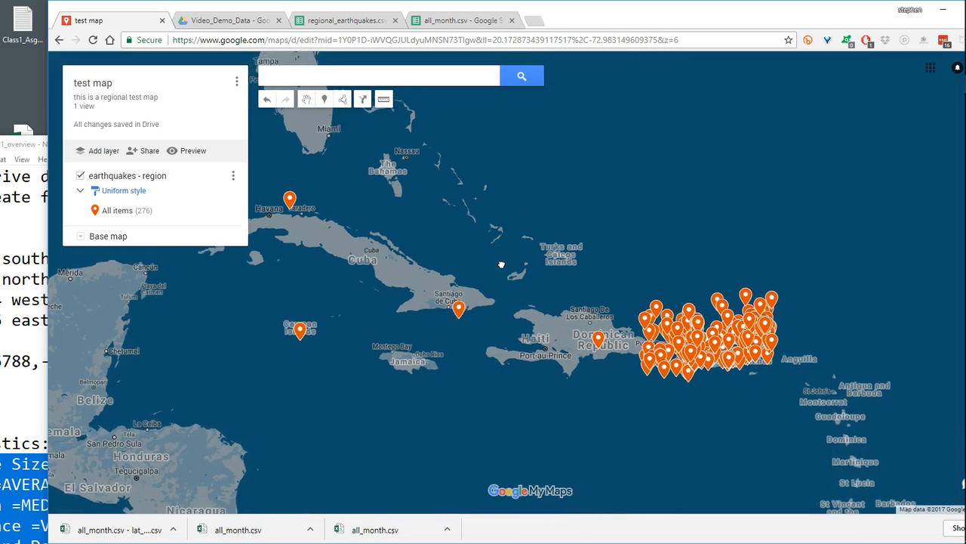
{"action": "left_click", "coordinate": [237, 81]}
{"action": "left_click", "coordinate": [174, 174]}
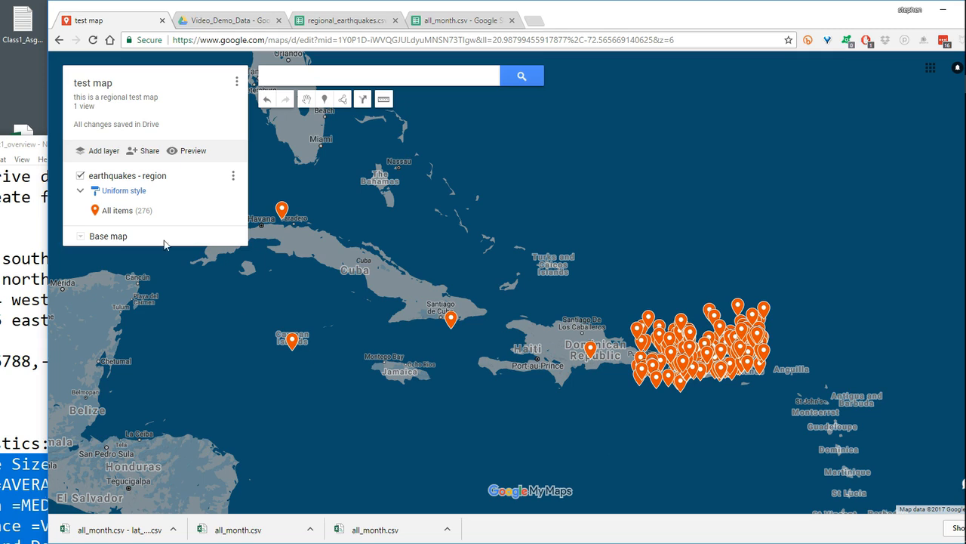
- Share the map as Public on the web, with view access for anyone without sign-in
{"action": "left_click", "coordinate": [149, 153]}
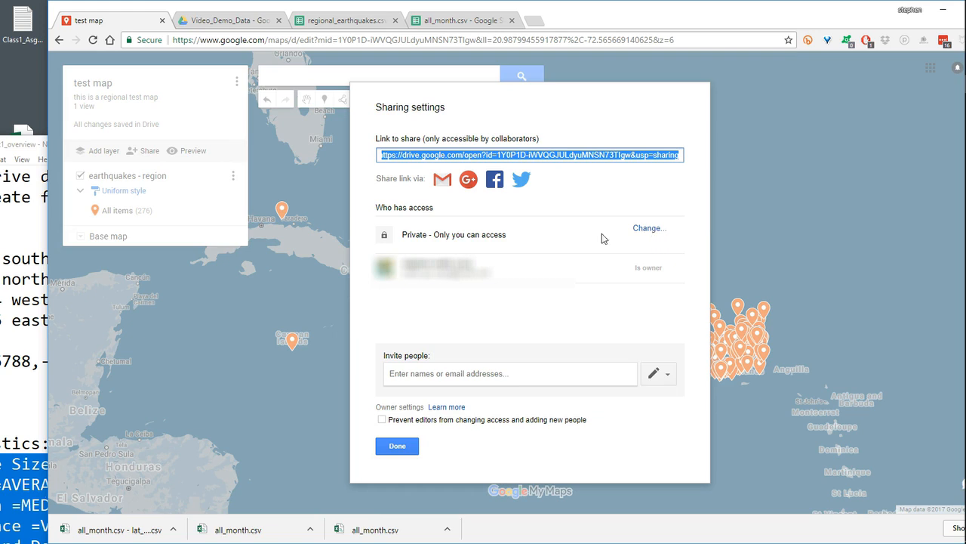
{"action": "left_click", "coordinate": [650, 229]}
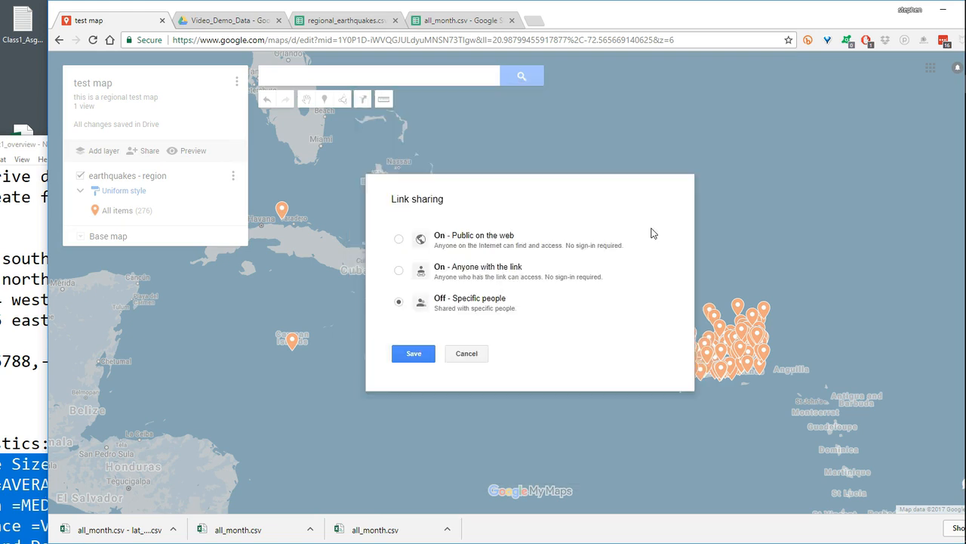
{"action": "left_click", "coordinate": [398, 239]}
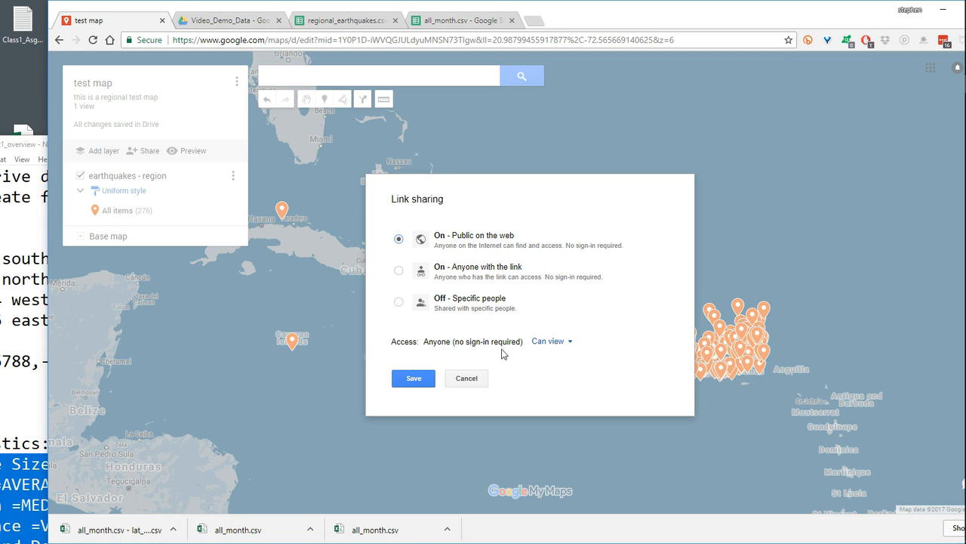
{"action": "left_click", "coordinate": [406, 379]}
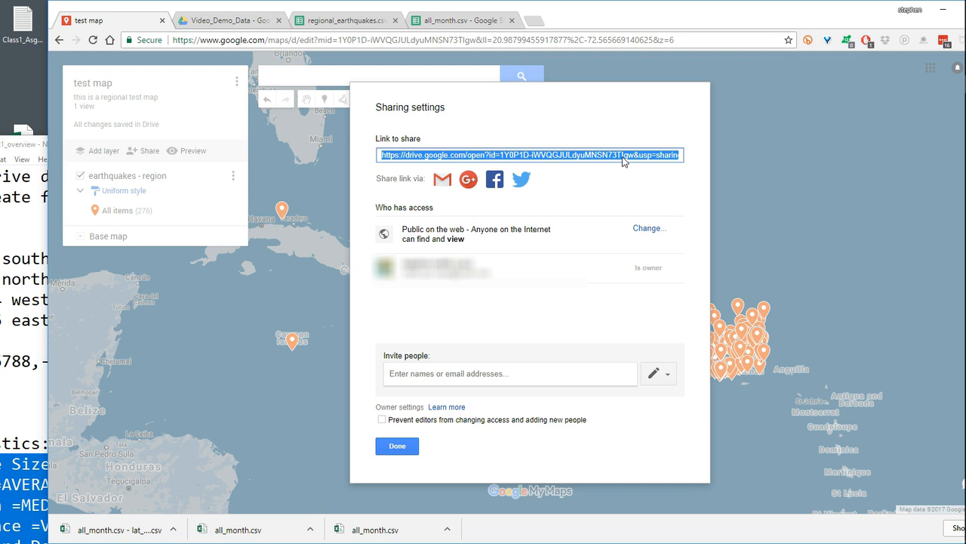
{"action": "left_click", "coordinate": [398, 447]}
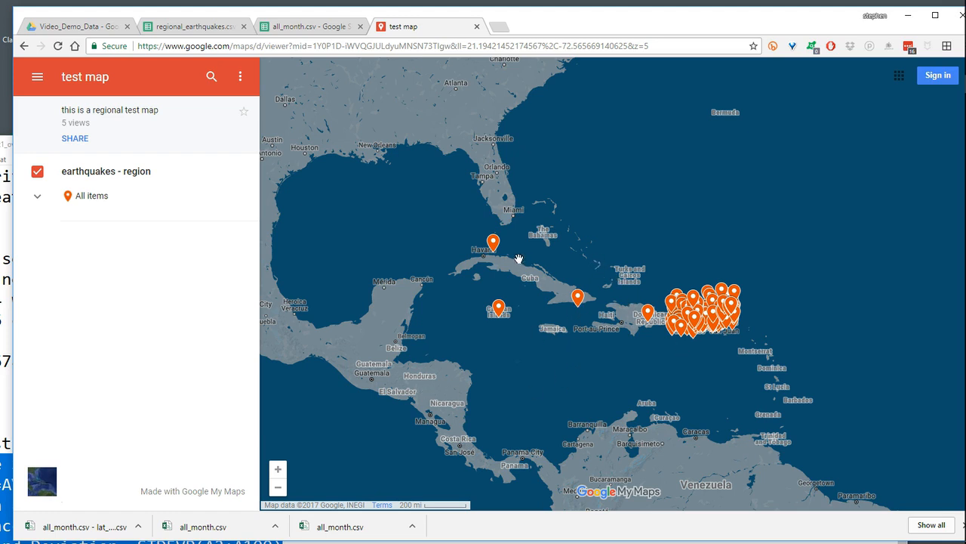
- Examine the attribute details of the earthquake marker north of Matanzas, Cuba, in the shared map
{"action": "left_click", "coordinate": [493, 243]}
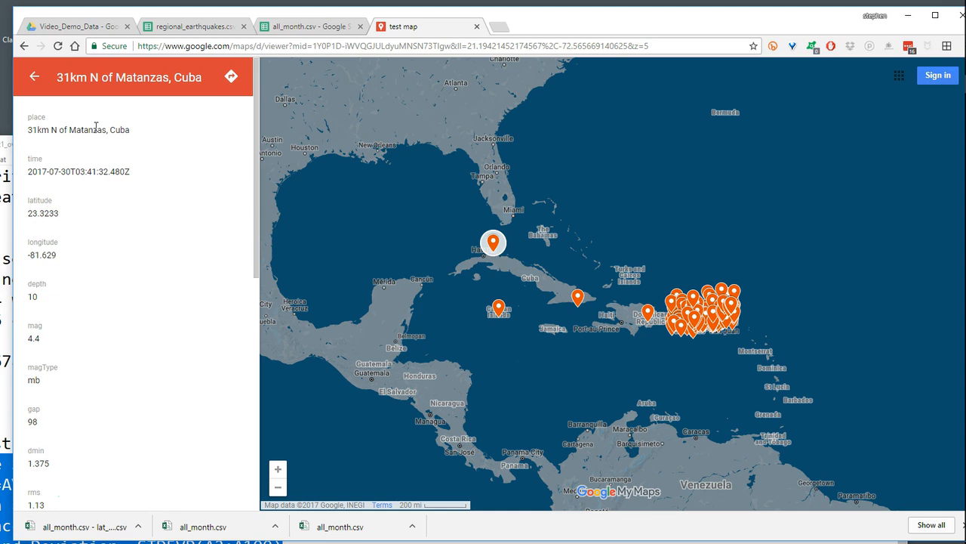
{"action": "scroll", "coordinate": [112, 384], "scroll_direction": "down", "scroll_amount": 5}
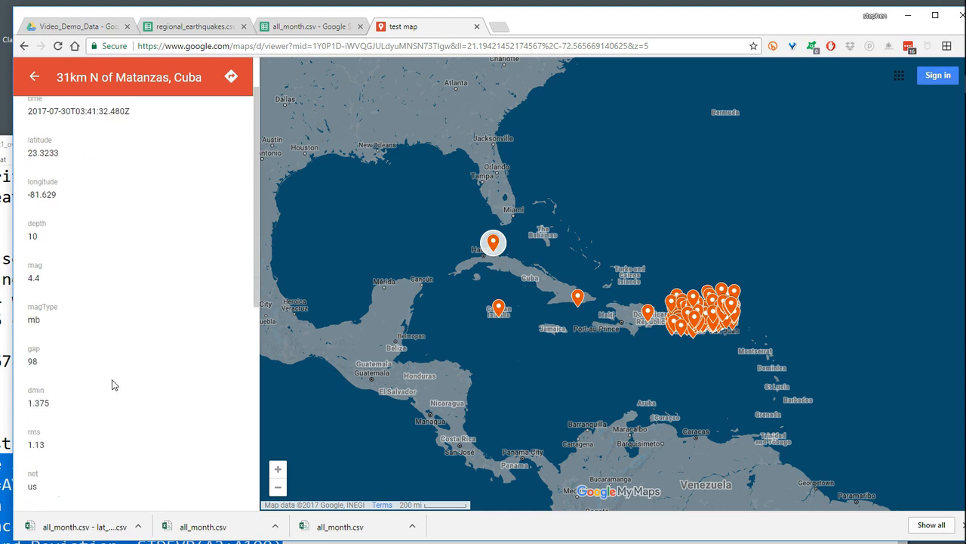
{"action": "scroll", "coordinate": [113, 383], "scroll_direction": "down", "scroll_amount": 2}
{"action": "scroll", "coordinate": [112, 384], "scroll_direction": "up", "scroll_amount": 7}
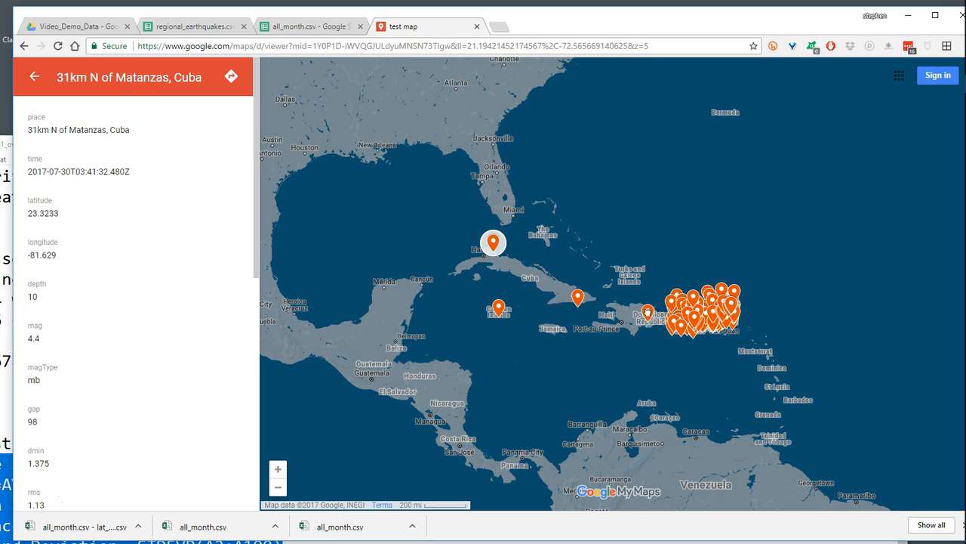
- Examine the details of the earthquakes 13km S of Santa Isabel and 34km SE of Esperanza, Puerto Rico
{"action": "left_click", "coordinate": [647, 313]}
{"action": "scroll", "coordinate": [647, 313], "scroll_direction": "up", "scroll_amount": 3}
{"action": "left_click", "coordinate": [511, 337]}
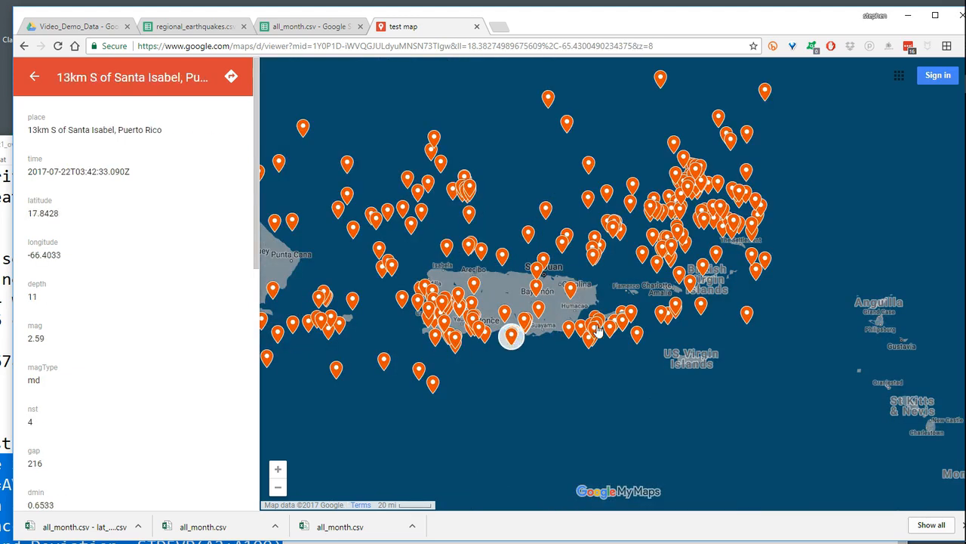
{"action": "left_click", "coordinate": [636, 335]}
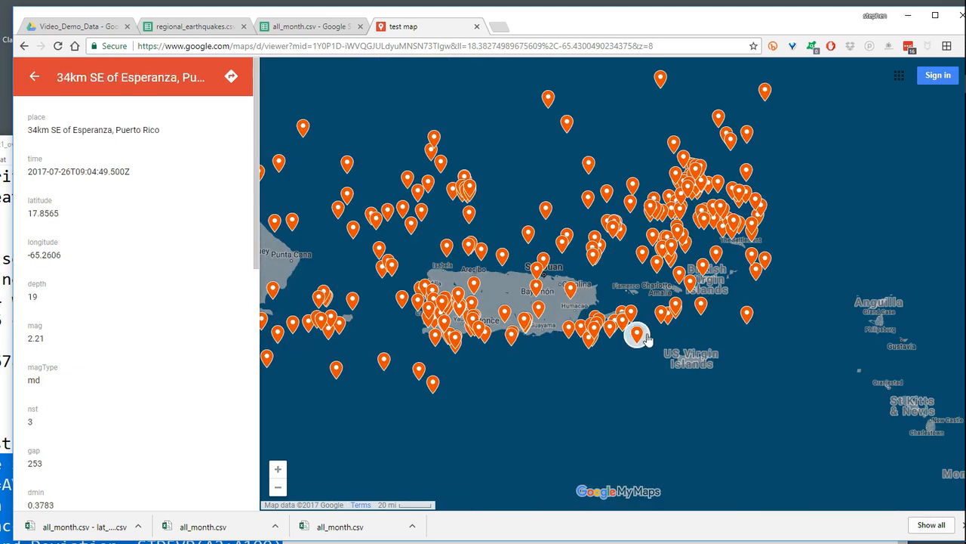